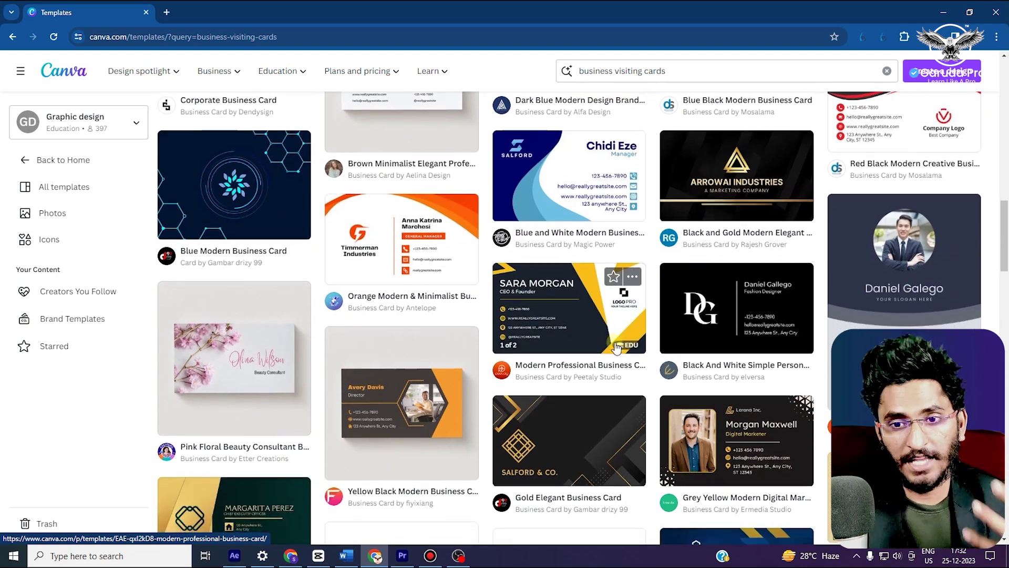
scroll(588, 290, "down", 15)
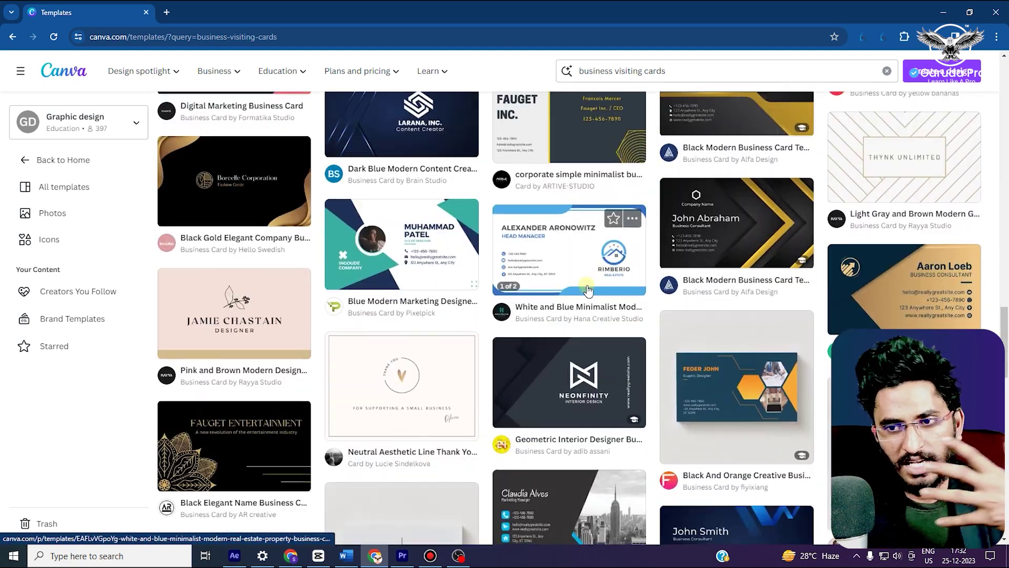
scroll(506, 292, "down", 8)
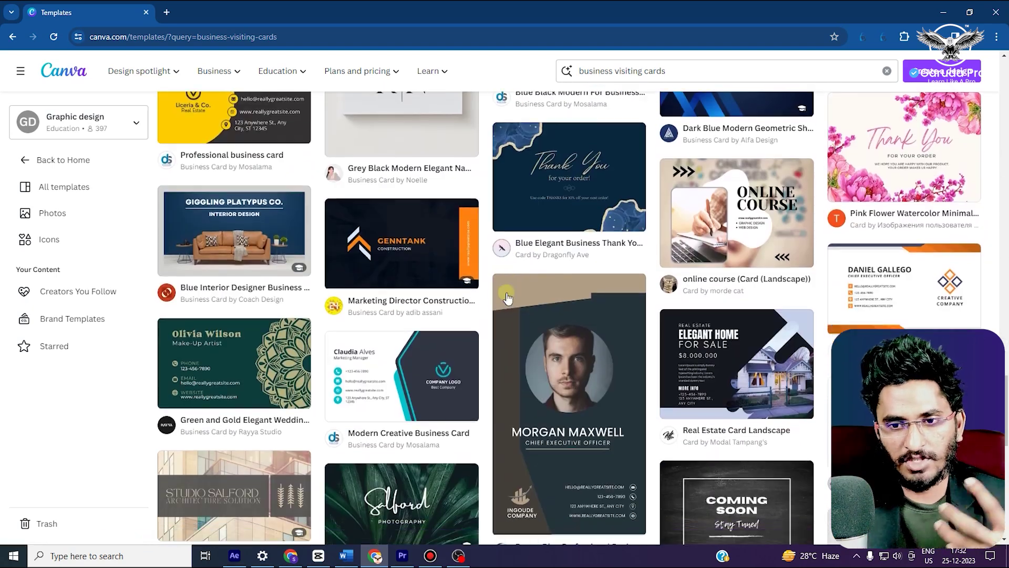
scroll(631, 315, "down", 15)
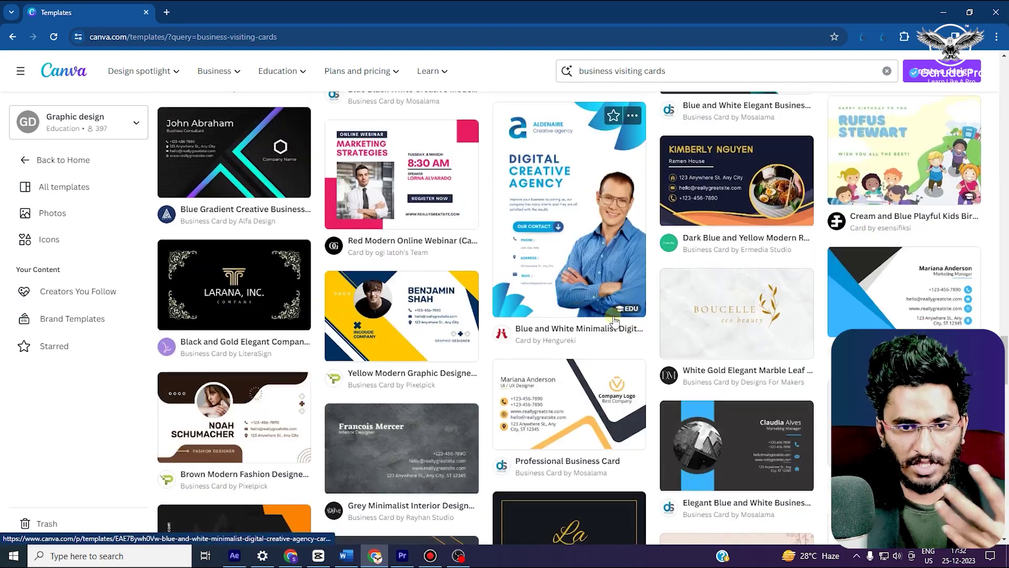
scroll(614, 321, "down", 6)
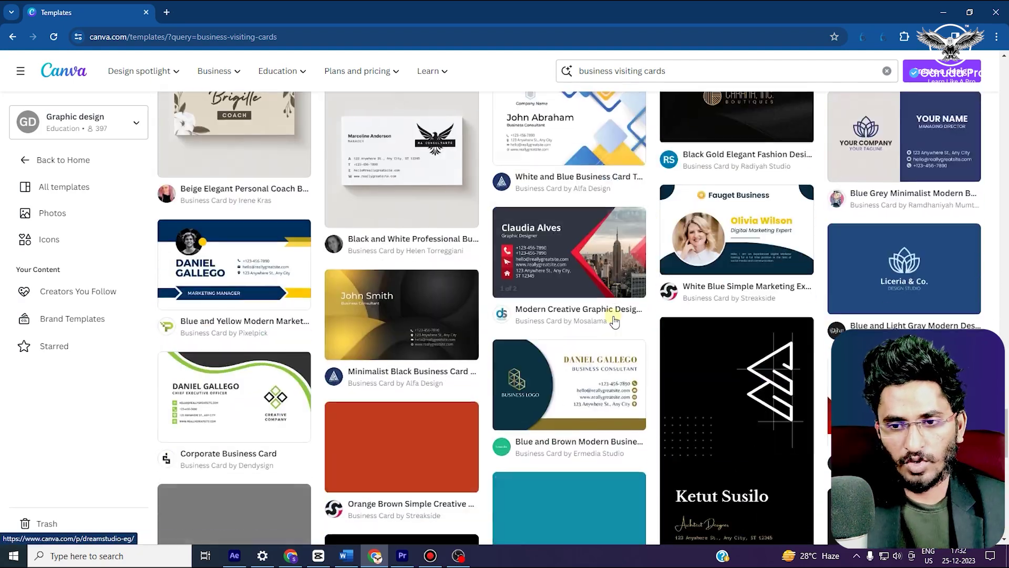
scroll(614, 321, "down", 10)
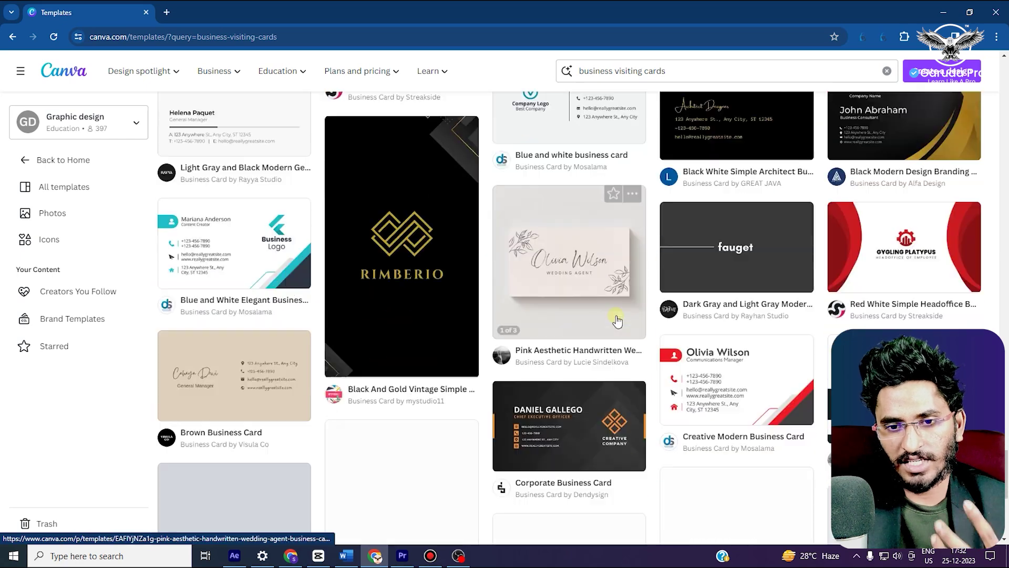
scroll(611, 371, "down", 11)
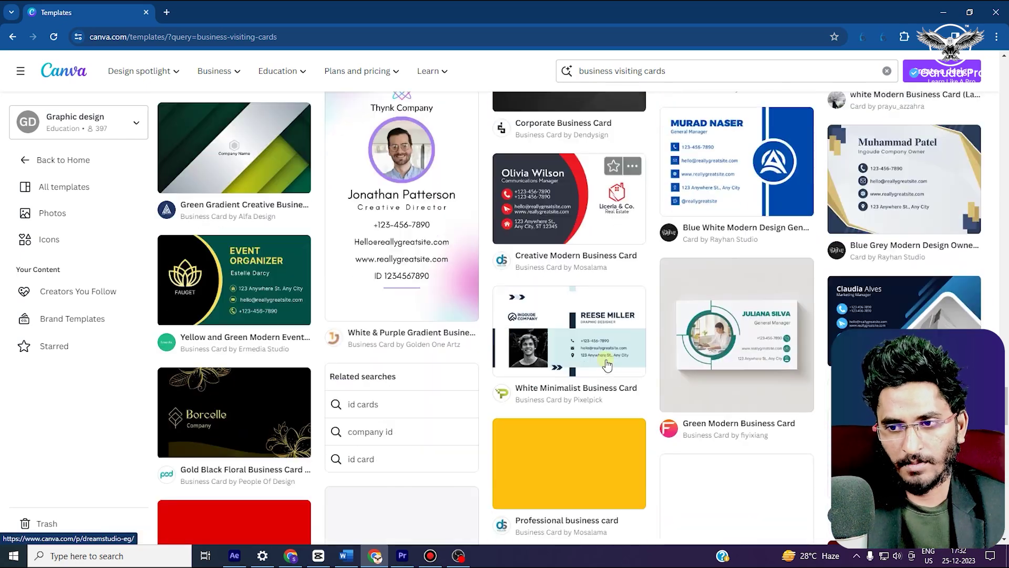
scroll(601, 361, "down", 20)
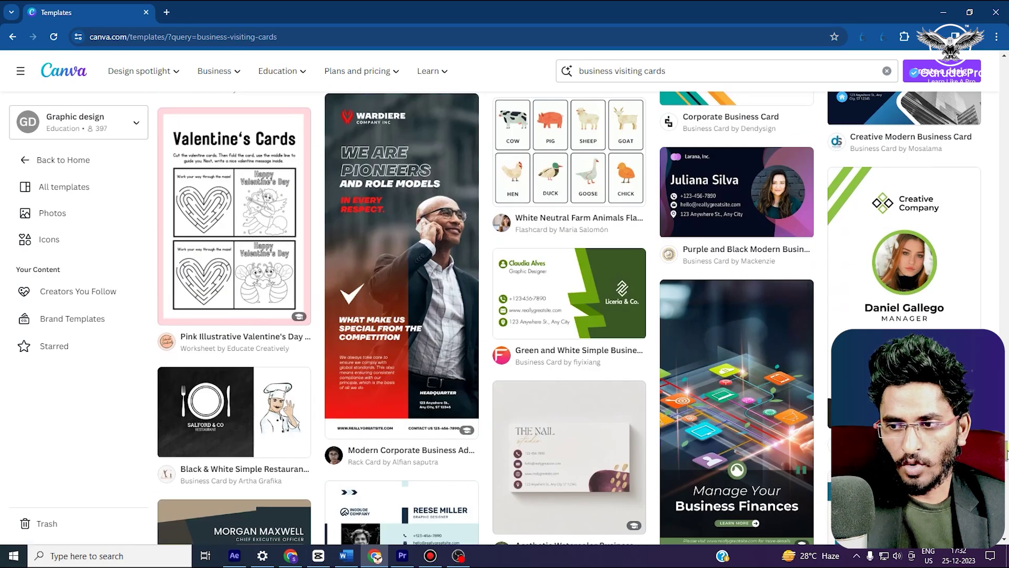
scroll(602, 362, "down", 4)
scroll(602, 362, "up", 12)
left_click_drag(979, 400, 972, 147)
scroll(540, 367, "up", 10)
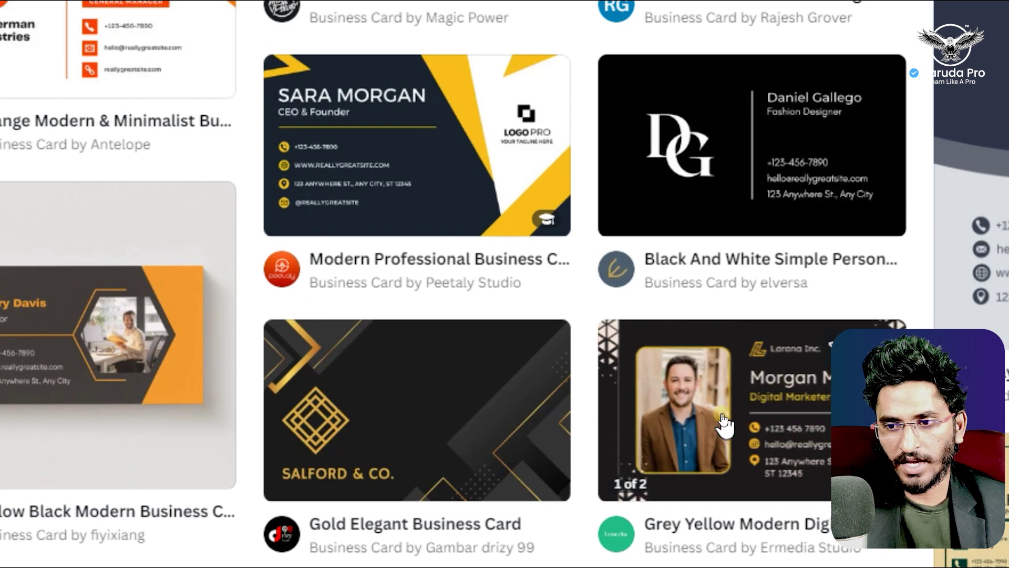
Open the Grey Yellow Modern Digital Marketing Business Card template for editing and select its portrait photo
left_click(724, 421)
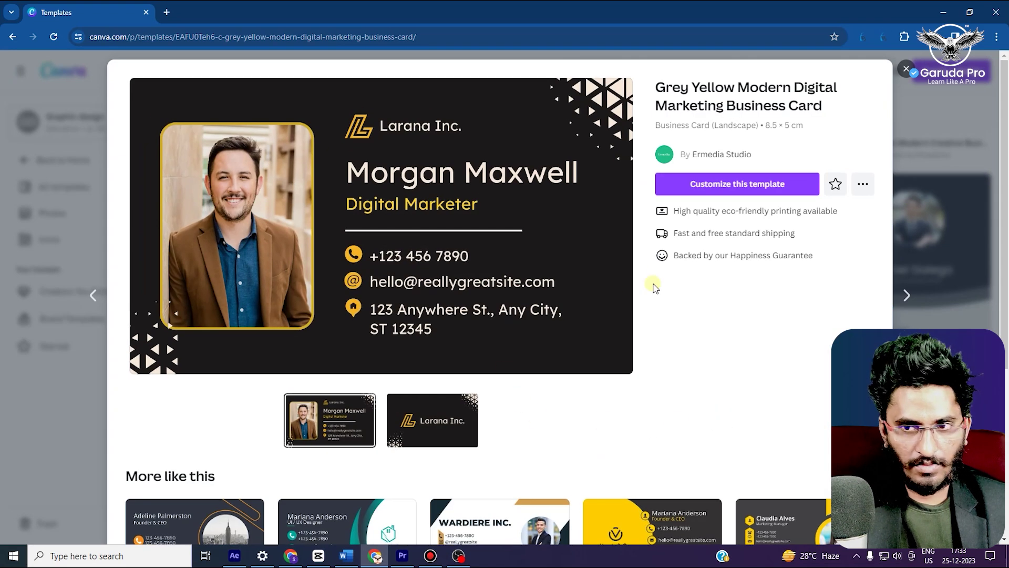
left_click(701, 187)
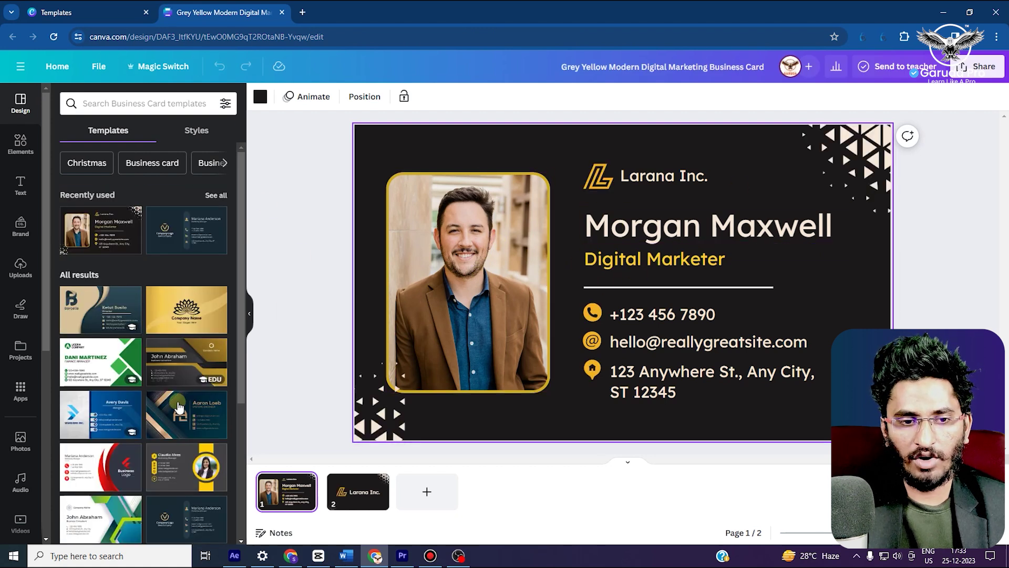
left_click(455, 256)
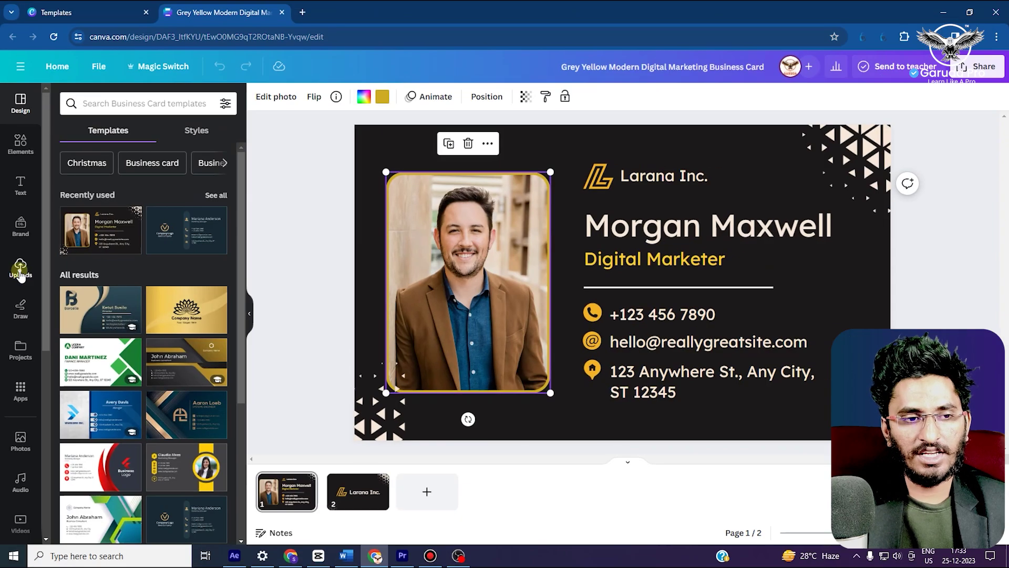
Upload the Salaar wallpaper image from the computer into Uploads
left_click(20, 271)
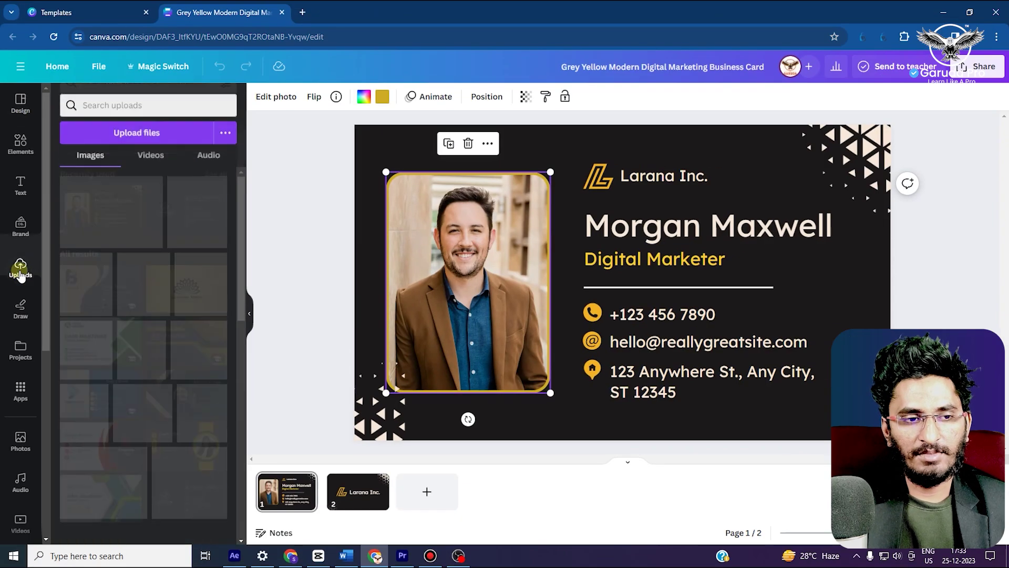
left_click(109, 132)
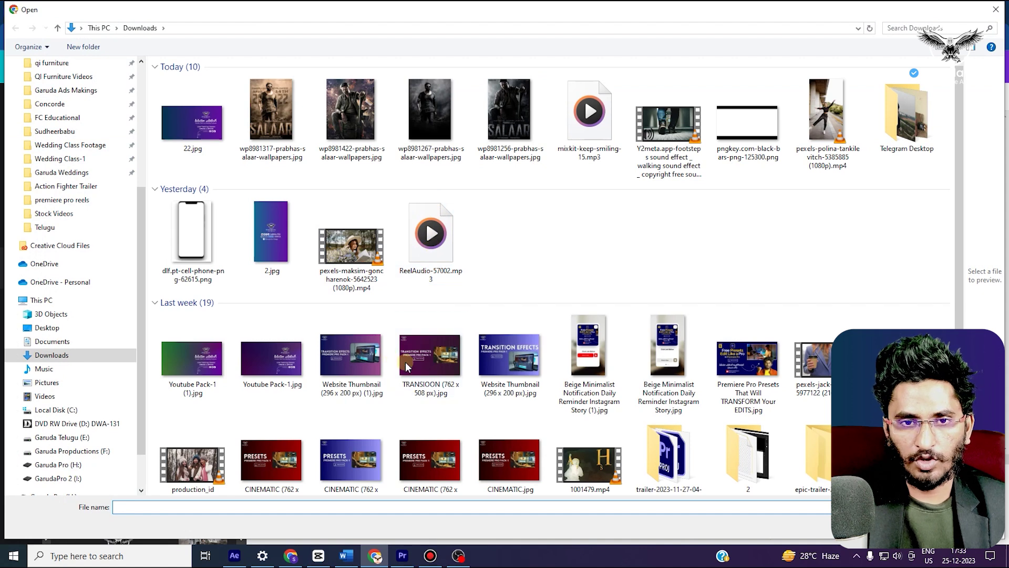
left_click(346, 121)
double_click(346, 122)
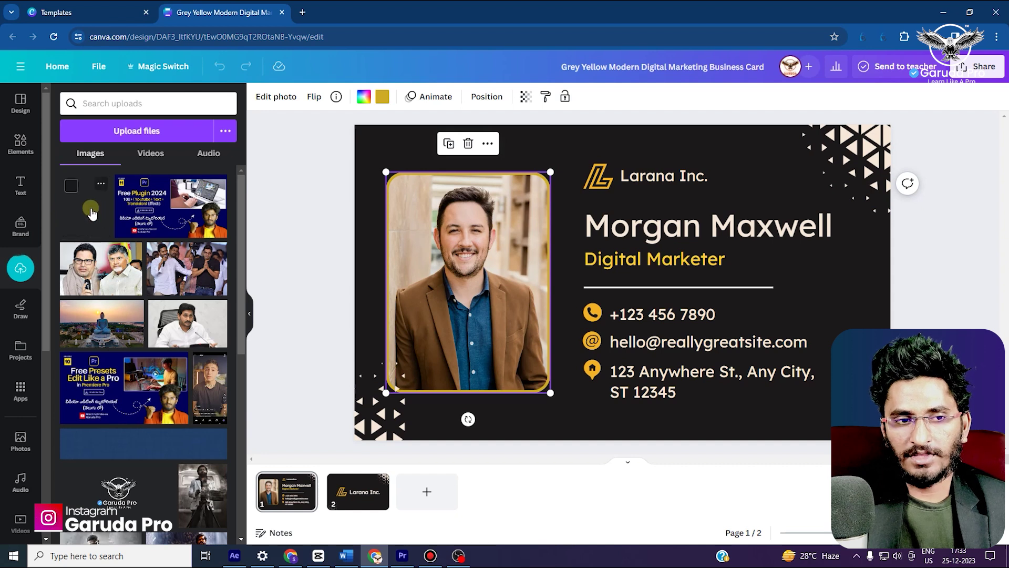
Drop the wallpaper into the card's photo frame, then enlarge and reposition it in the crop
left_click_drag(90, 209, 493, 325)
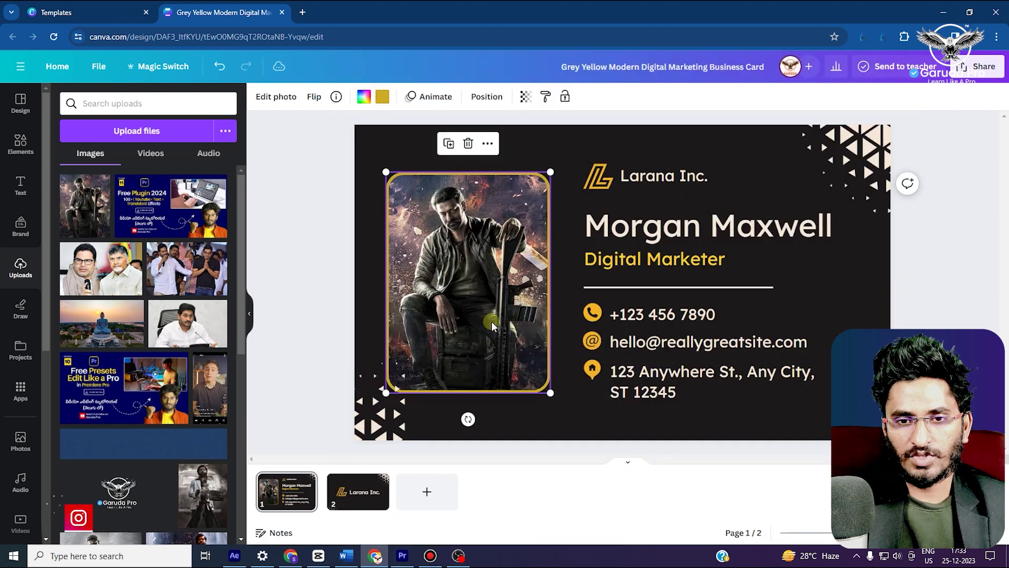
double_click(479, 281)
key("Escape")
double_click(478, 275)
left_click_drag(559, 395, 591, 436)
left_click_drag(507, 337, 495, 331)
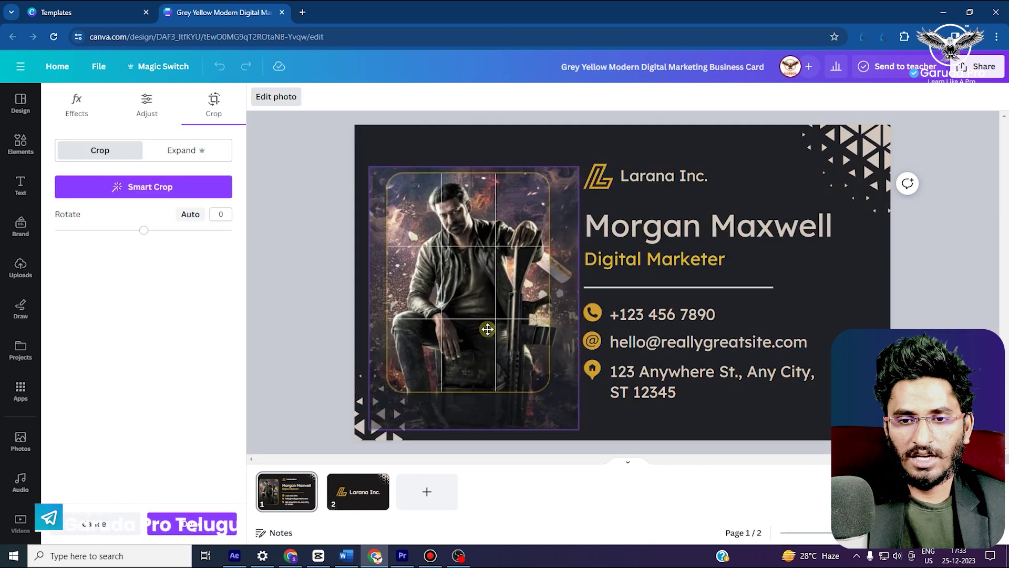
key("Escape")
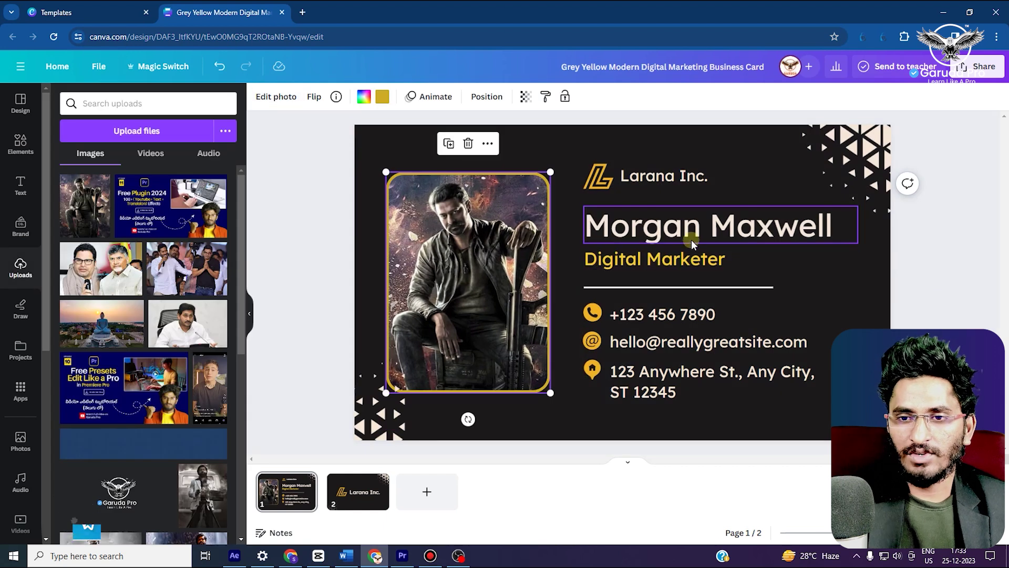
Replace the name with the cardholder's name and the job title with Actor
left_click(691, 235)
double_click(691, 235)
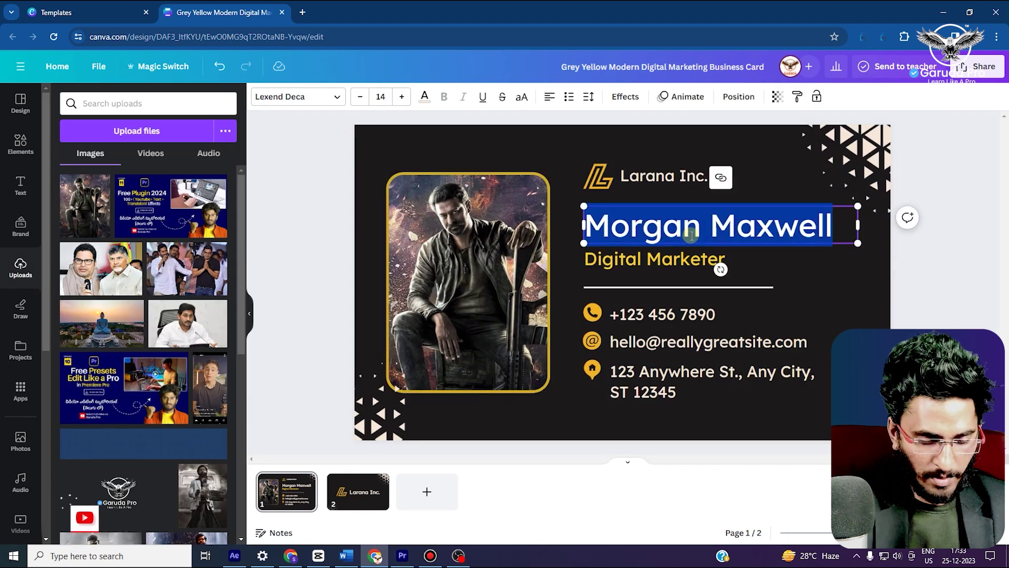
type("Prabhas")
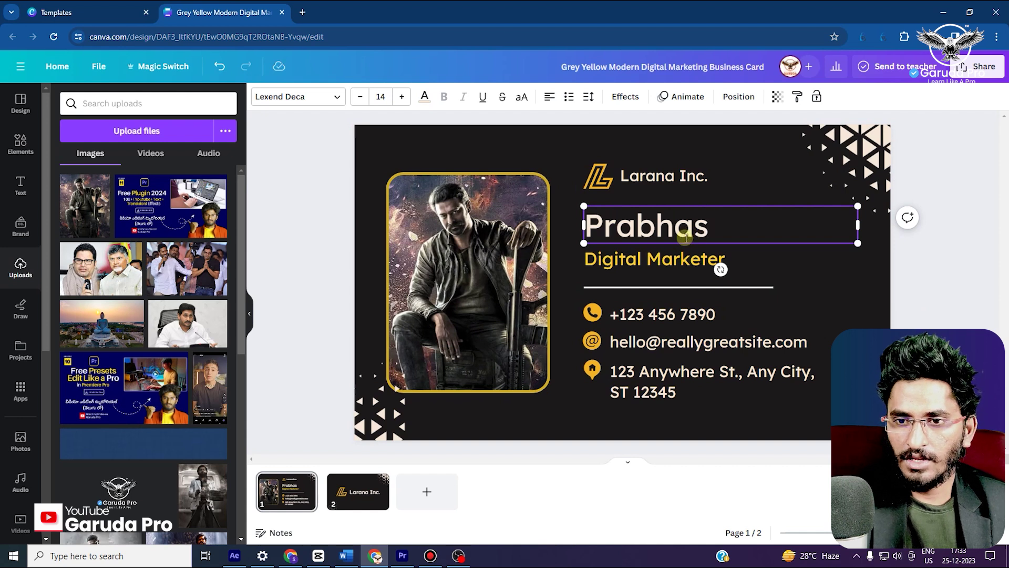
left_click(696, 258)
double_click(696, 258)
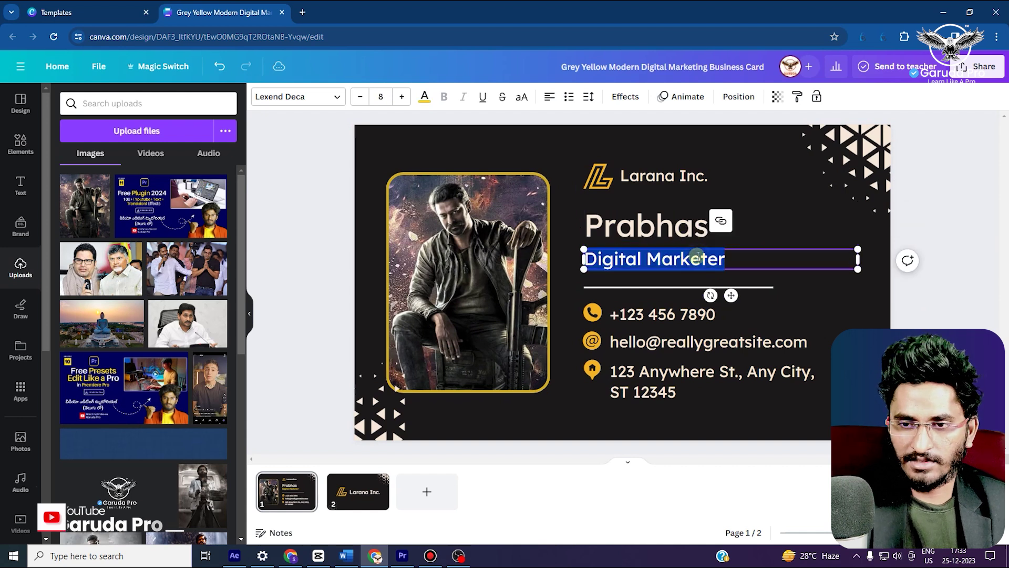
type("Actor")
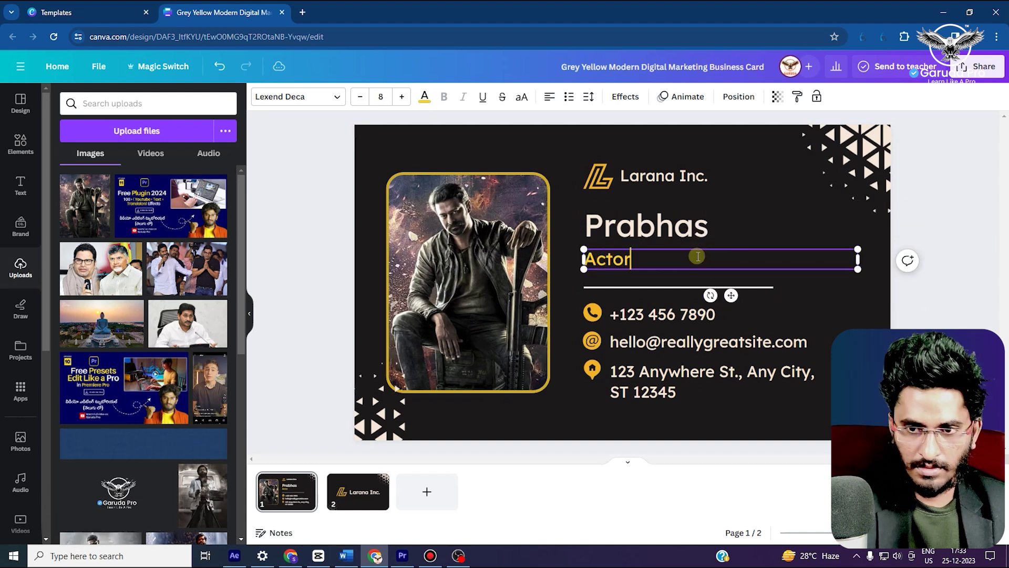
Clear the Larana Inc. company text for SALAR and delete the logo icon
left_click(636, 176)
left_click(637, 175)
left_click(664, 176)
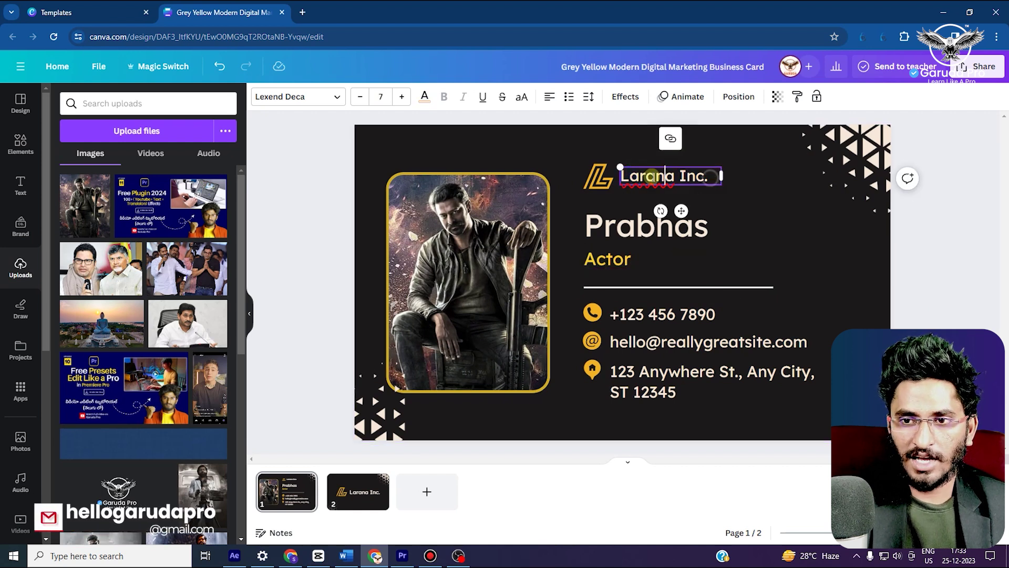
key("ctrl+a")
key("BackSpace")
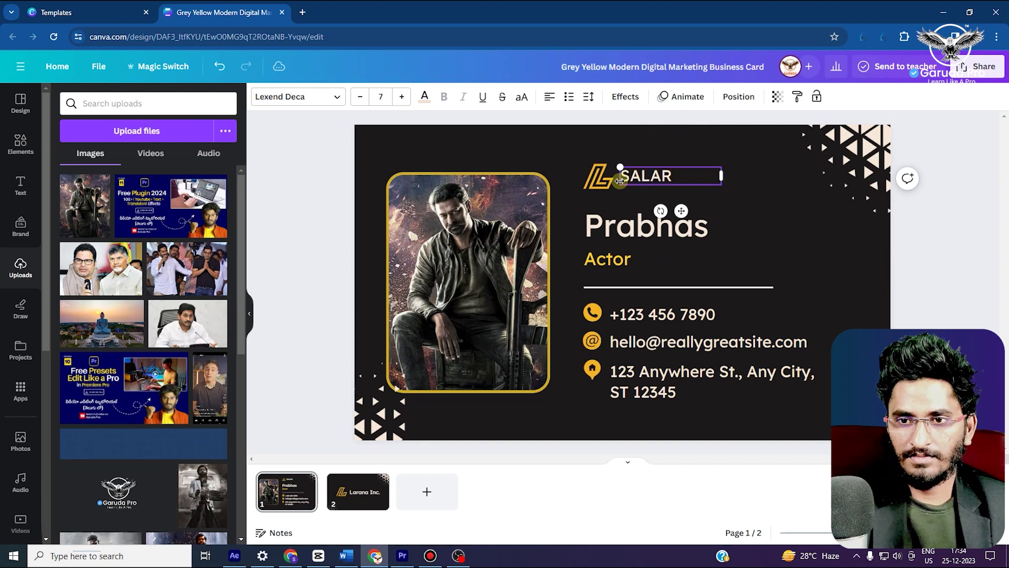
left_click(603, 185)
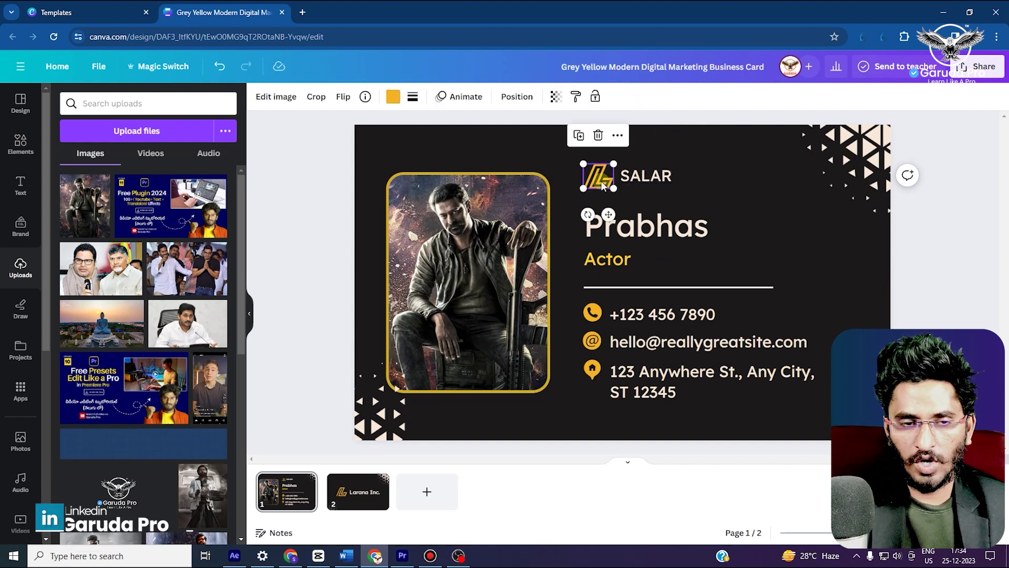
key("Delete")
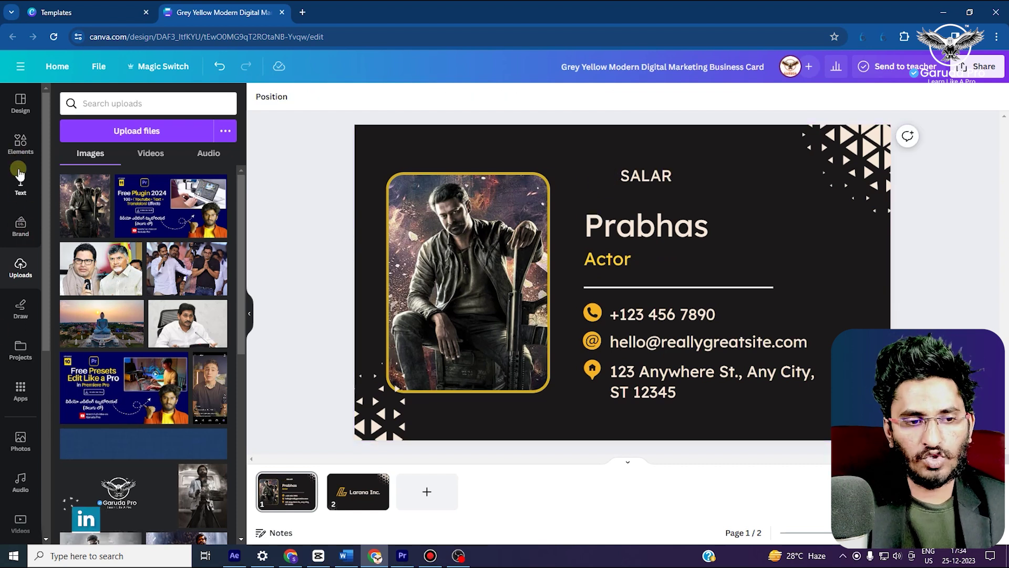
Add a new heading text box containing the letter S
scroll(20, 378, "down", 2)
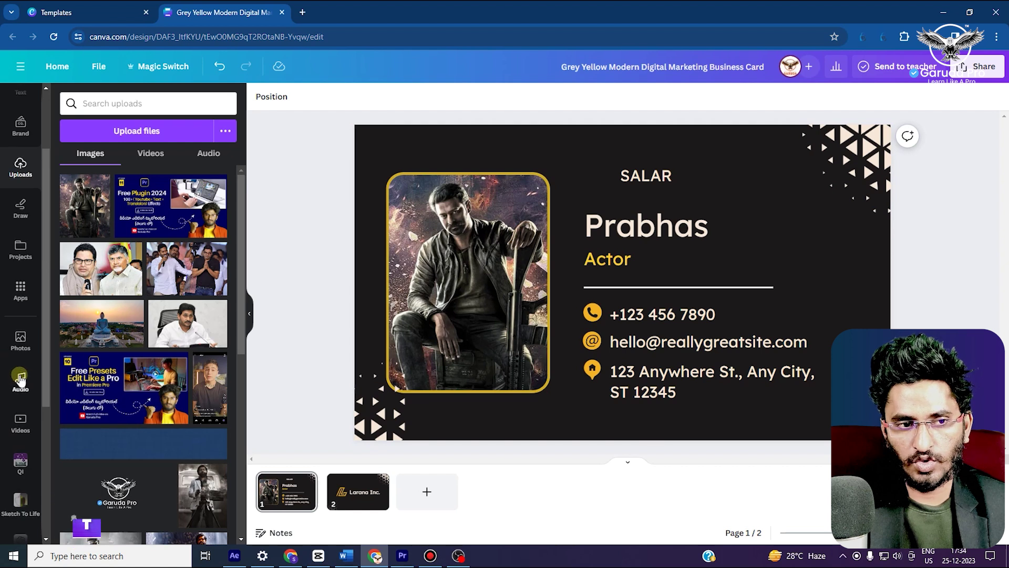
scroll(20, 378, "up", 2)
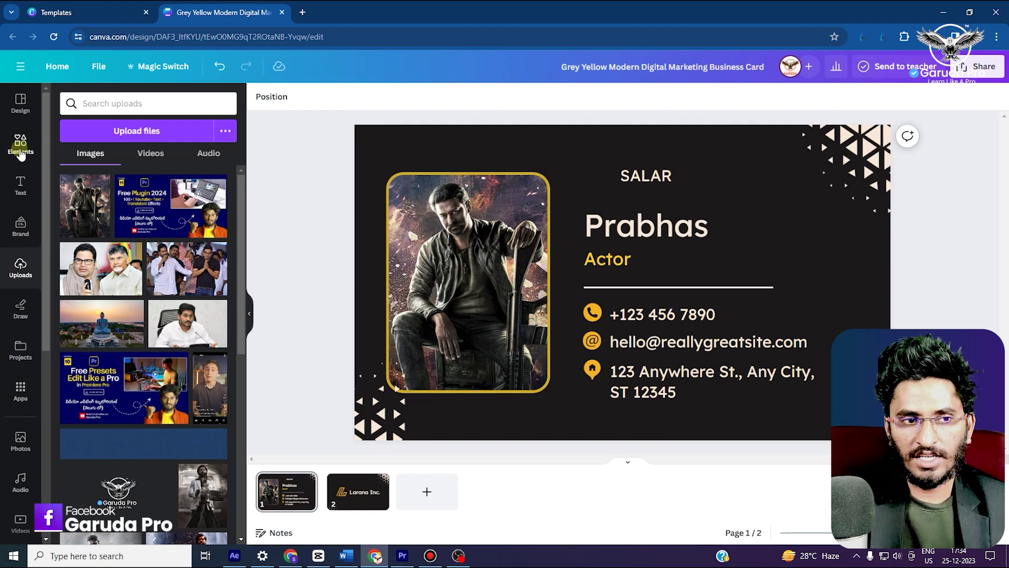
left_click(20, 189)
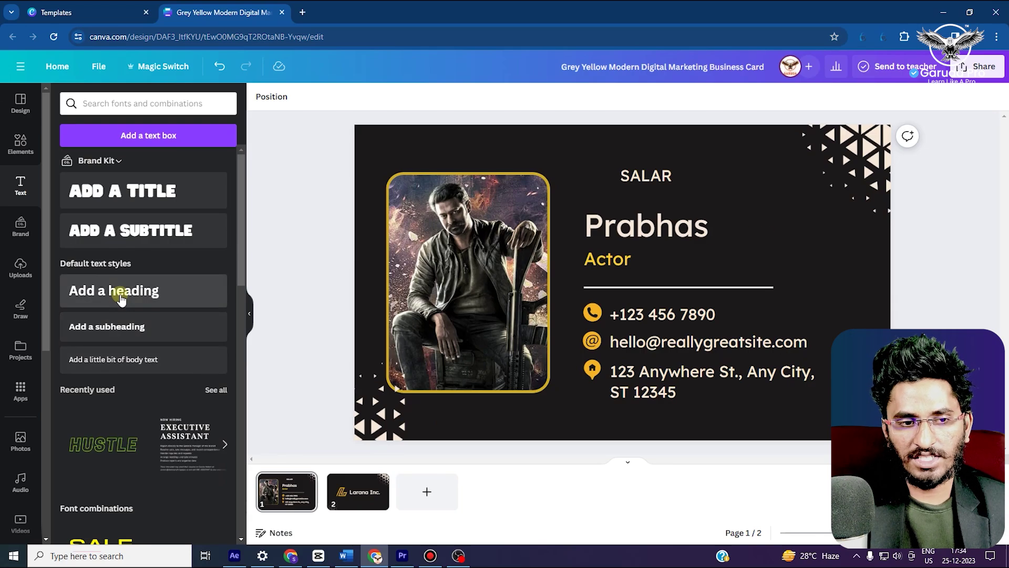
left_click(121, 292)
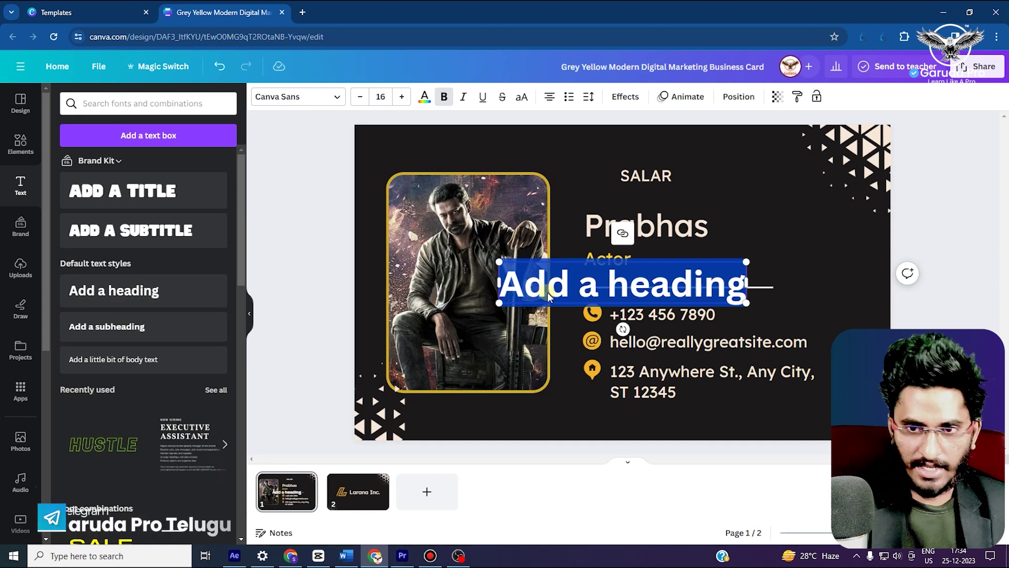
type("S")
Move the S up beside SALAR so it reads as the logo monogram
left_click(766, 190)
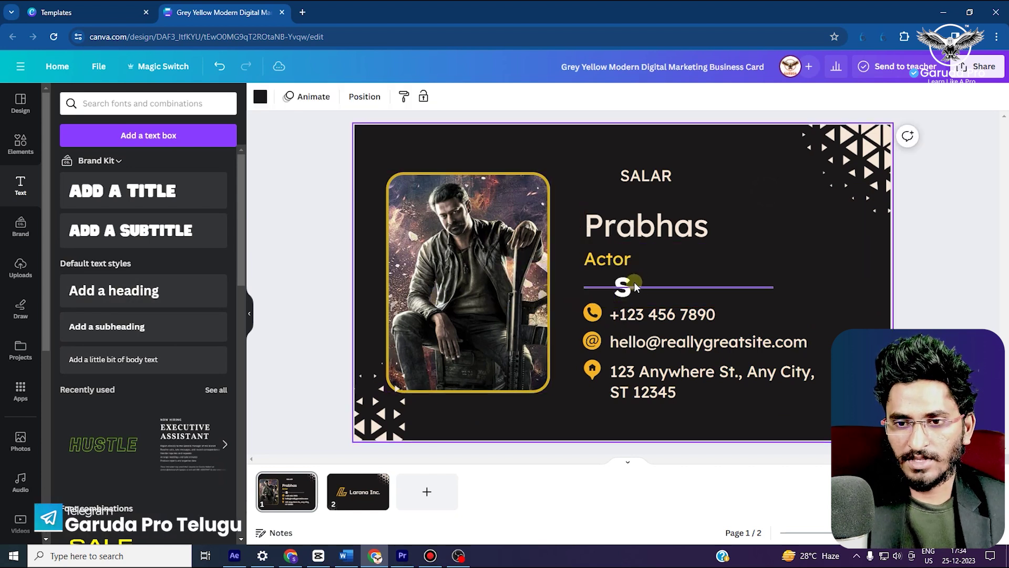
left_click_drag(624, 286, 608, 172)
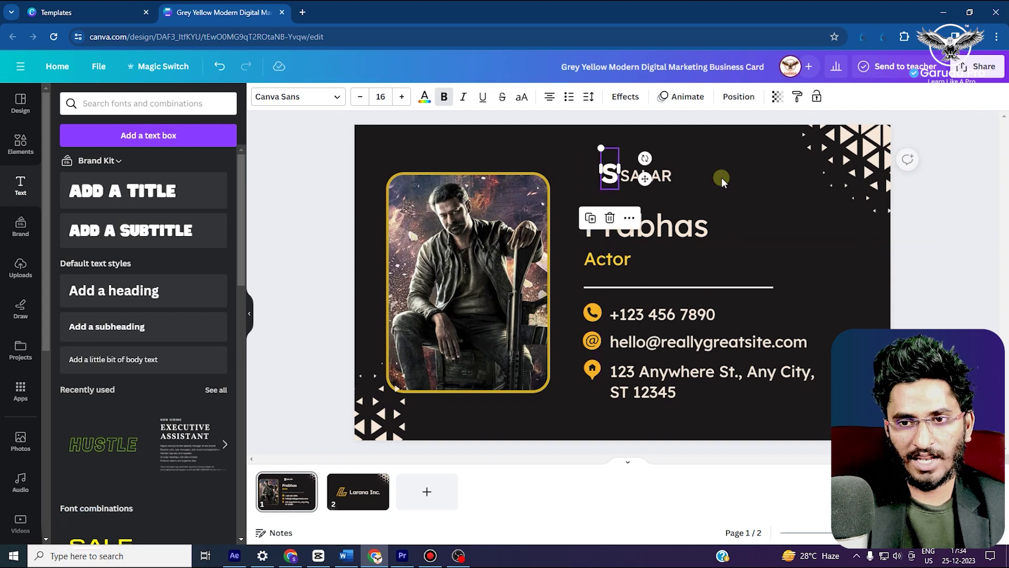
left_click(749, 190)
left_click(614, 177)
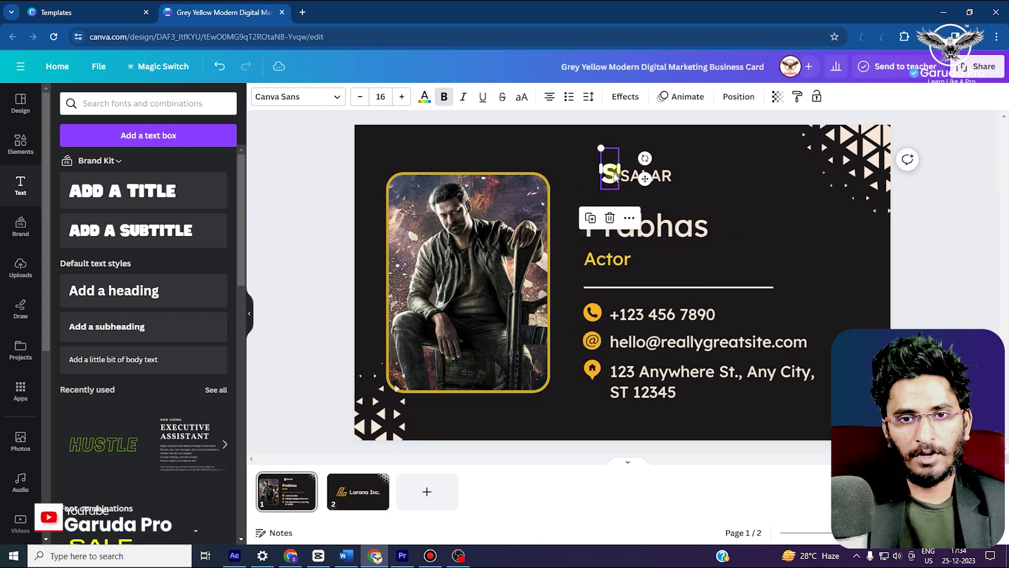
left_click(749, 187)
left_click(646, 309)
Replace the sample phone number and e-mail with the cardholder's own phone and e-mail
left_click(653, 315)
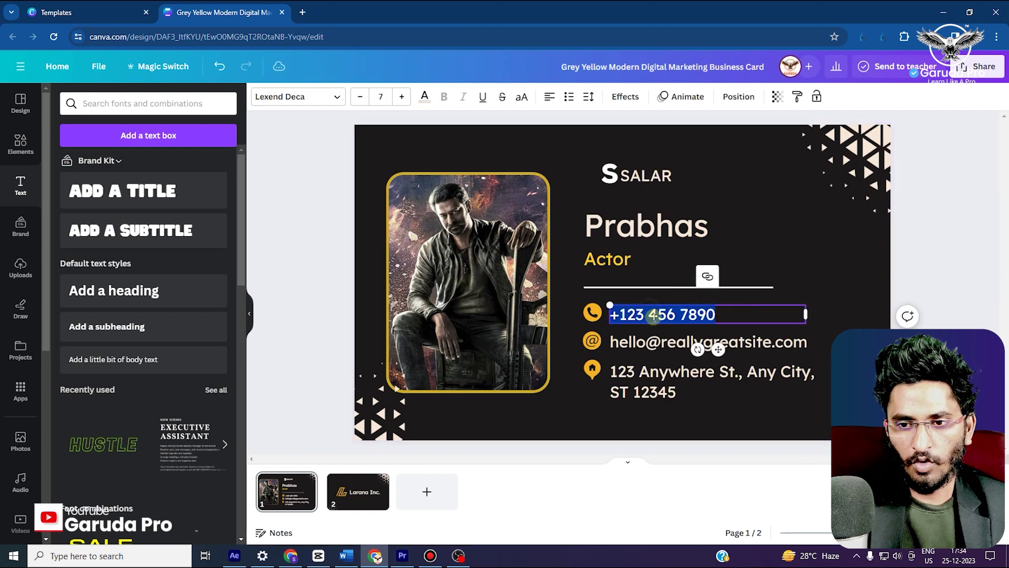
type("1230456")
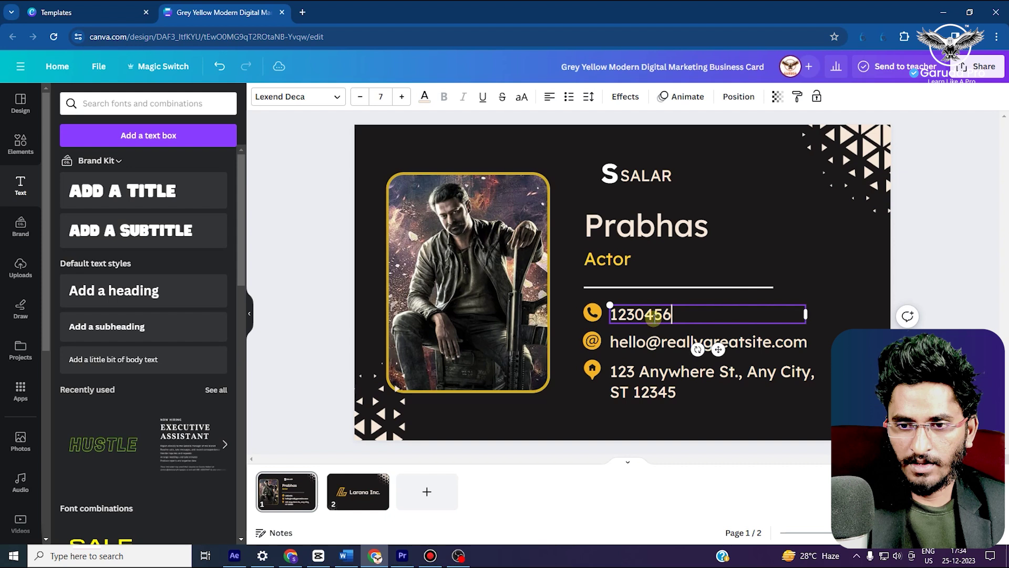
left_click(709, 343)
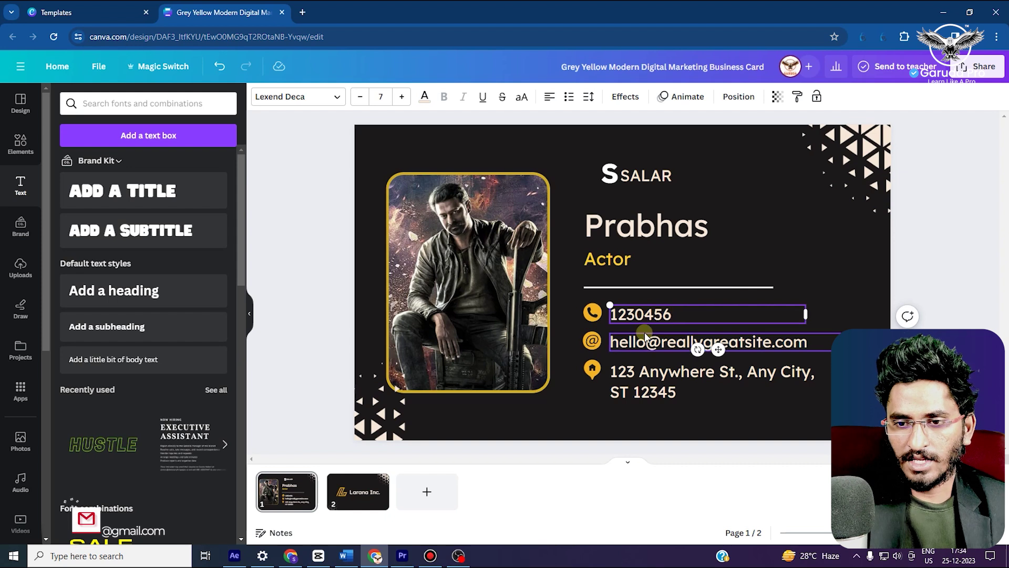
left_click(646, 339)
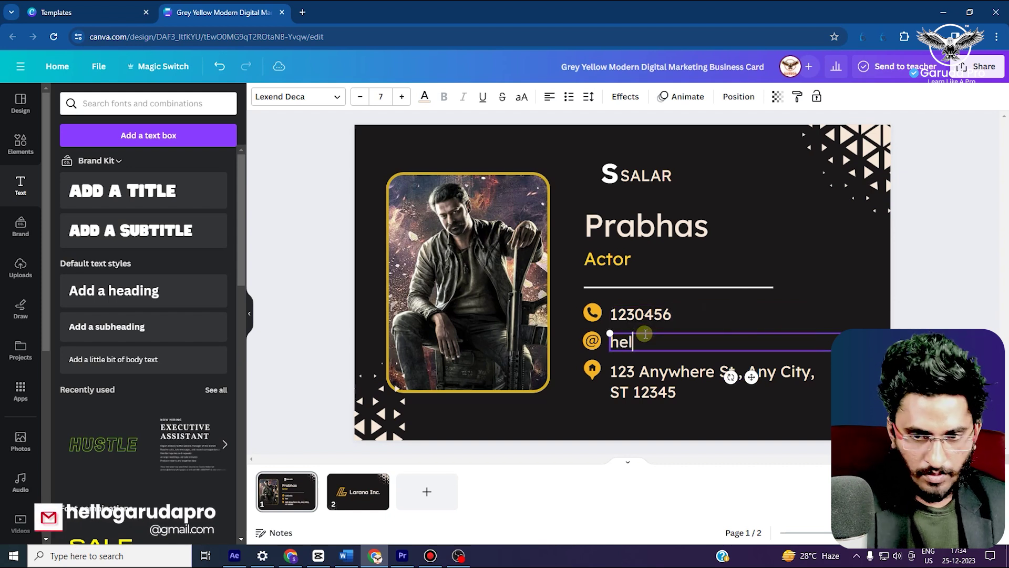
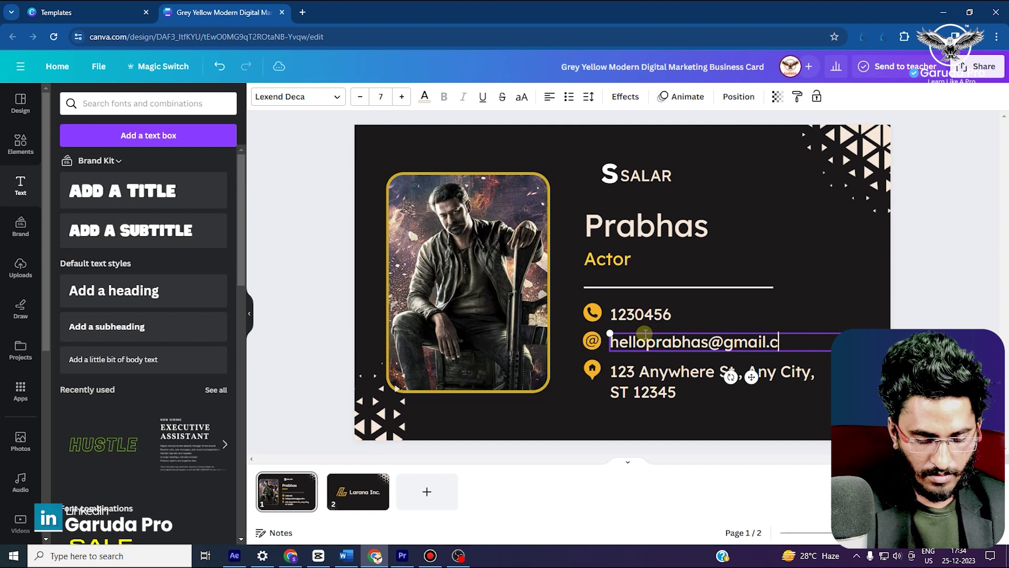
left_click(736, 287)
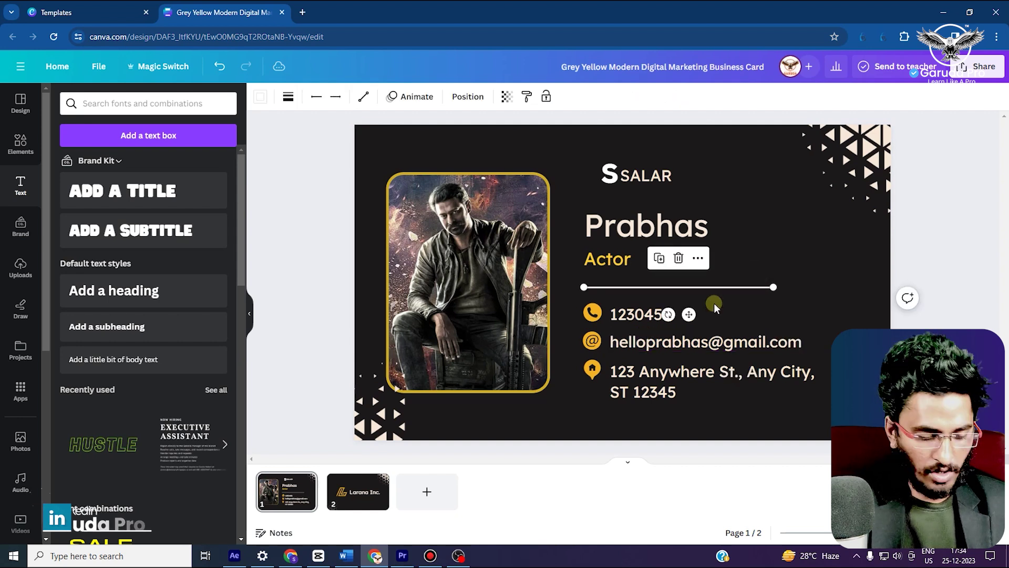
Replace the street address line with the cardholder's city location
scroll(630, 327, "up", 3)
scroll(633, 328, "down", 4)
scroll(641, 327, "up", 5)
scroll(654, 323, "down", 4)
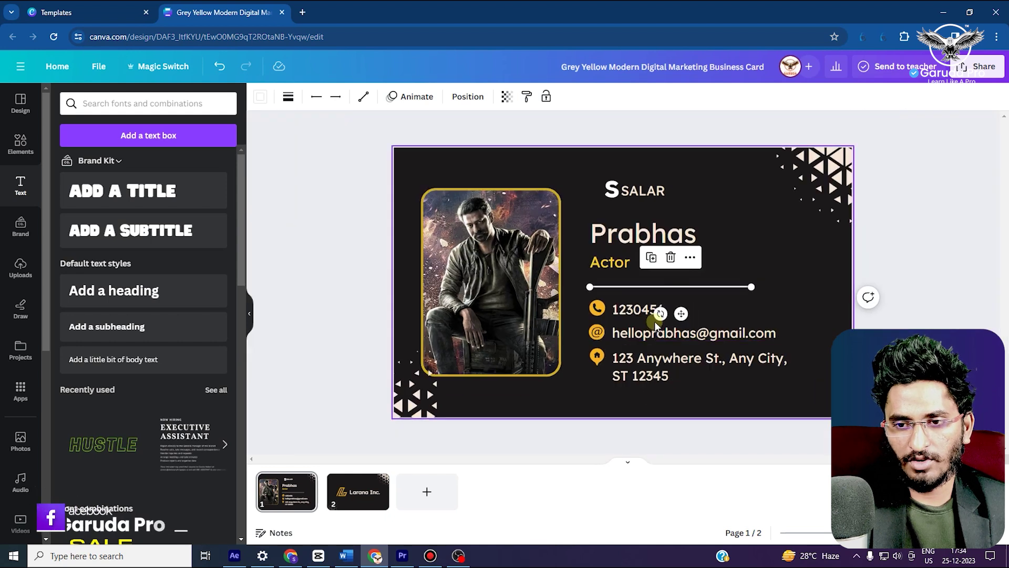
scroll(654, 321, "up", 4)
scroll(654, 320, "down", 2)
scroll(655, 320, "up", 2)
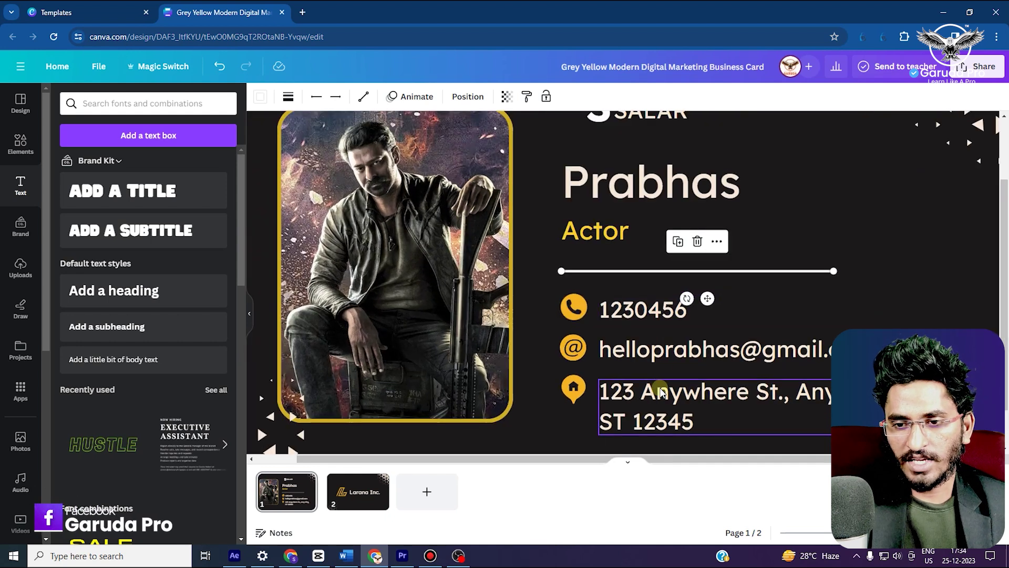
double_click(663, 404)
type("Hyderababd")
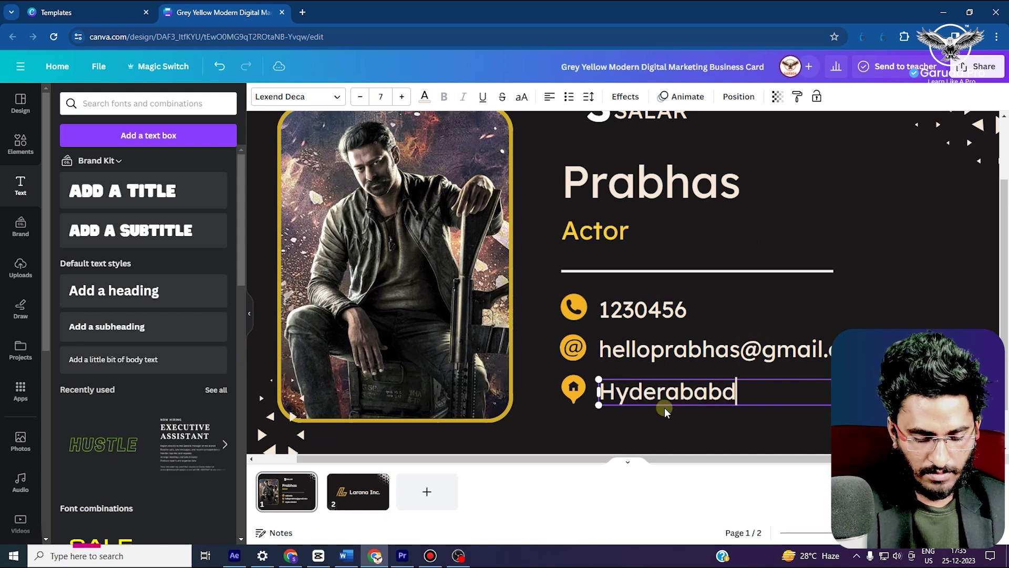
type(", India")
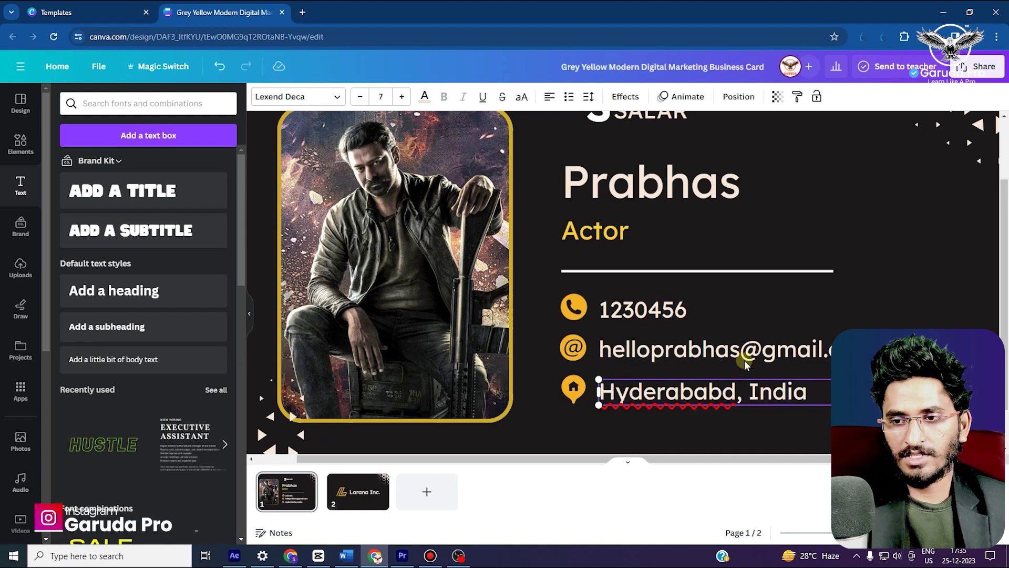
left_click(851, 235)
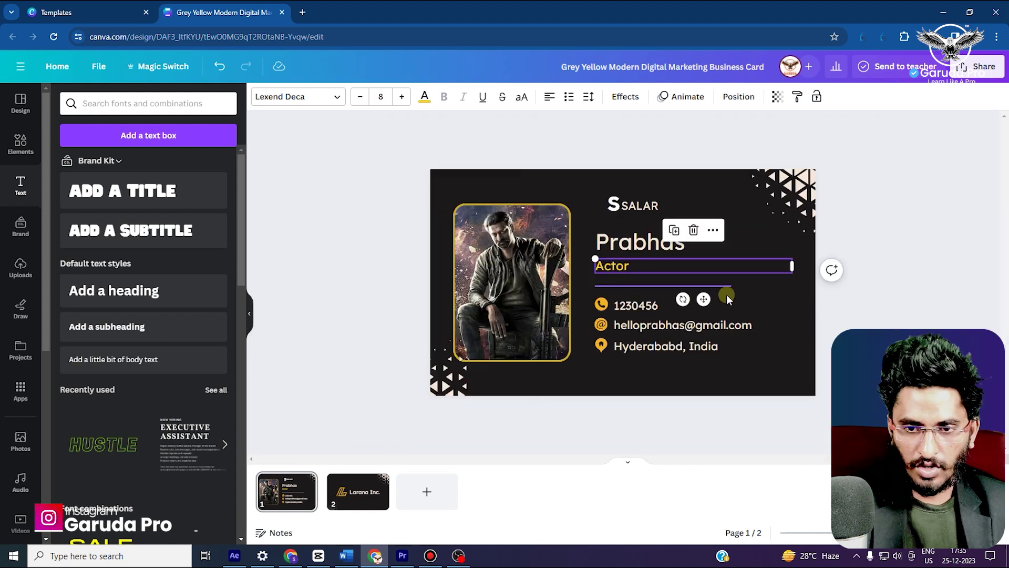
Select the card page and bring up its background colour options
scroll(726, 294, "down", 3)
scroll(734, 306, "up", 2)
scroll(734, 307, "down", 3)
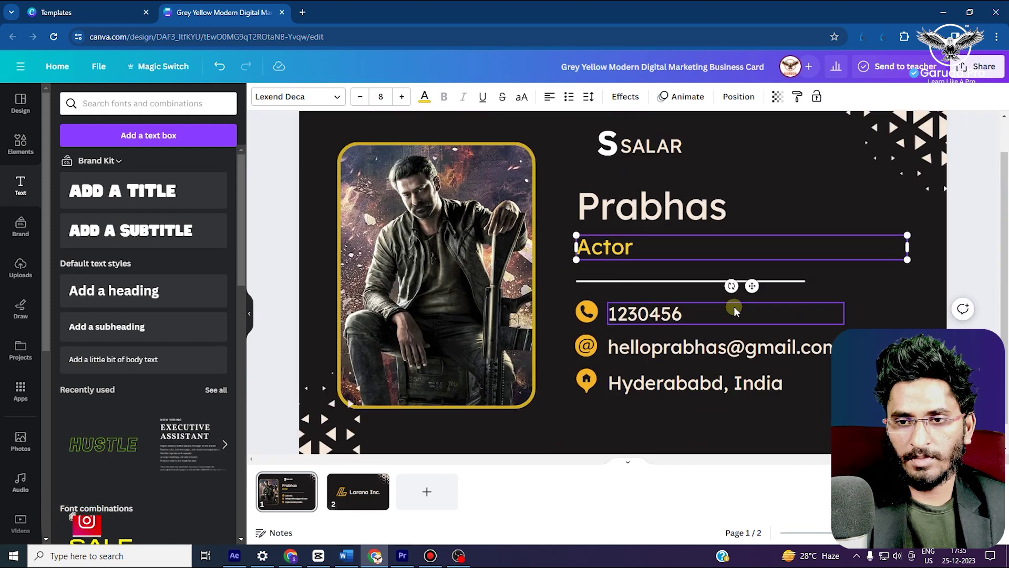
scroll(733, 307, "up", 3)
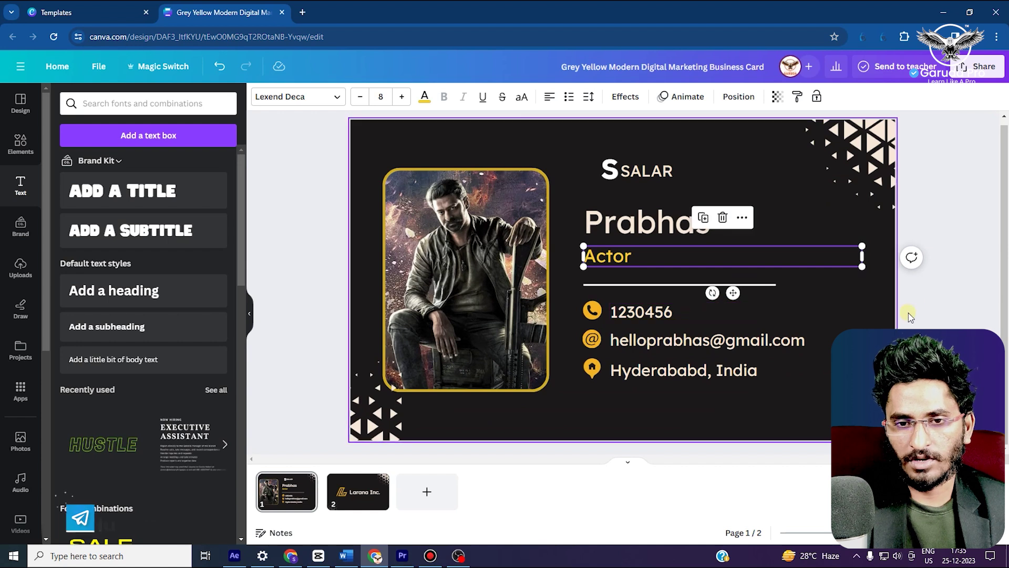
left_click(390, 149)
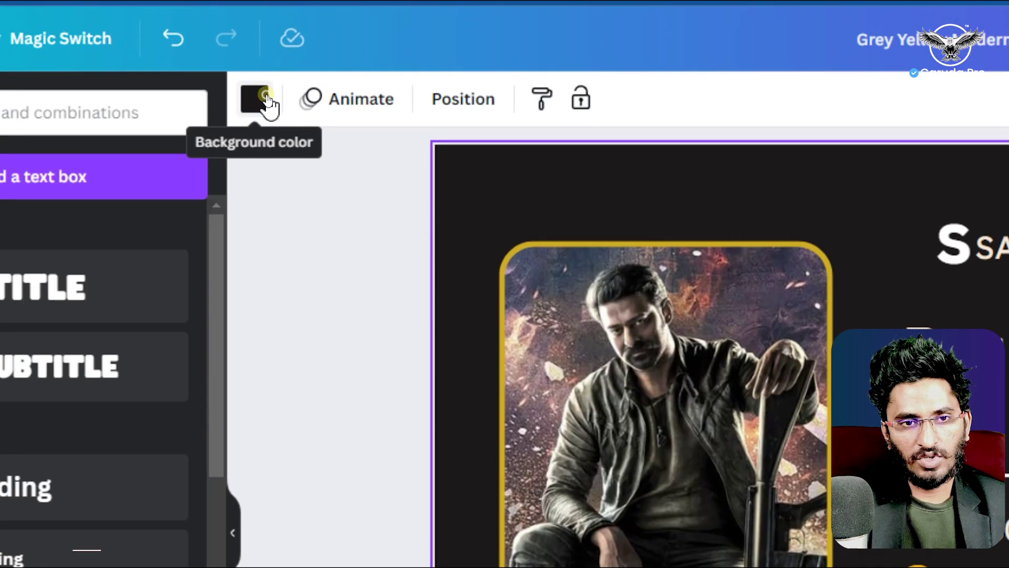
left_click(266, 99)
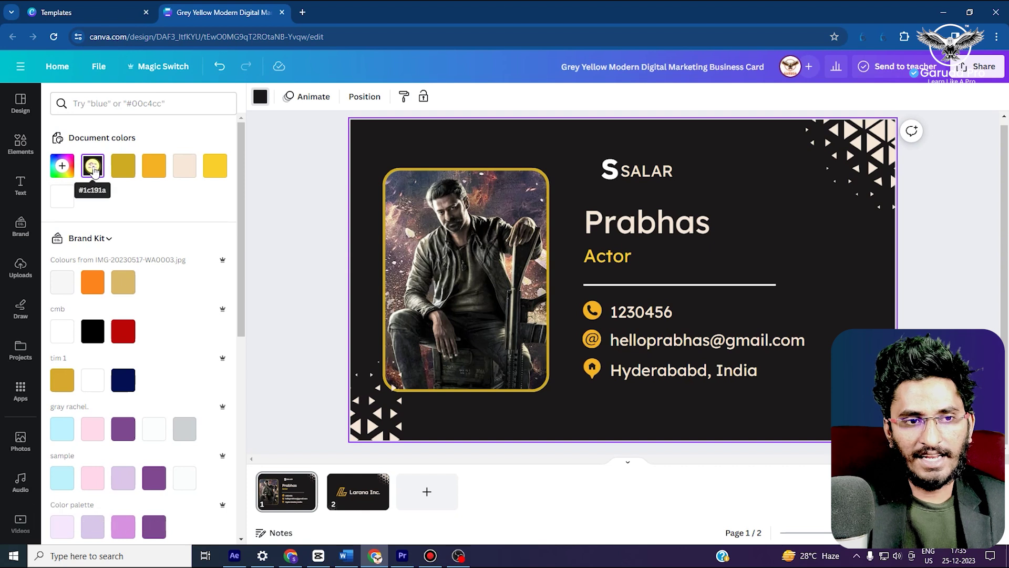
Set the front background to a gradient from violet #6200DF to crimson #BB003E
left_click(93, 167)
left_click(62, 167)
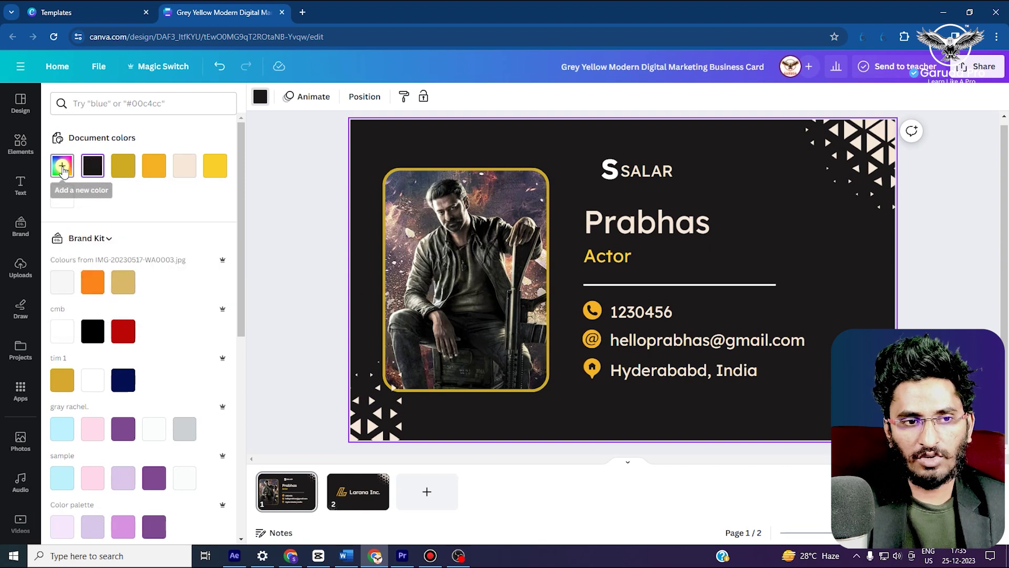
left_click(63, 168)
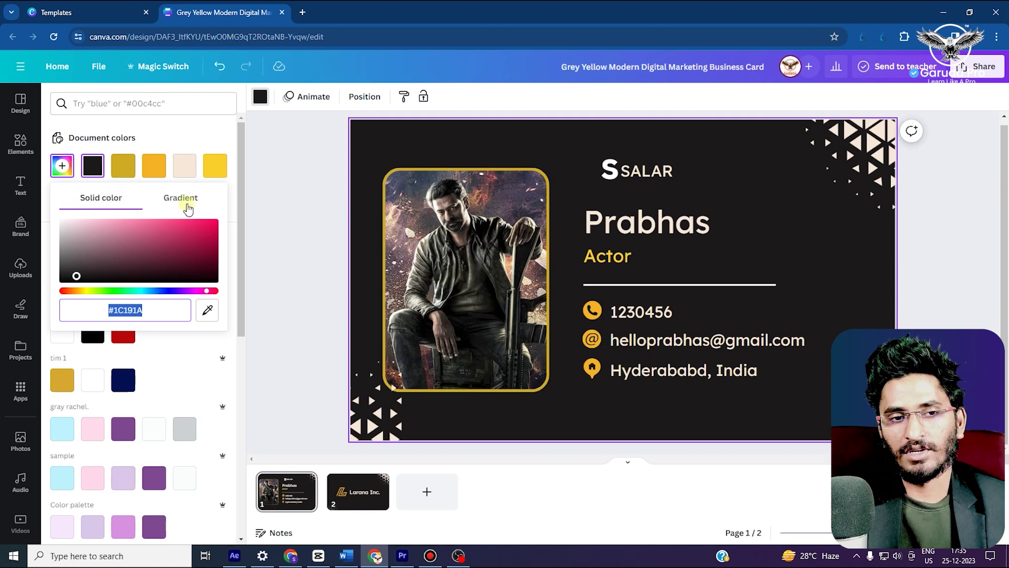
left_click(184, 198)
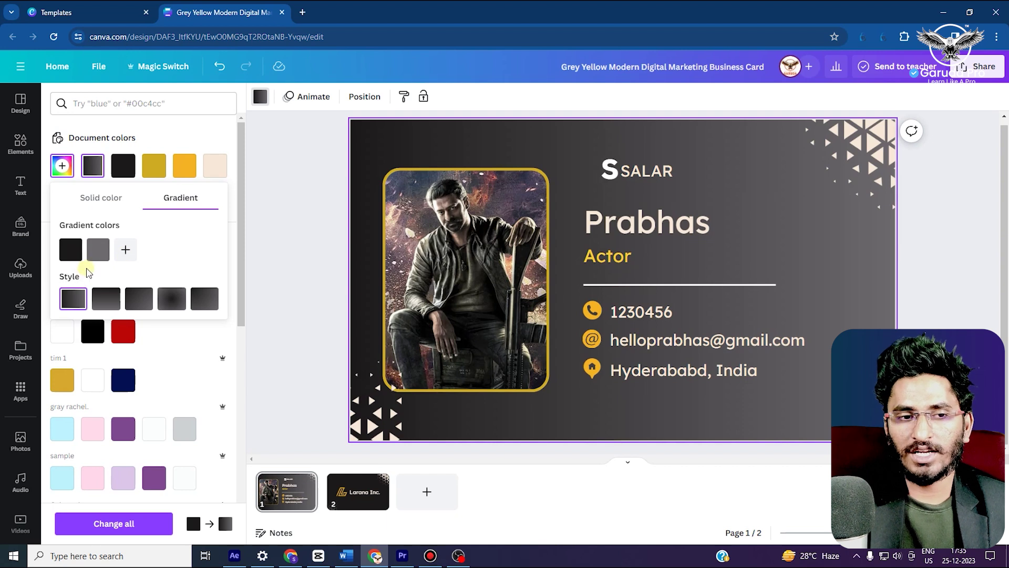
left_click(72, 256)
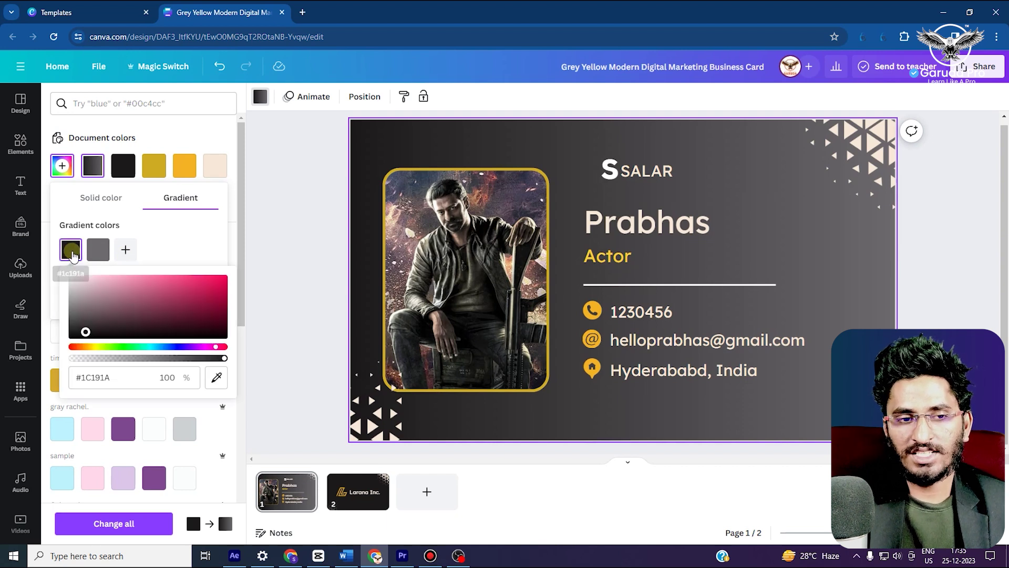
left_click(225, 278)
left_click_drag(163, 299, 185, 347)
left_click(203, 305)
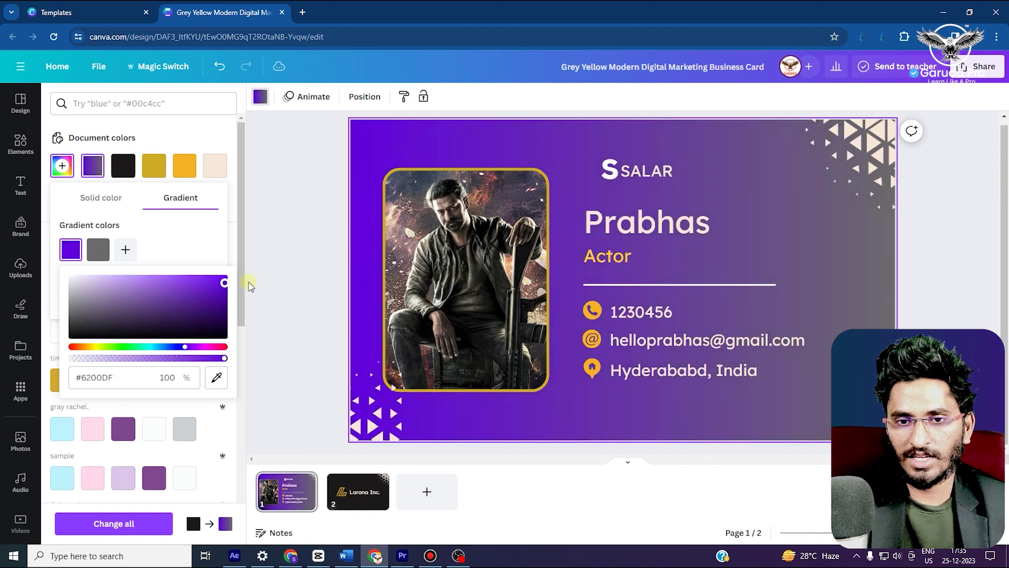
left_click(100, 250)
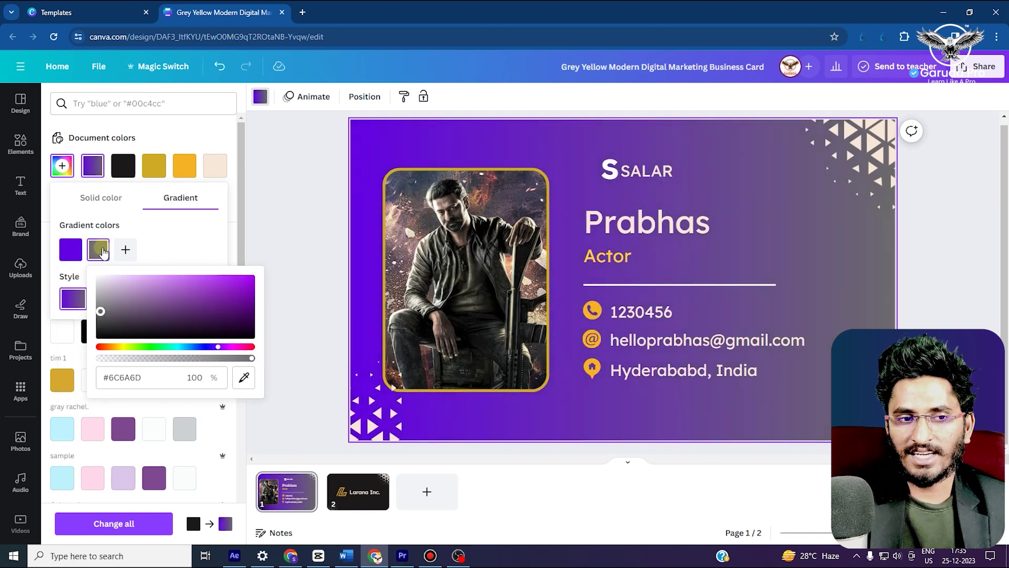
left_click_drag(154, 296, 279, 296)
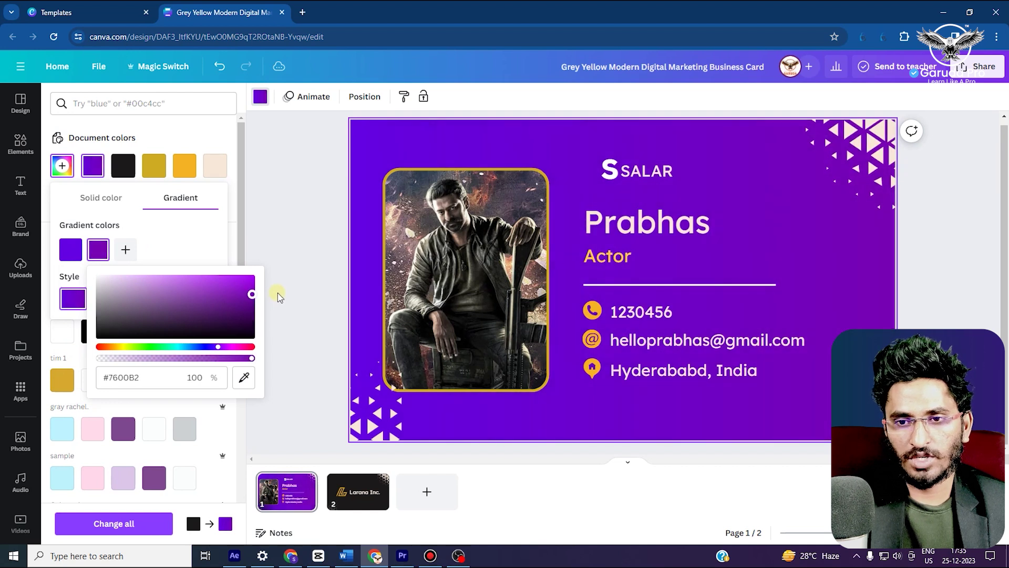
left_click_drag(233, 352, 245, 354)
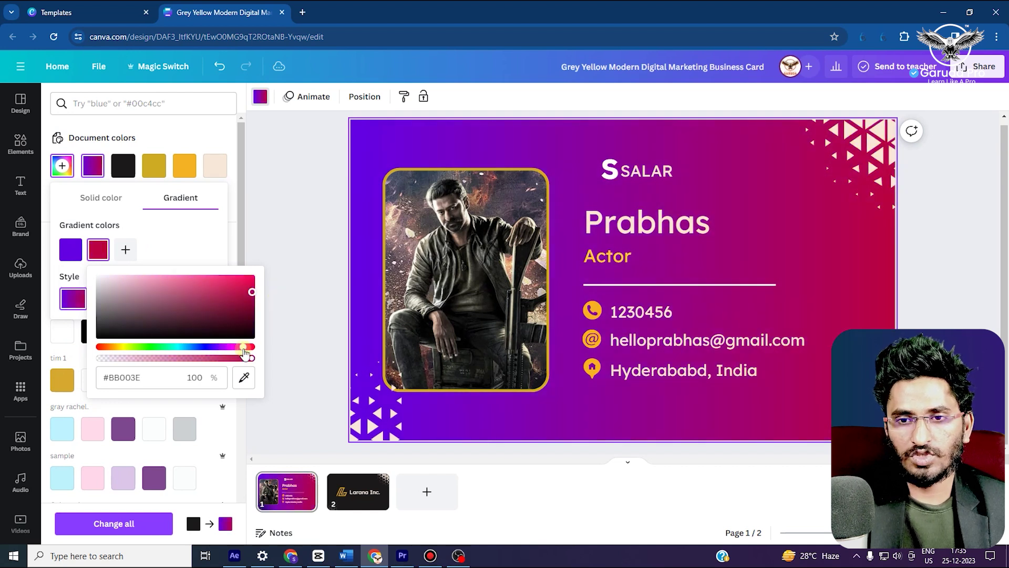
left_click(206, 250)
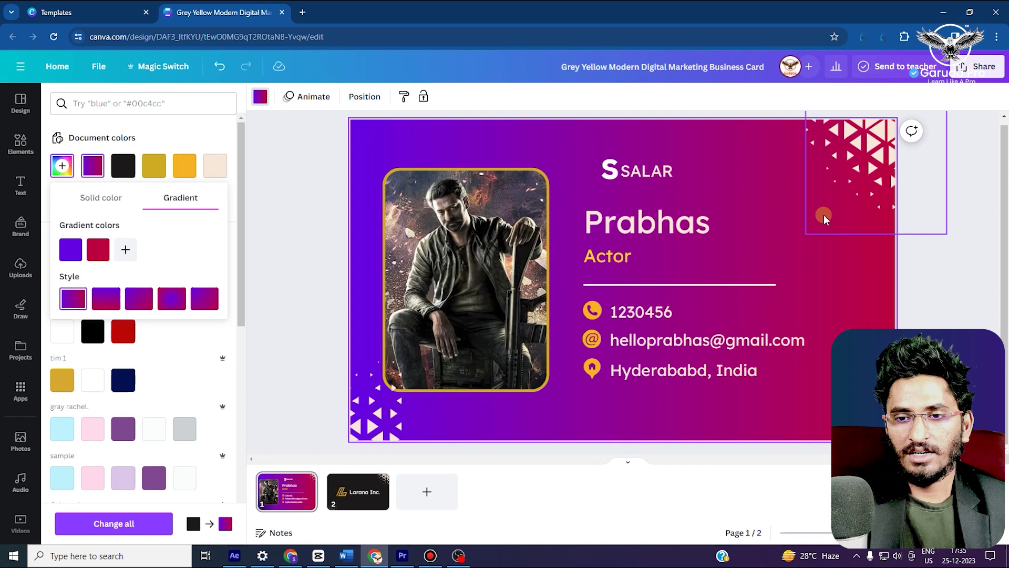
On the card's back, delete the logo mark and retype Larana Inc. as SALAR
left_click(356, 494)
left_click(501, 298)
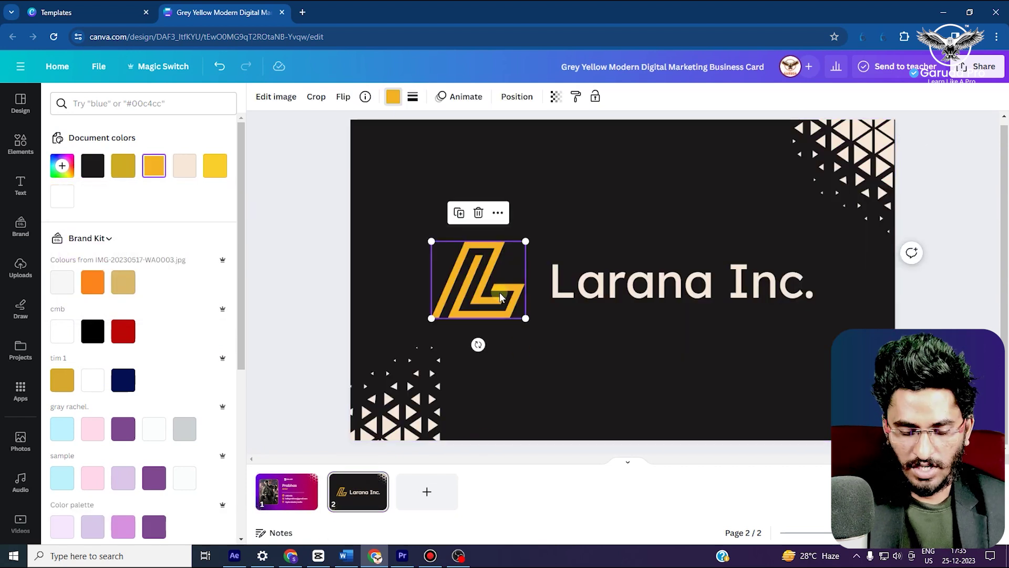
key("Delete")
left_click_drag(601, 293, 589, 275)
double_click(588, 273)
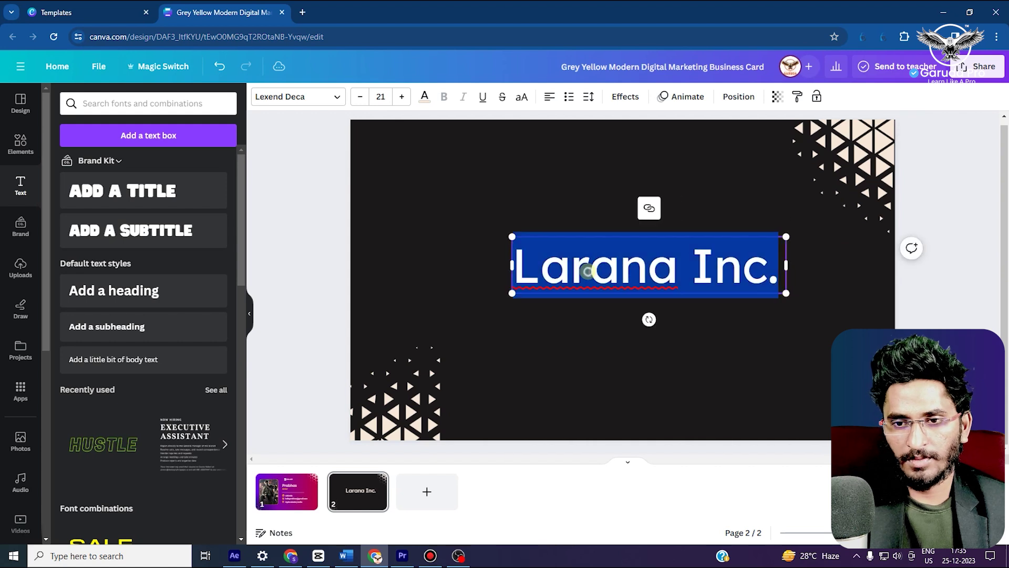
type("SALAR")
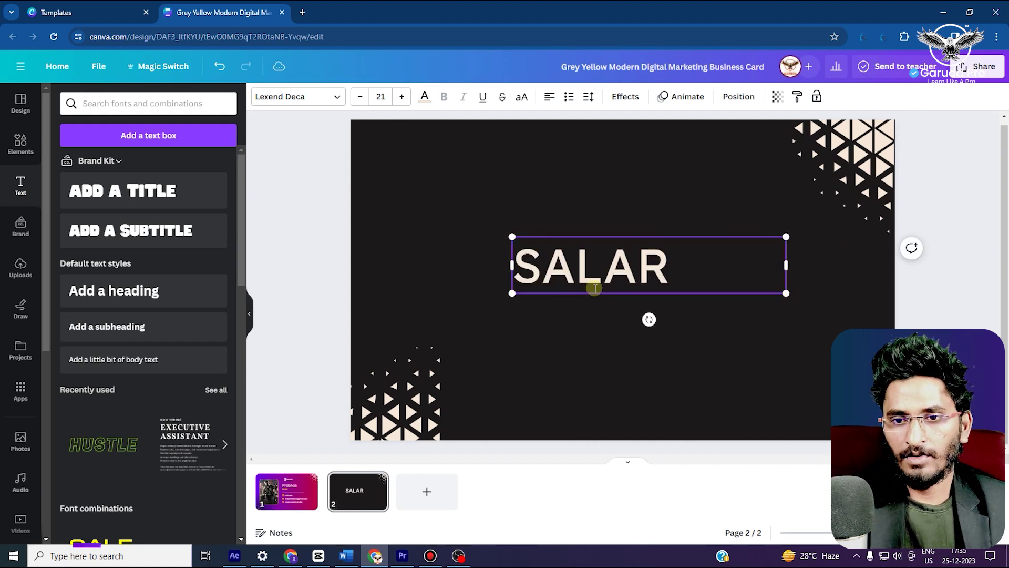
Try Avenir and Arial Unicode on SALAR, then settle on the Braggadocio font
double_click(594, 288)
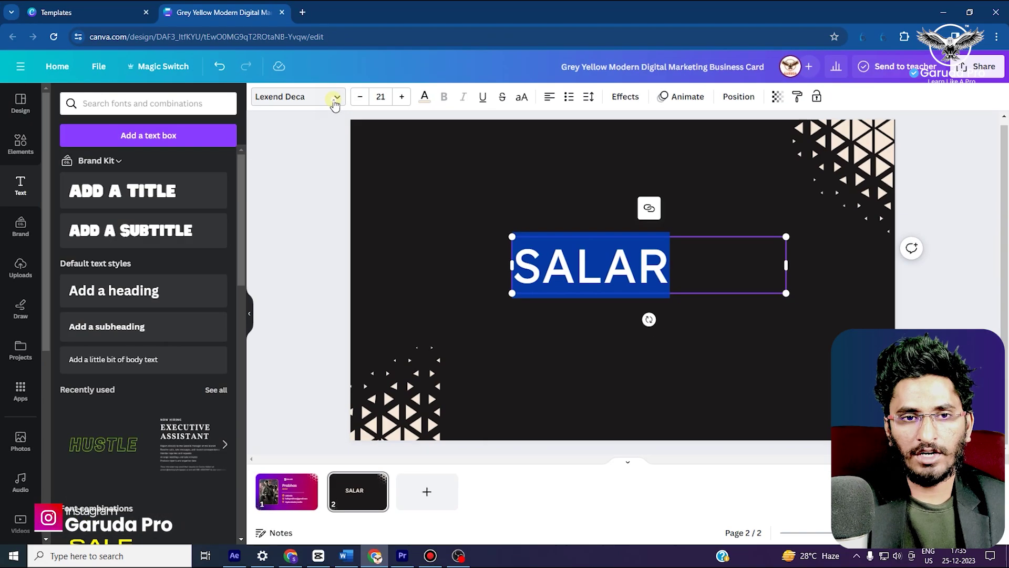
left_click(334, 99)
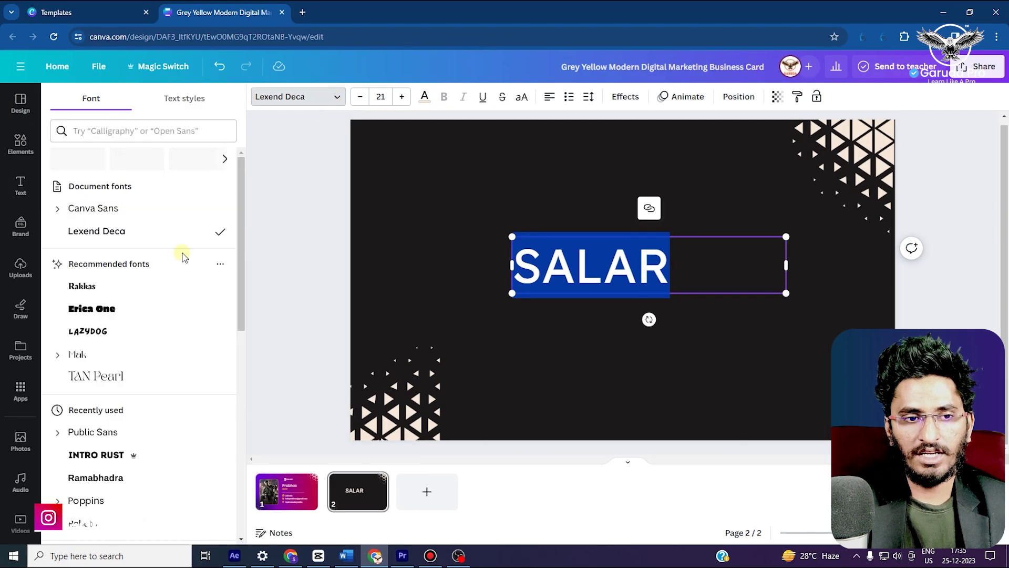
scroll(105, 357, "down", 5)
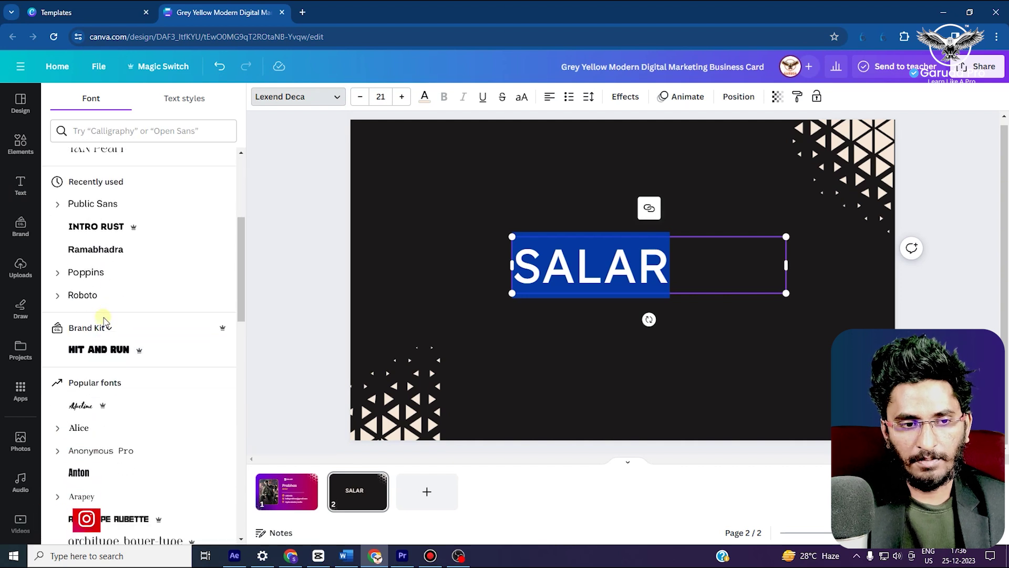
scroll(104, 465, "down", 1)
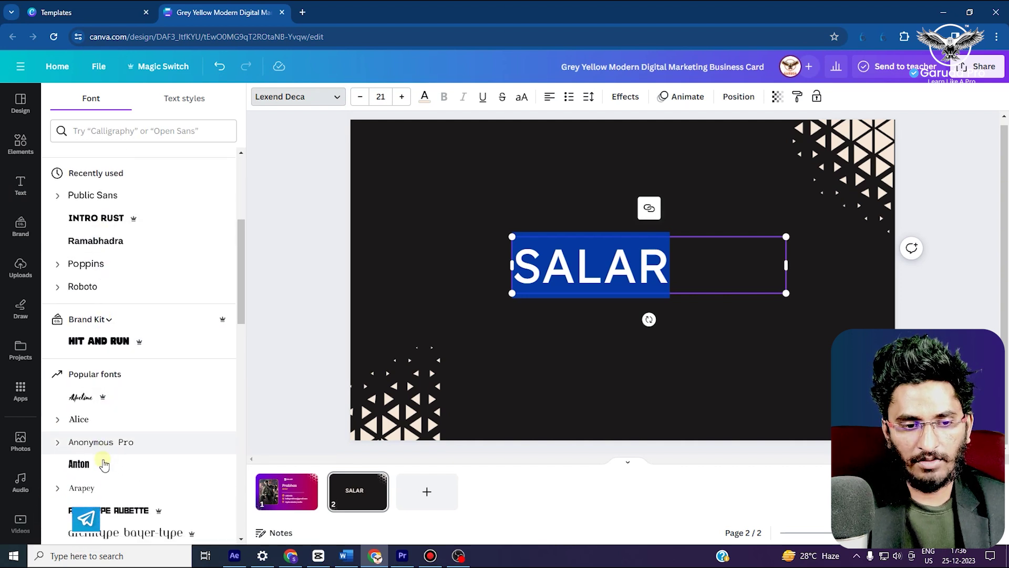
scroll(105, 462, "down", 6)
left_click(92, 314)
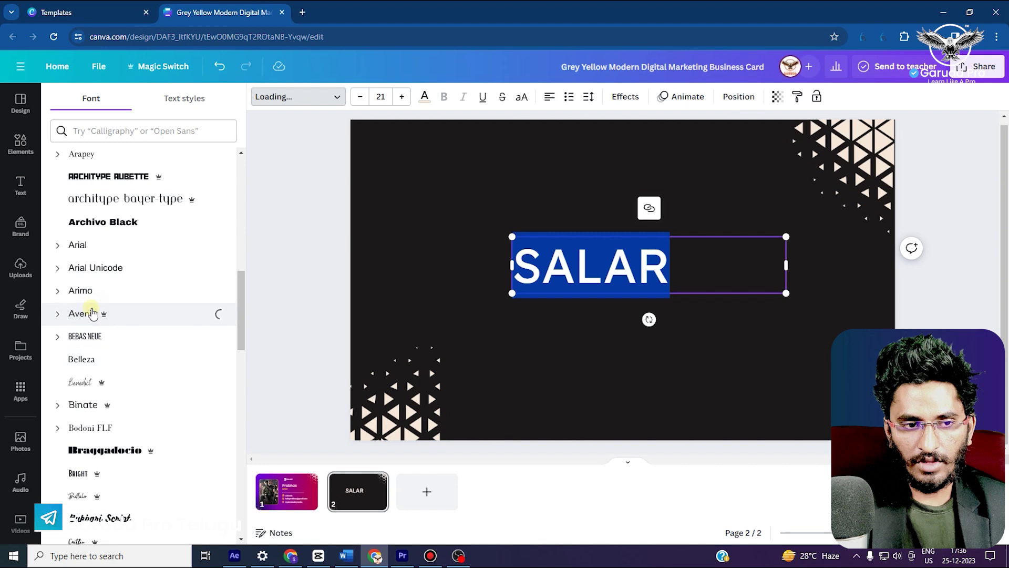
left_click(100, 268)
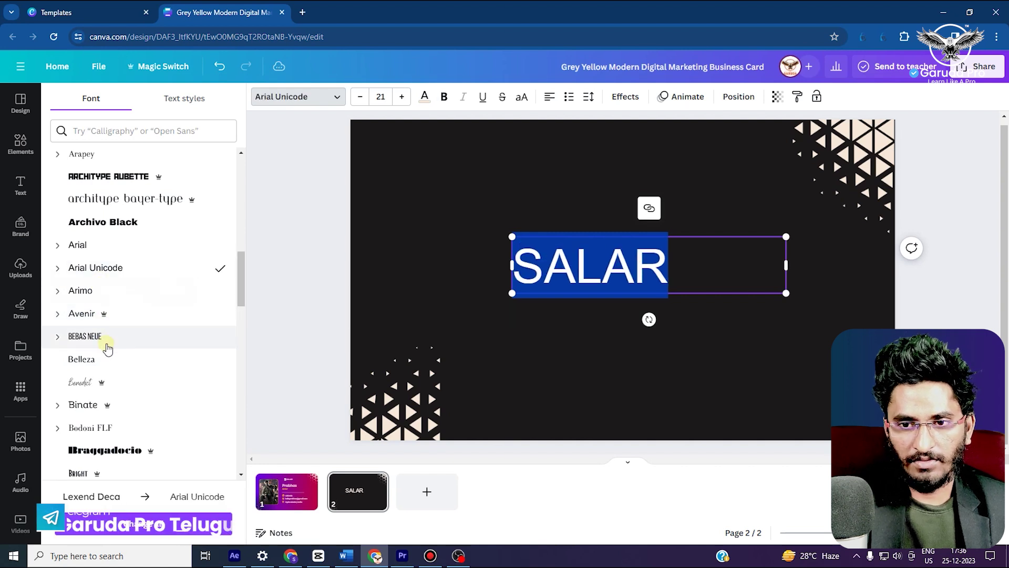
scroll(108, 348, "down", 3)
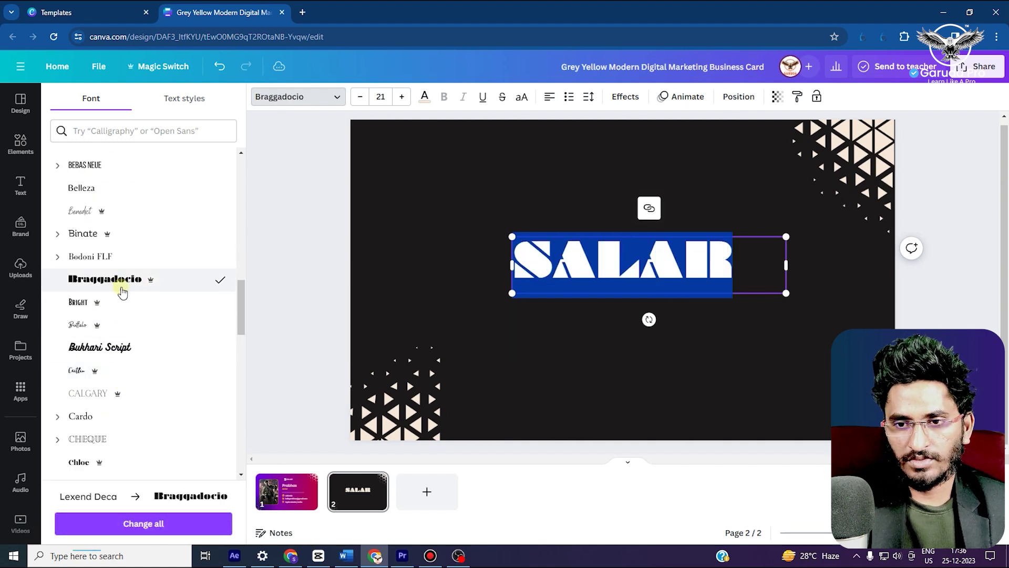
left_click(599, 336)
left_click(624, 263)
left_click(633, 314)
left_click(633, 281)
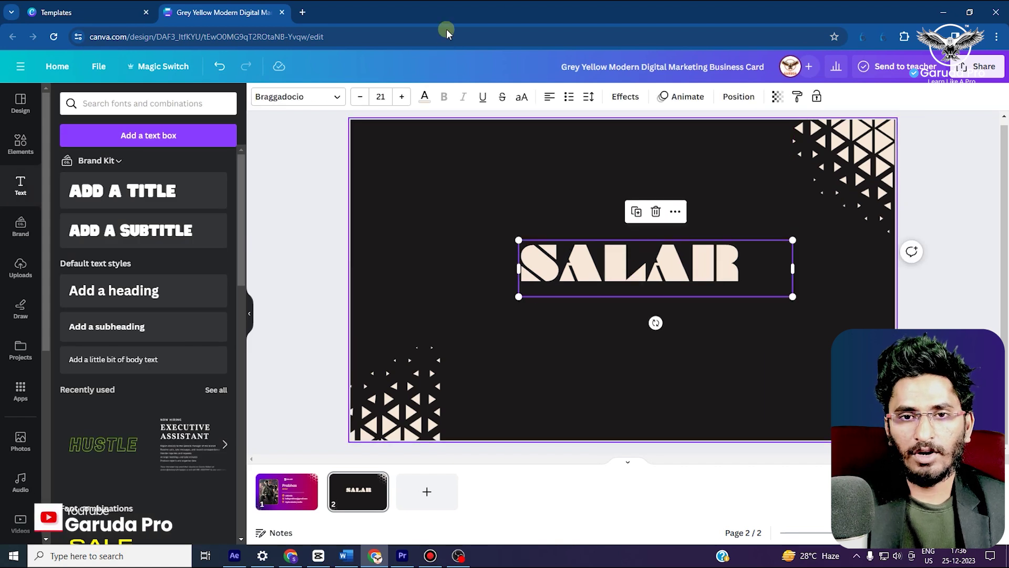
Try orange and red on SALAR, and test then undo a white page background
left_click(425, 97)
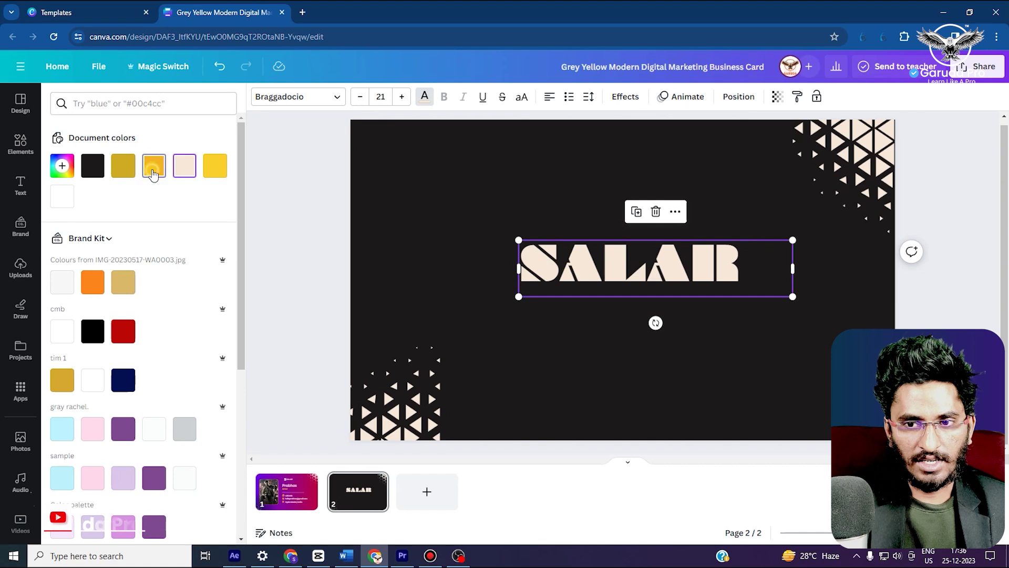
left_click(153, 175)
left_click(123, 331)
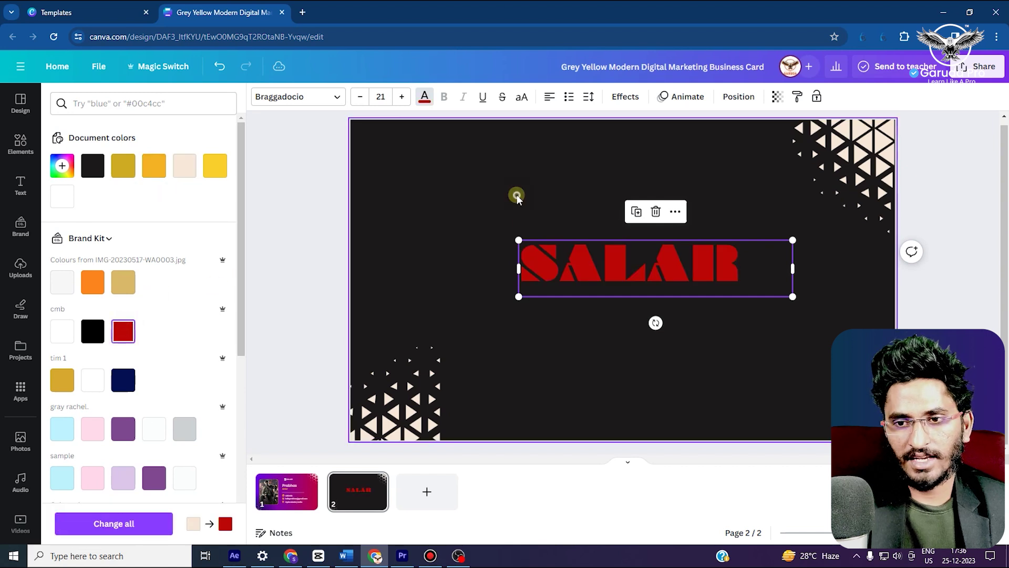
left_click(517, 196)
left_click(262, 100)
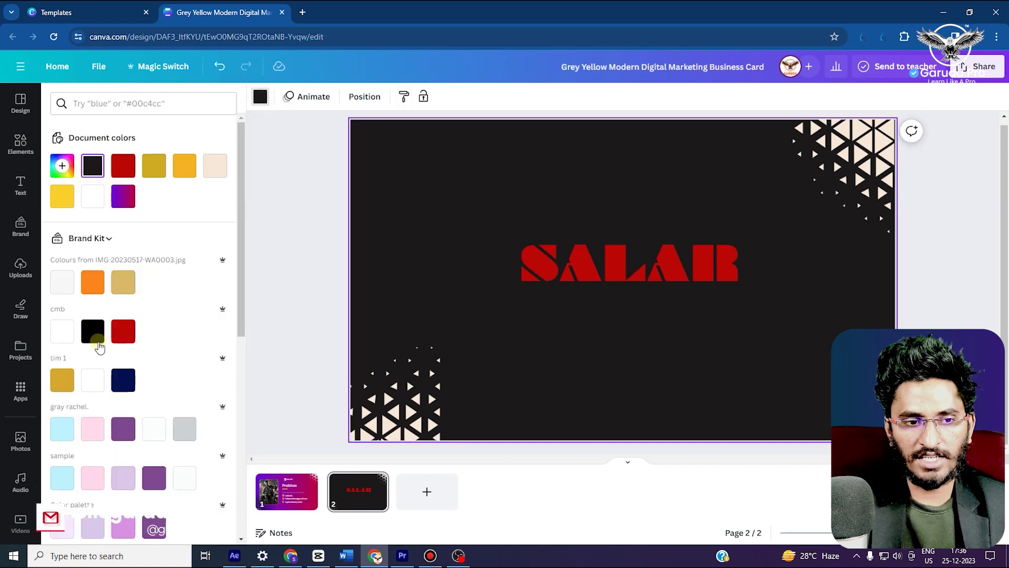
left_click(92, 380)
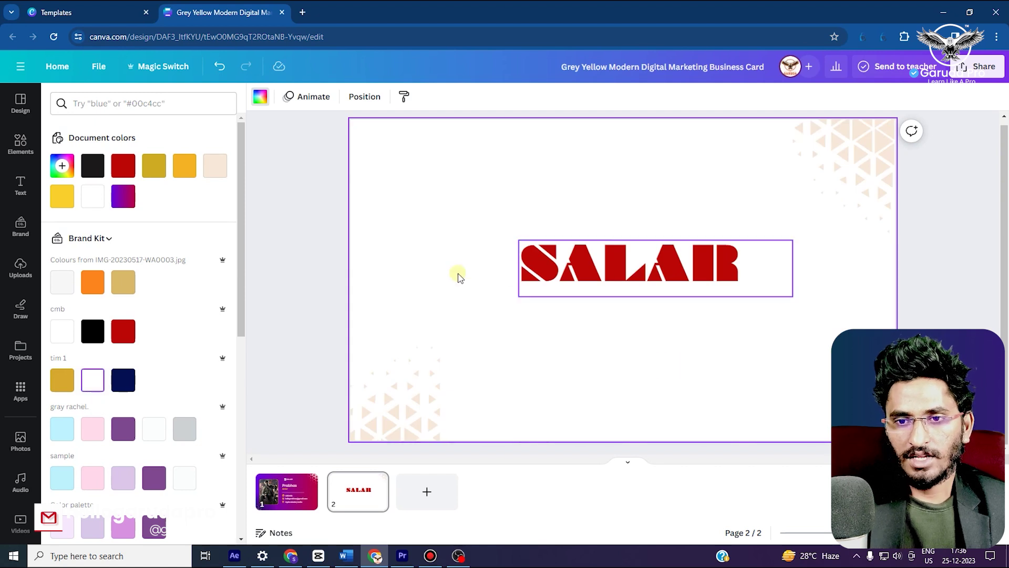
key("ctrl+z")
Highlight the SALAR letters and set their text colour to white
left_click(601, 266)
left_click(603, 267)
left_click_drag(745, 262, 517, 257)
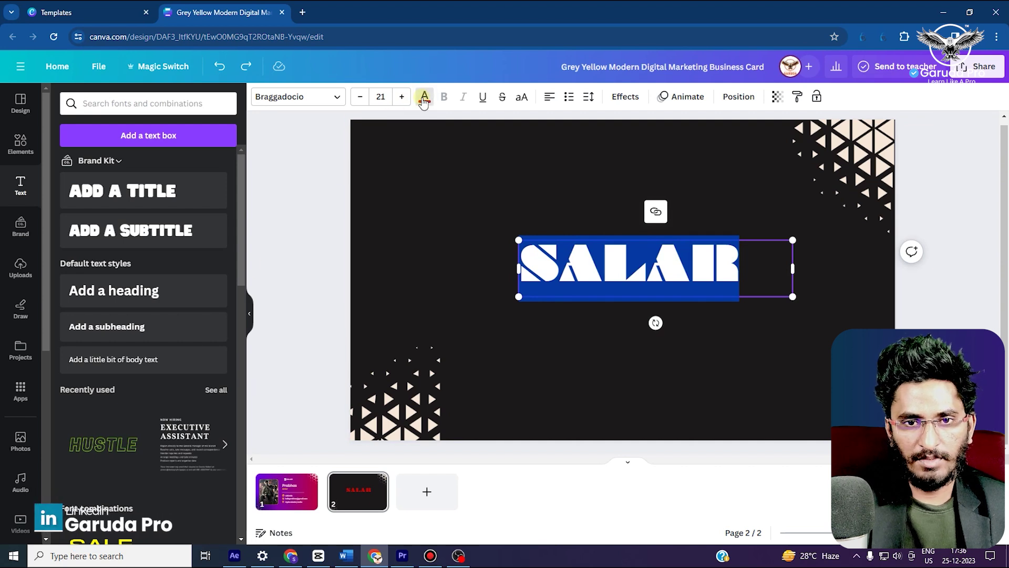
left_click(423, 98)
left_click(92, 196)
left_click(421, 214)
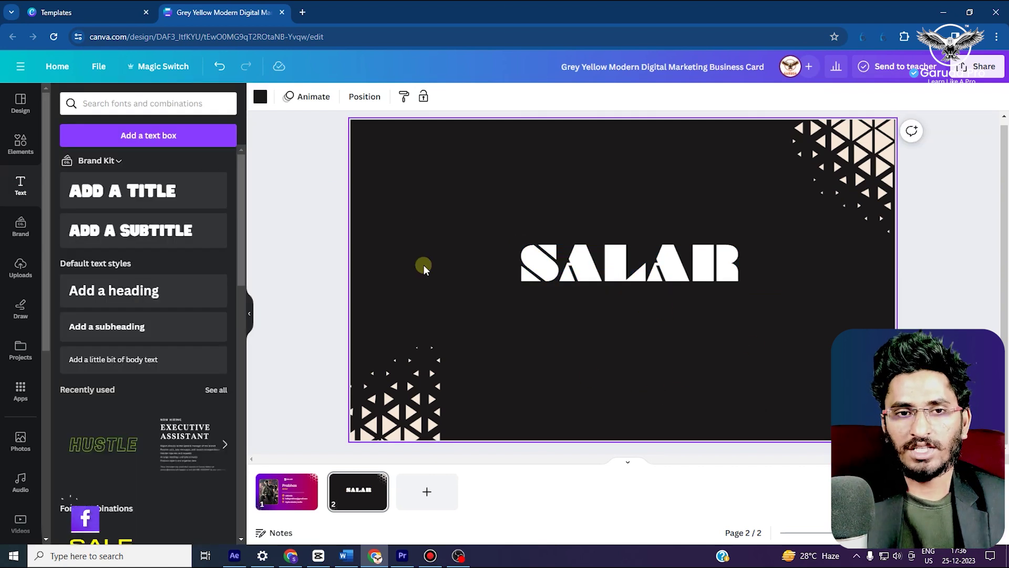
Flip between the back and front pages, ending on the front side
left_click(288, 494)
left_click(354, 503)
left_click(287, 492)
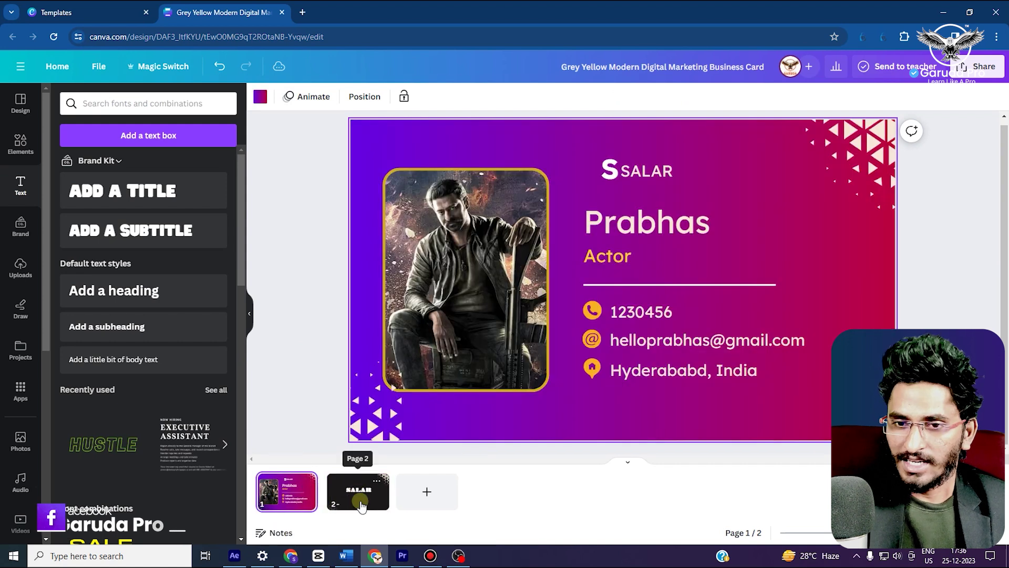
left_click(362, 504)
left_click(453, 426)
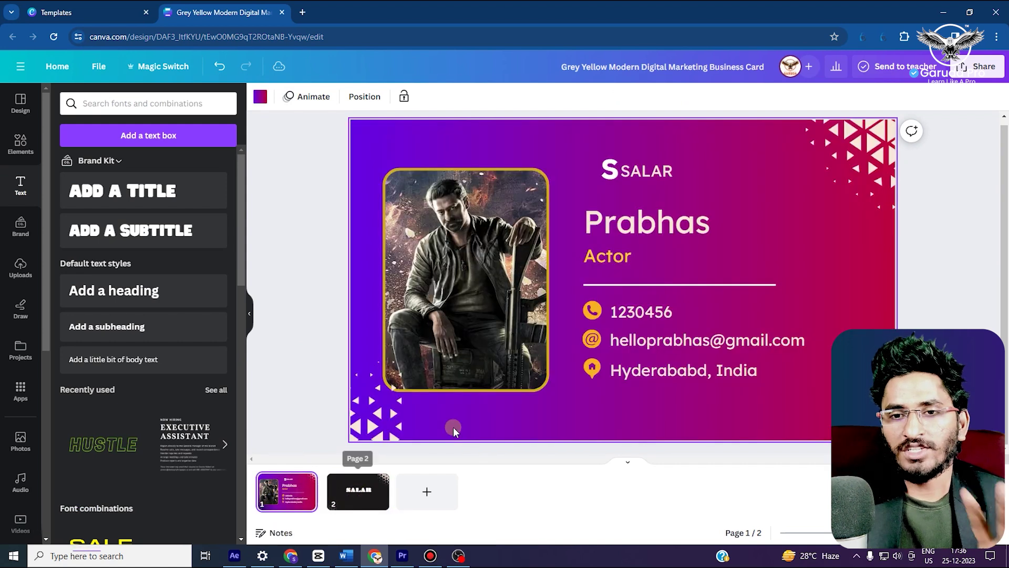
Check the Share > Download settings, then close the panel
left_click(981, 67)
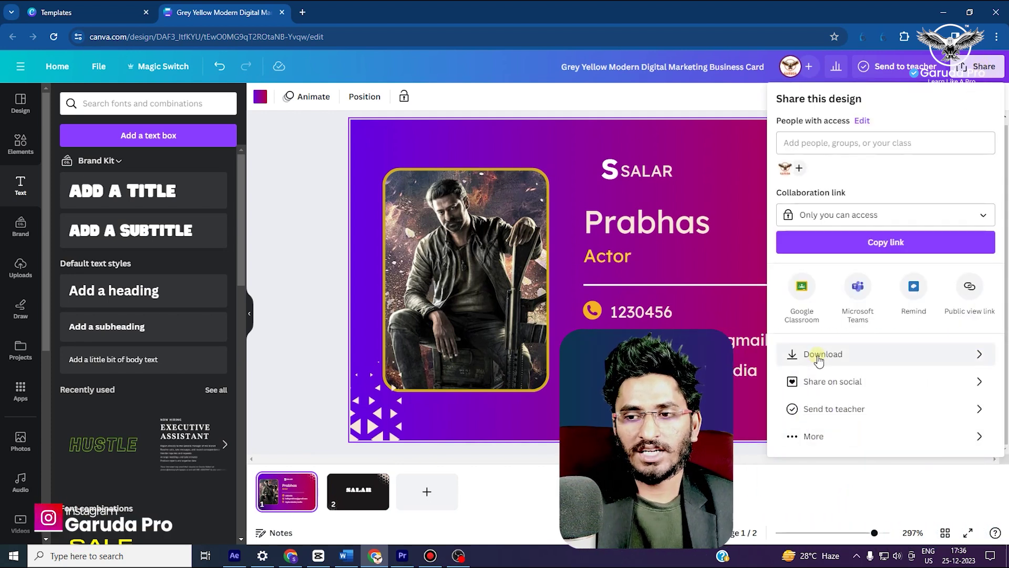
left_click(819, 356)
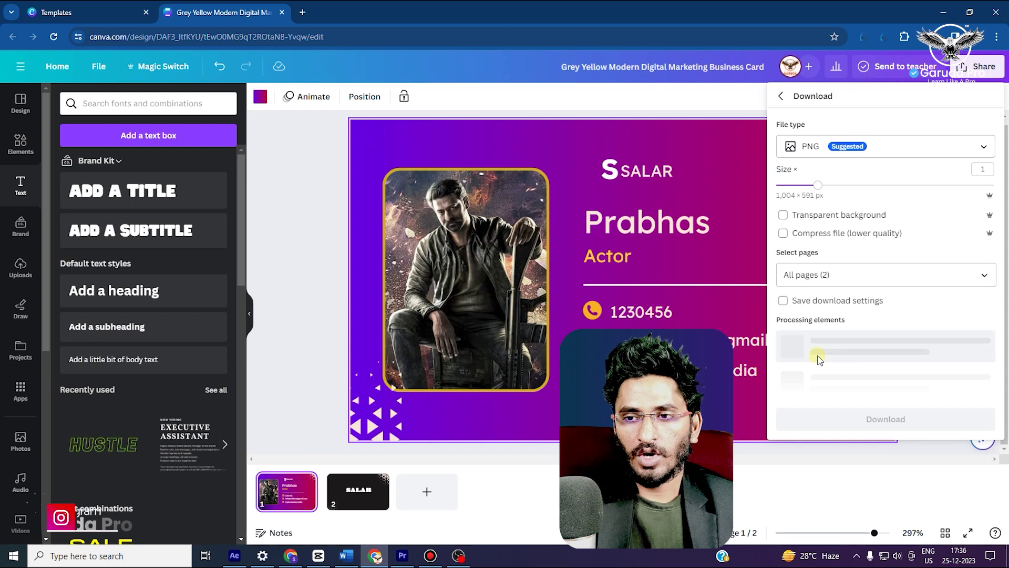
left_click(568, 251)
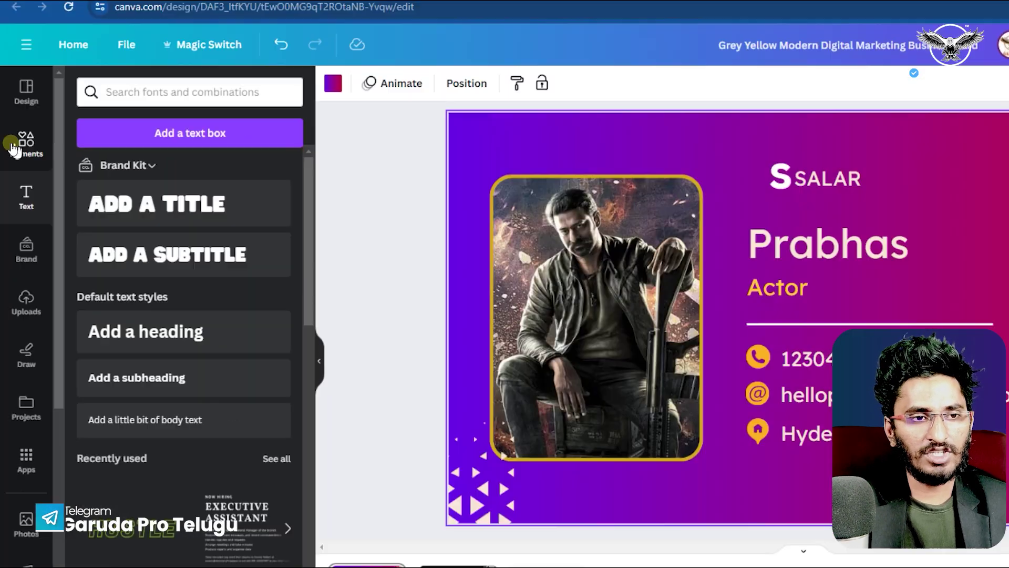
left_click(14, 148)
left_click(99, 104)
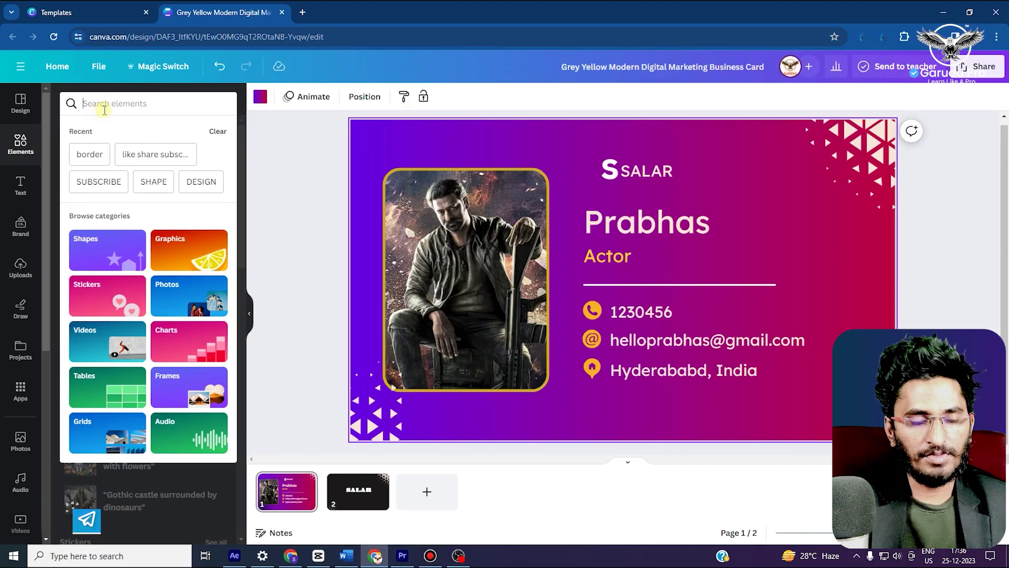
type("WEBSITE")
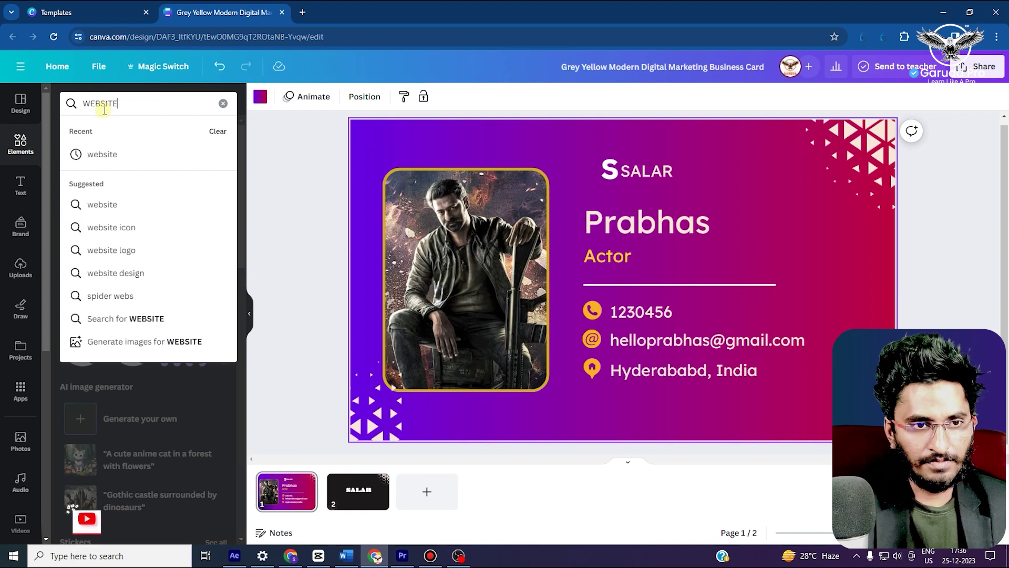
key("Return")
left_click_drag(178, 225, 654, 395)
left_click_drag(769, 350, 620, 393)
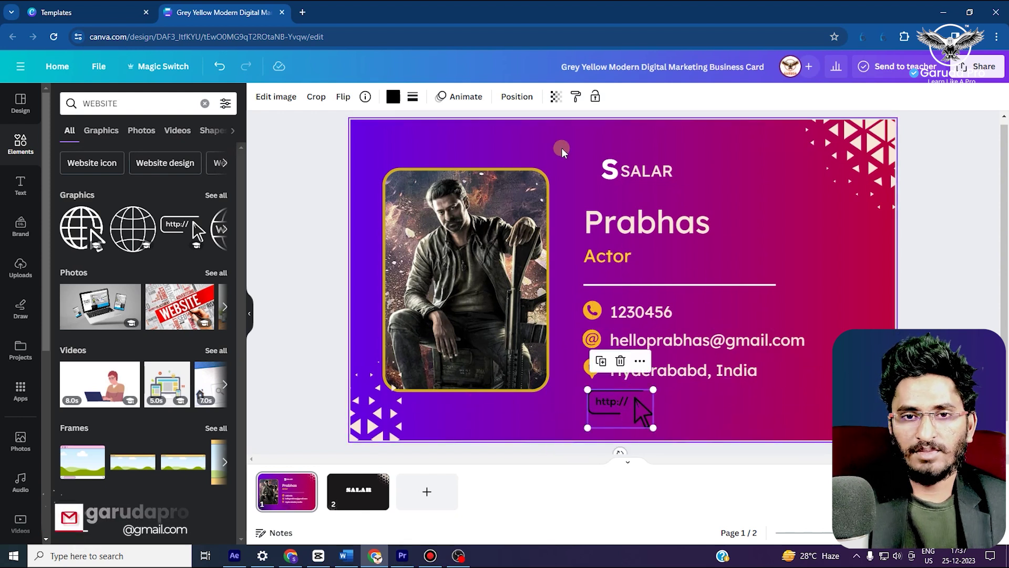
left_click(393, 98)
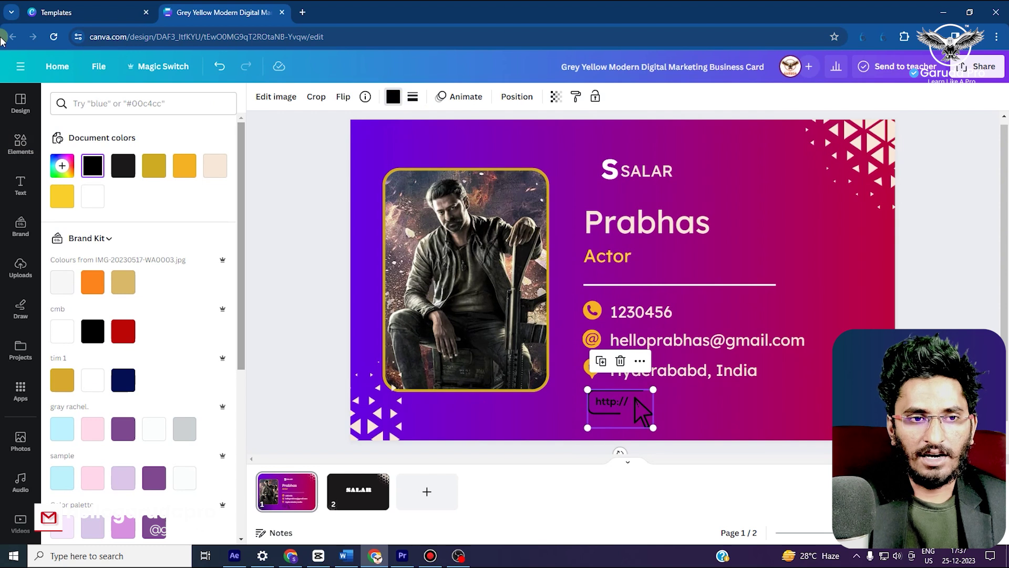
left_click(92, 196)
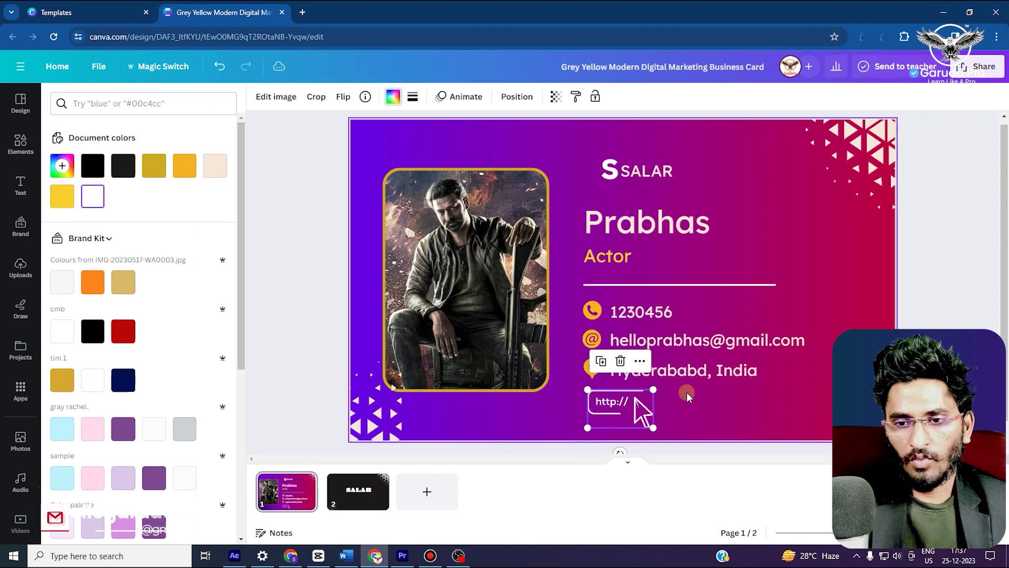
left_click(689, 406)
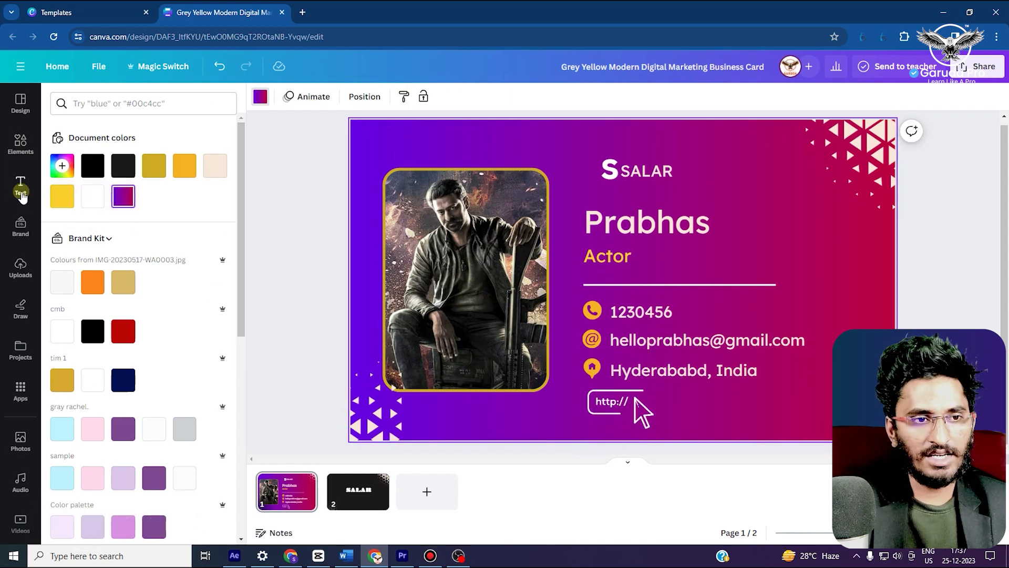
left_click(21, 192)
left_click(132, 294)
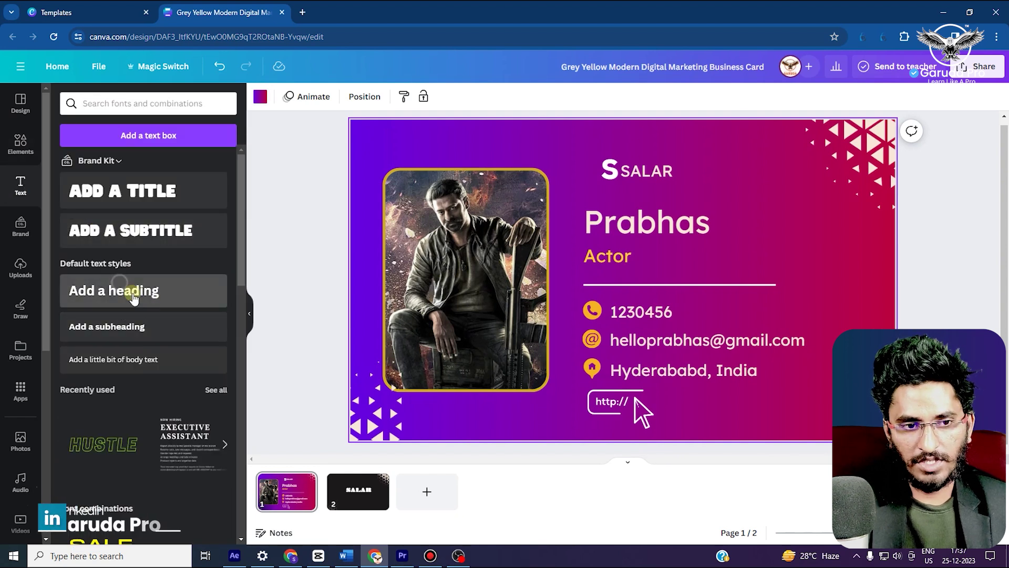
type("WWW")
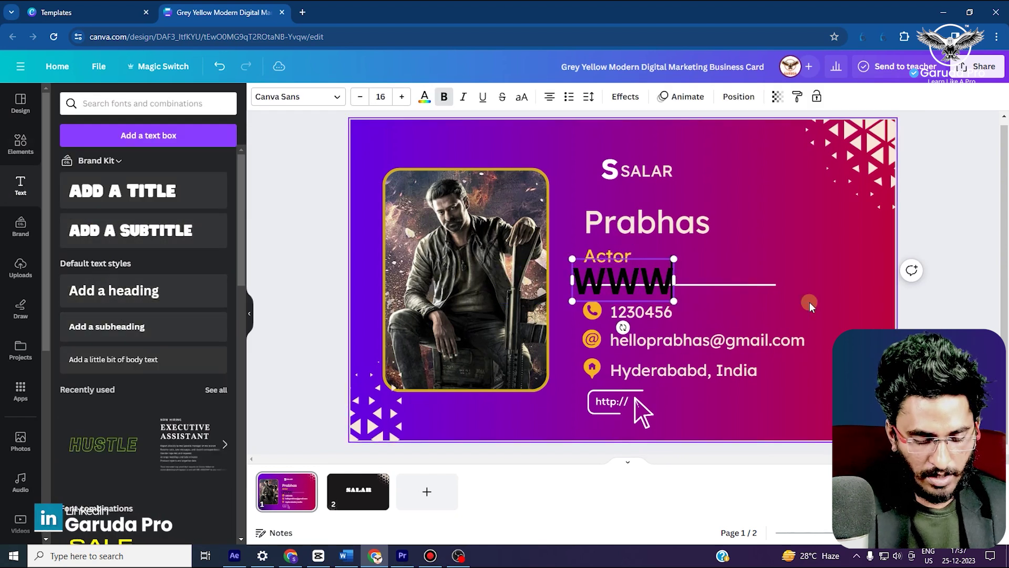
type(".SALAR.COM")
key("ctrl+a")
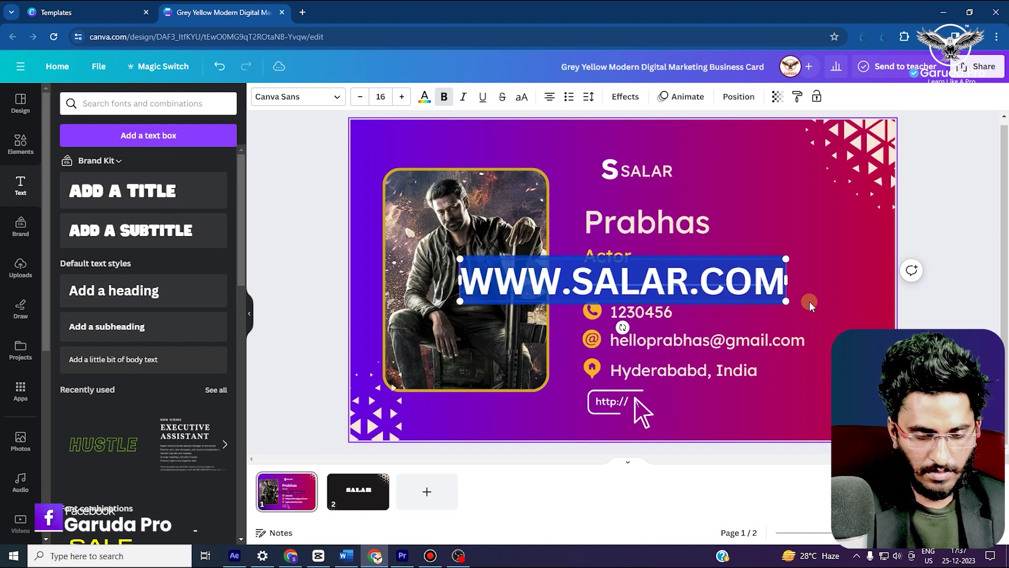
left_click(360, 100)
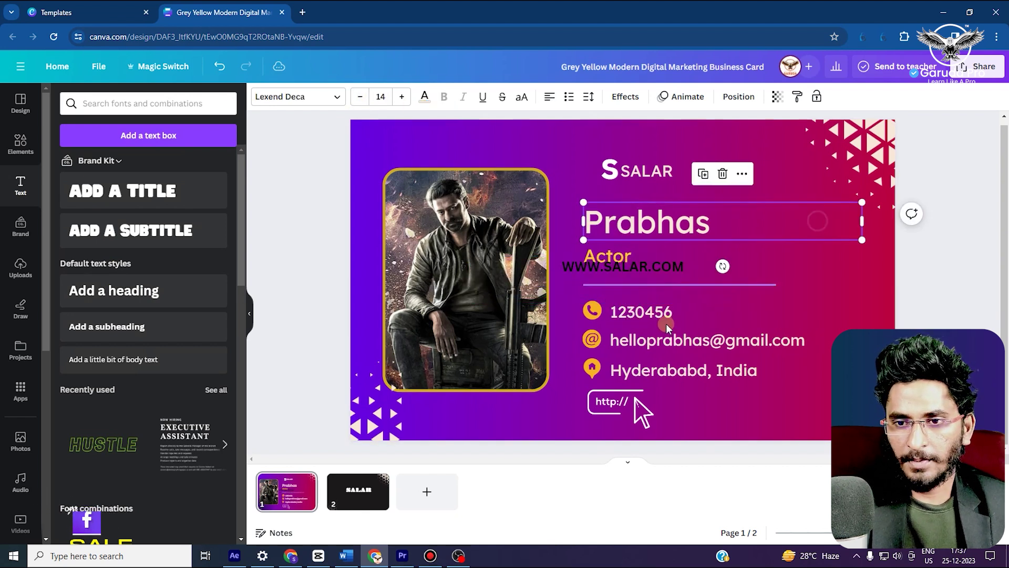
left_click_drag(648, 264, 743, 394)
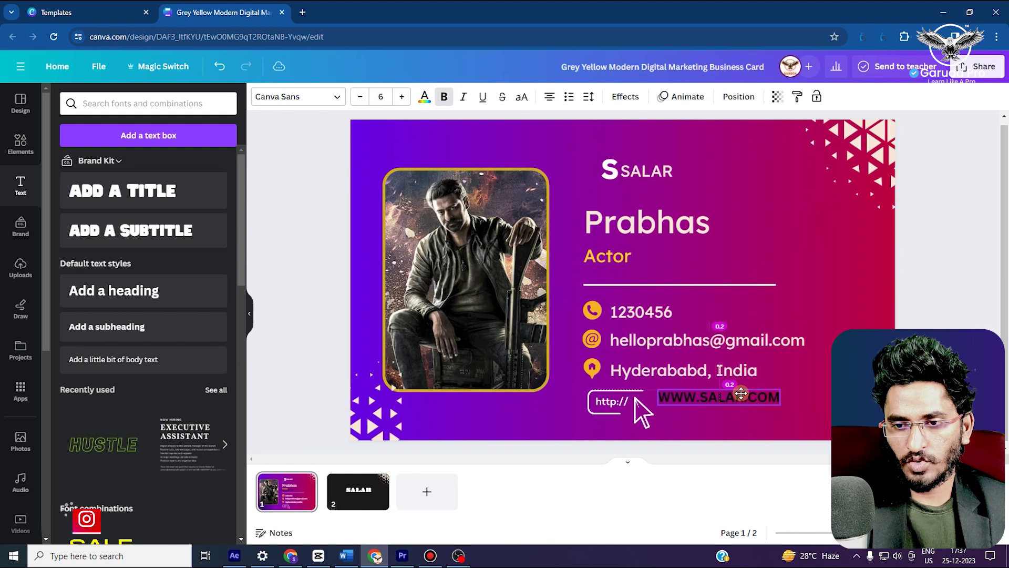
left_click(425, 98)
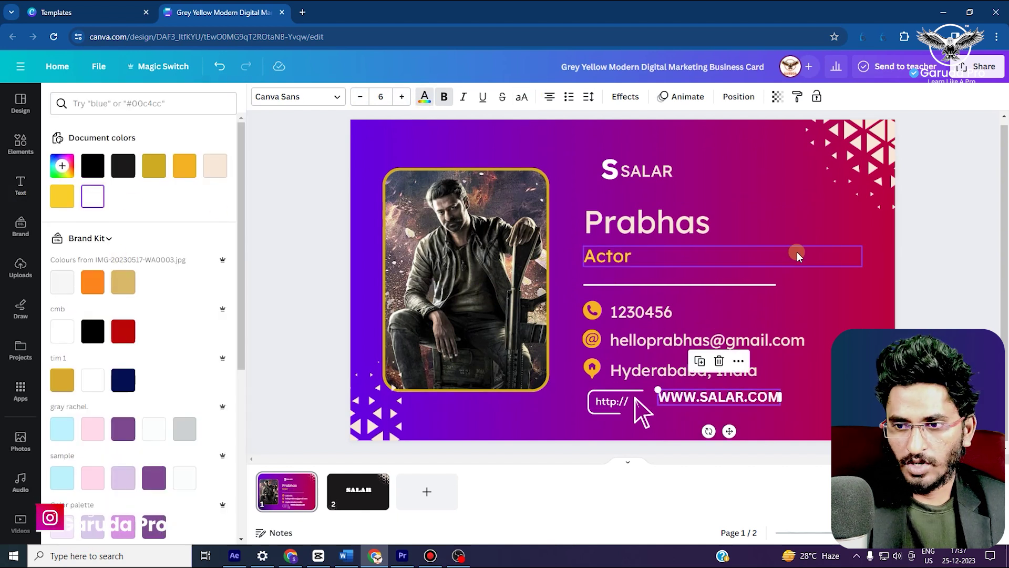
left_click(730, 231)
left_click(738, 399)
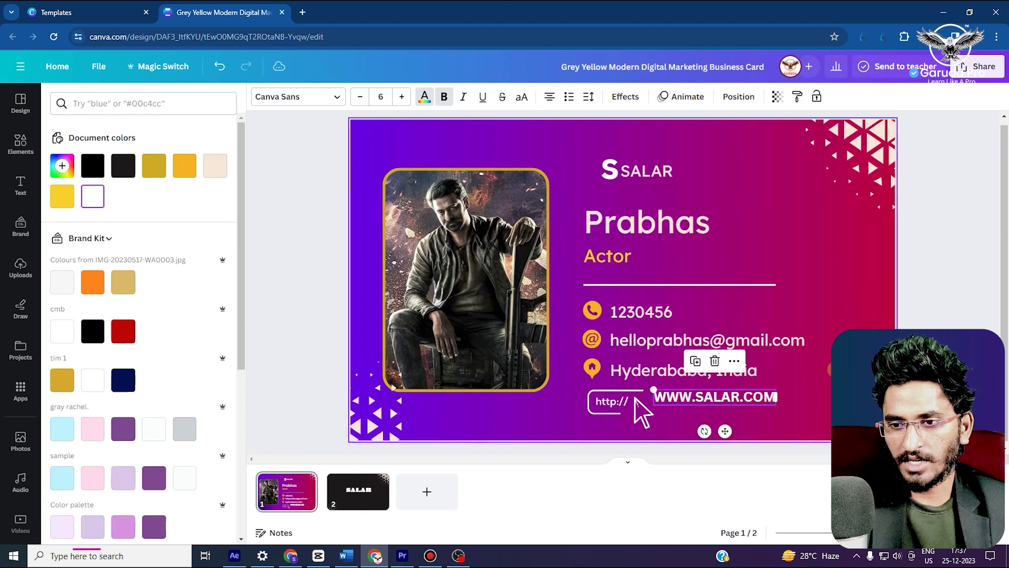
left_click(754, 398)
triple_click(755, 398)
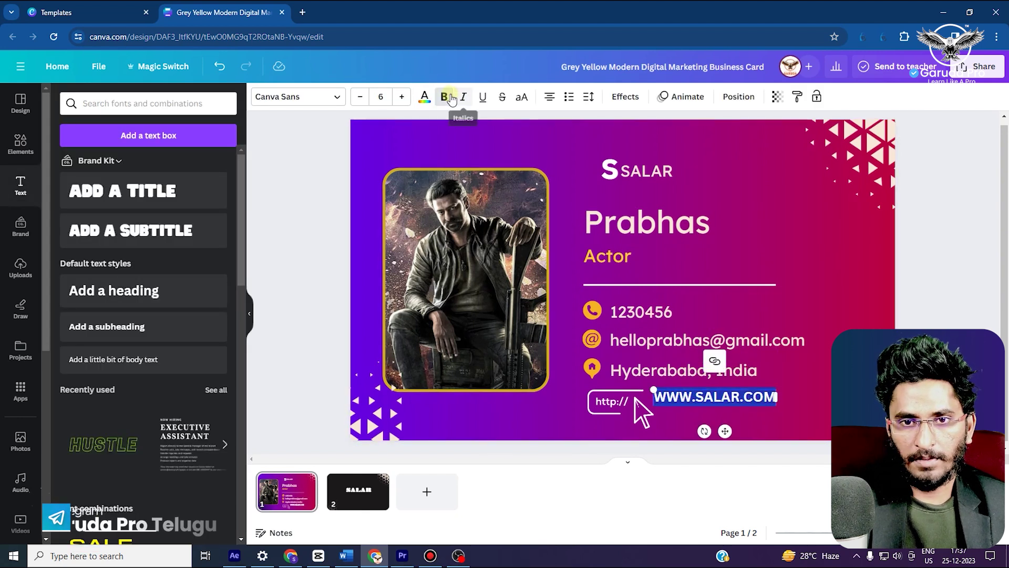
left_click(847, 212)
left_click(857, 294)
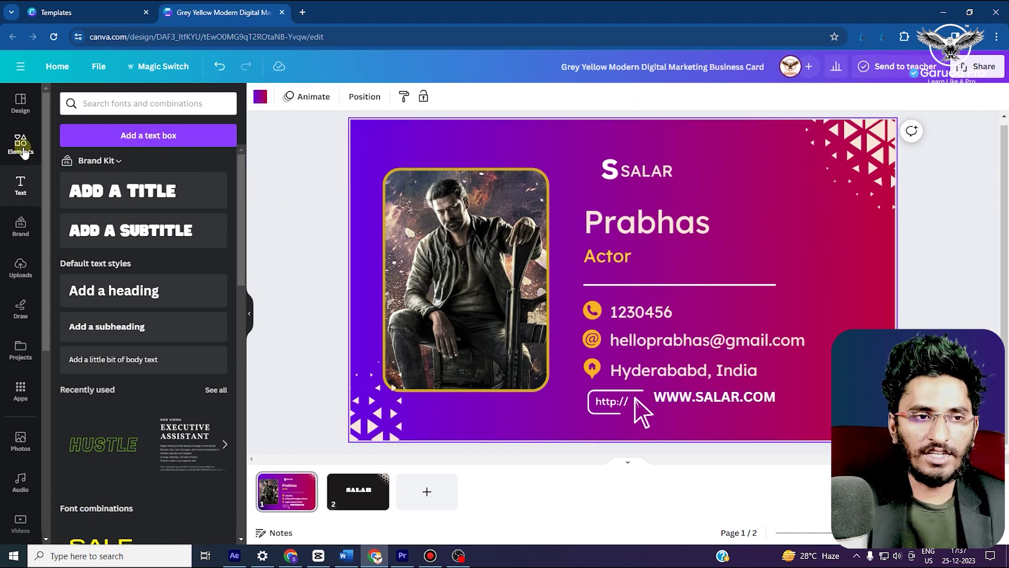
left_click(20, 143)
Search the elements for borders as 'BOARFD', then clear the misspelled search text
left_click(144, 102)
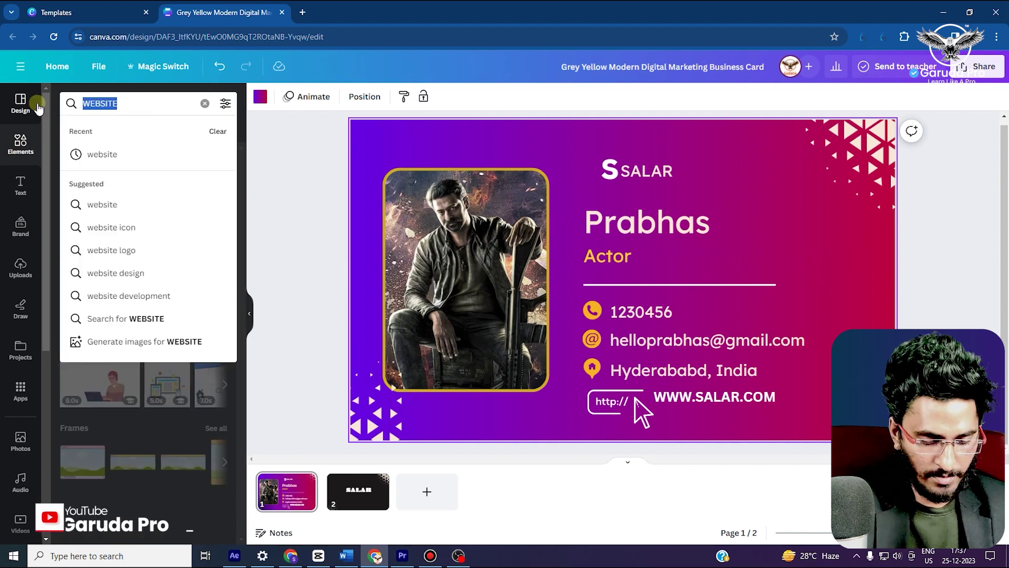
type("BOS")
key("BackSpace")
key("BackSpace")
key("BackSpace")
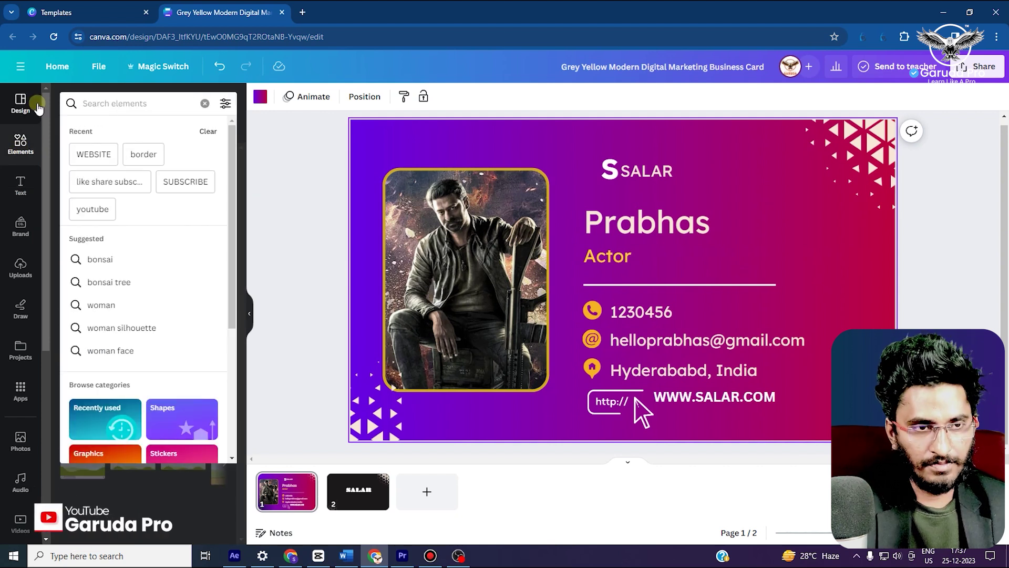
type("BOARFD")
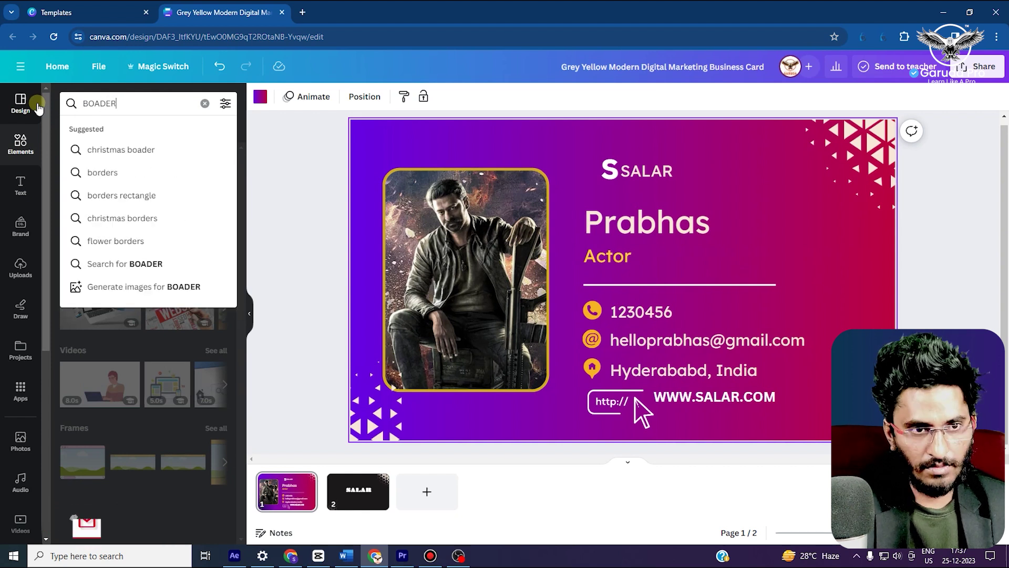
key("Return")
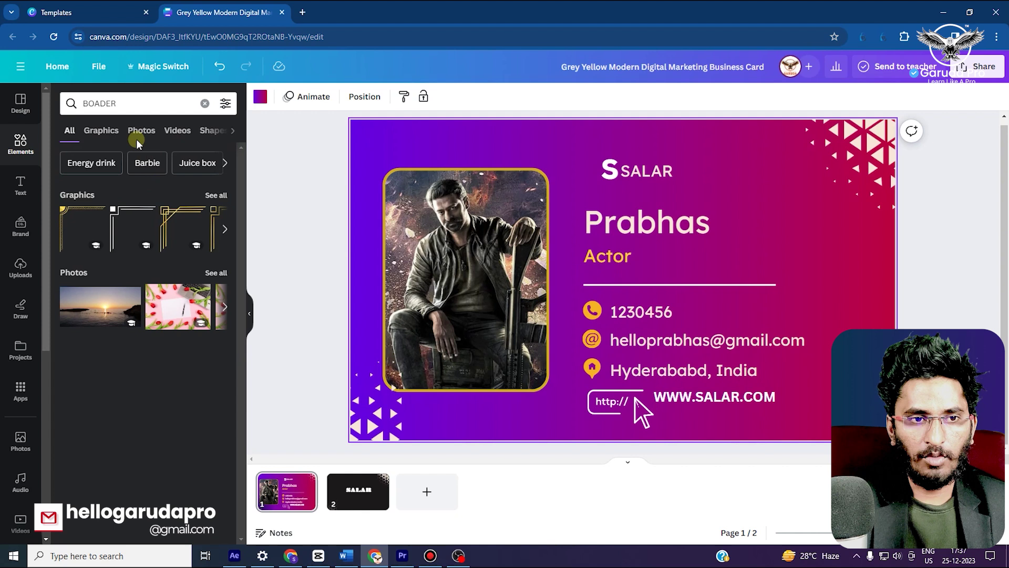
left_click(105, 103)
key("ctrl+a")
key("BackSpace")
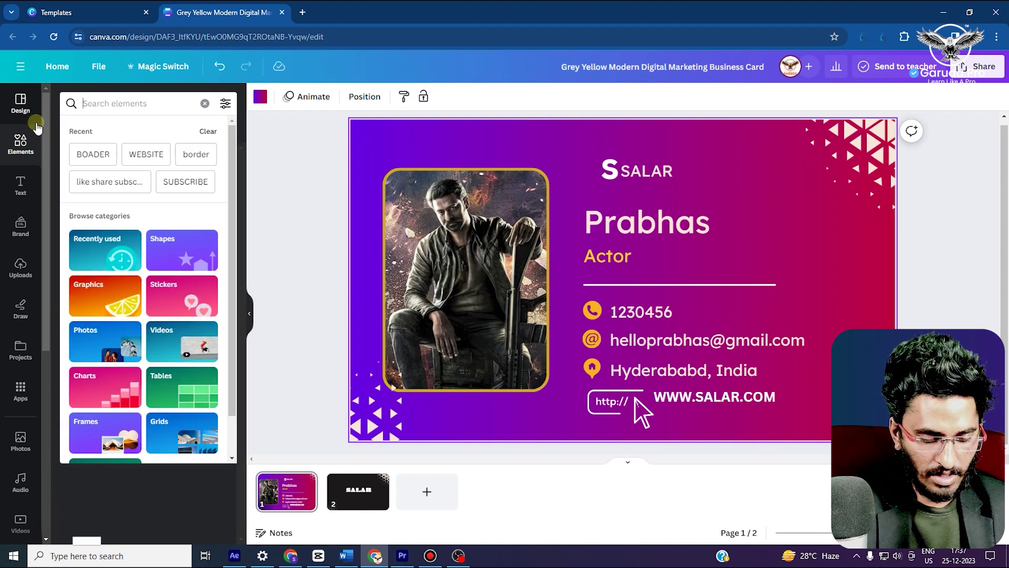
Add a plain Rectangle from a 'RECT' search and stretch it over the whole card
type("RECT")
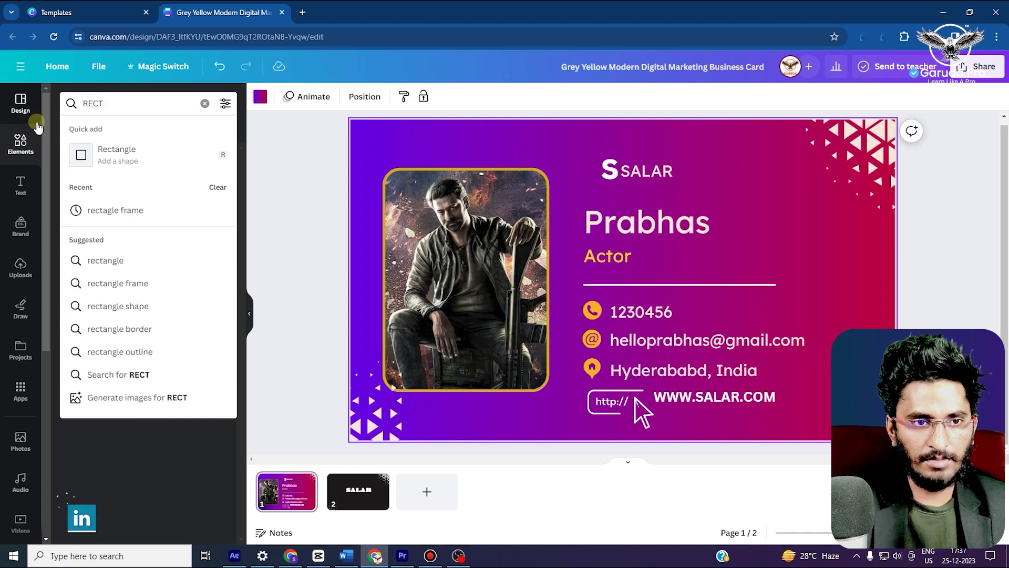
left_click(117, 150)
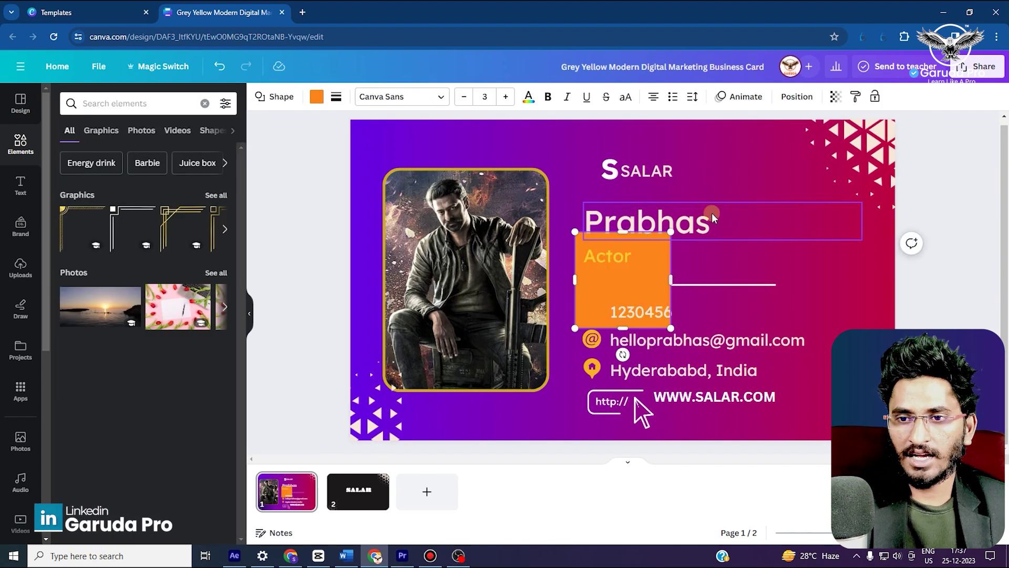
left_click_drag(578, 281, 345, 176)
left_click_drag(451, 174, 890, 176)
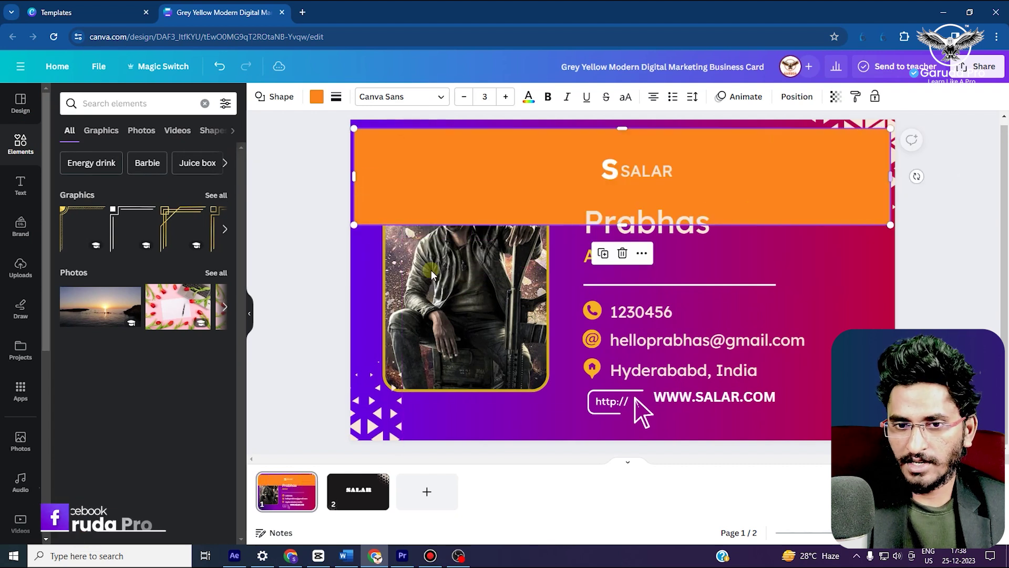
left_click_drag(622, 225, 659, 428)
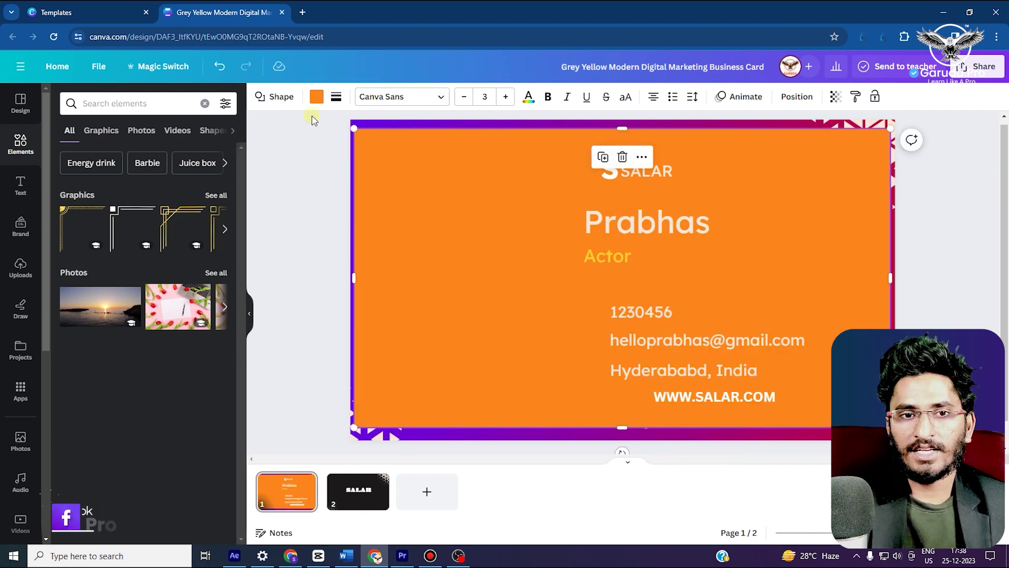
Give the rectangle a transparent fill and a white solid border of weight 5
left_click(315, 97)
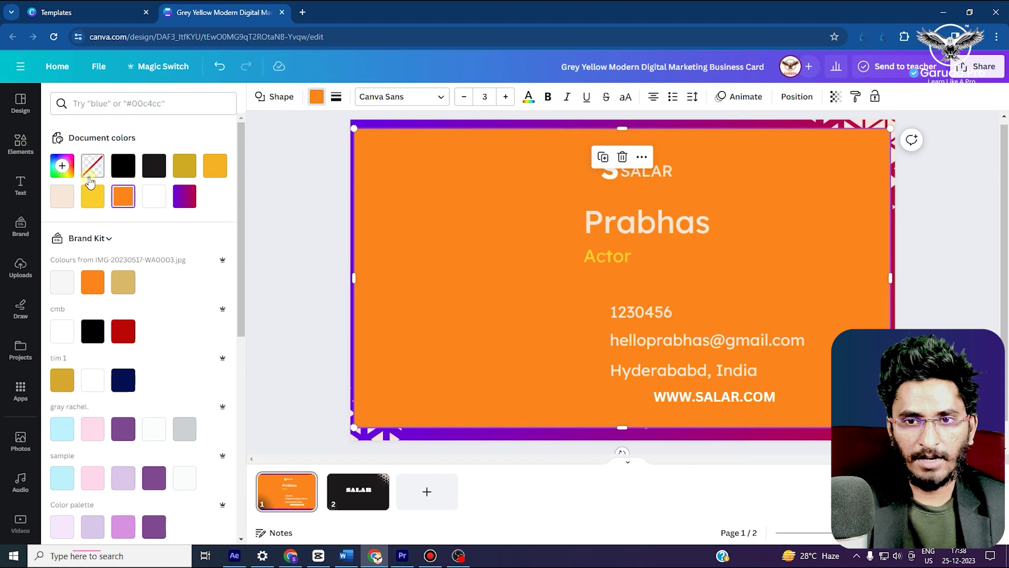
left_click(91, 176)
left_click(337, 99)
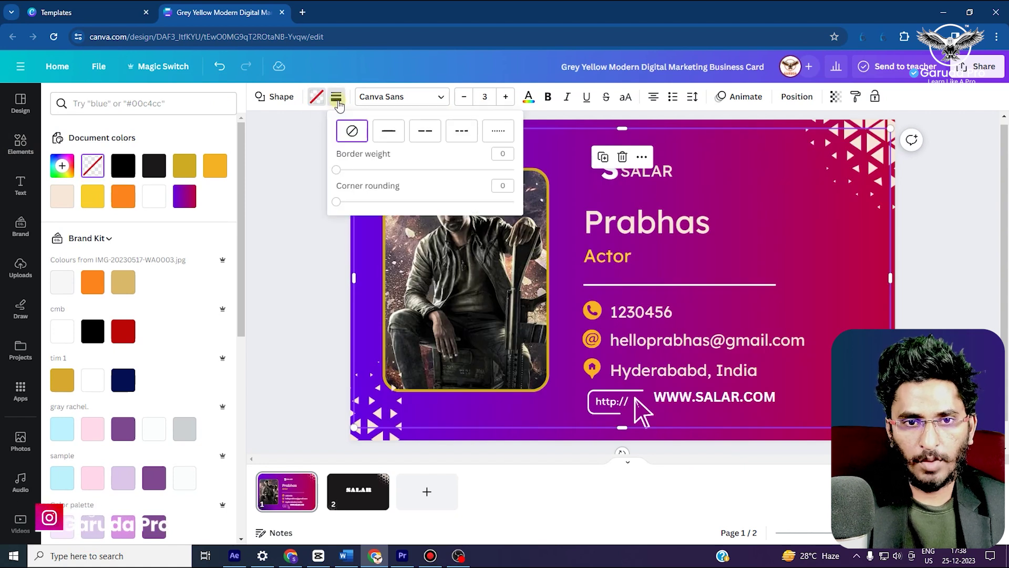
left_click(313, 103)
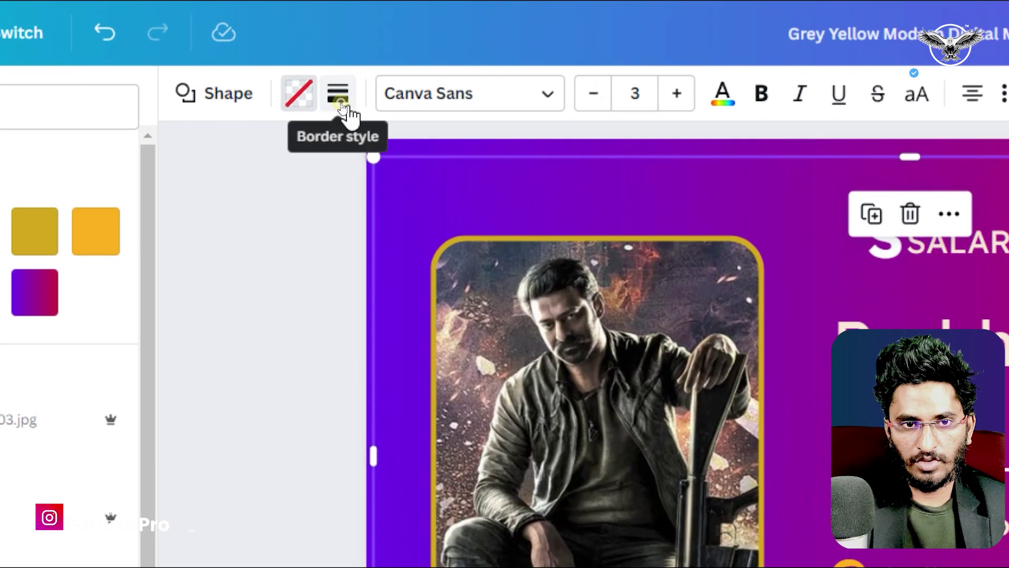
left_click(341, 101)
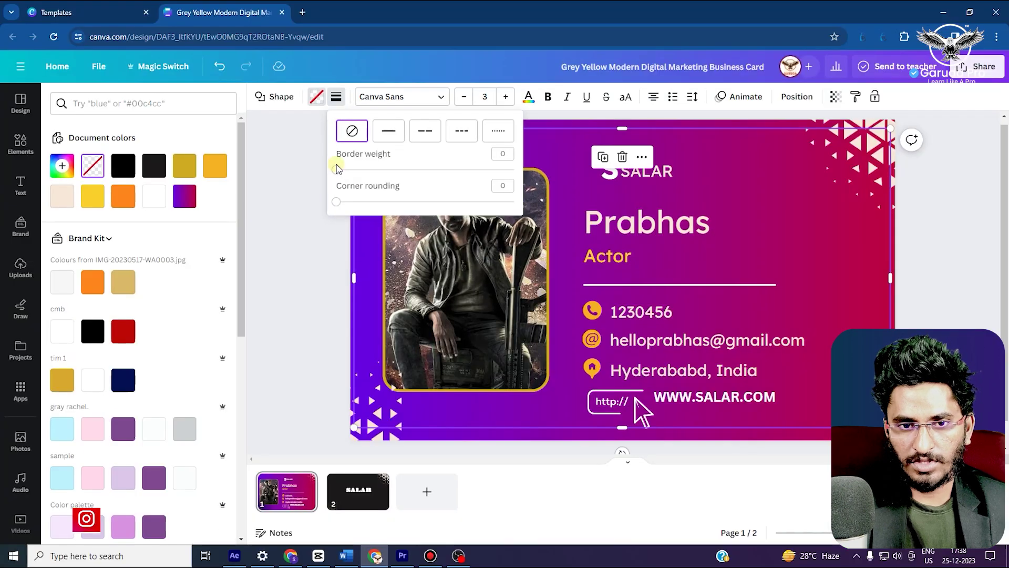
left_click_drag(338, 173, 379, 210)
left_click(339, 100)
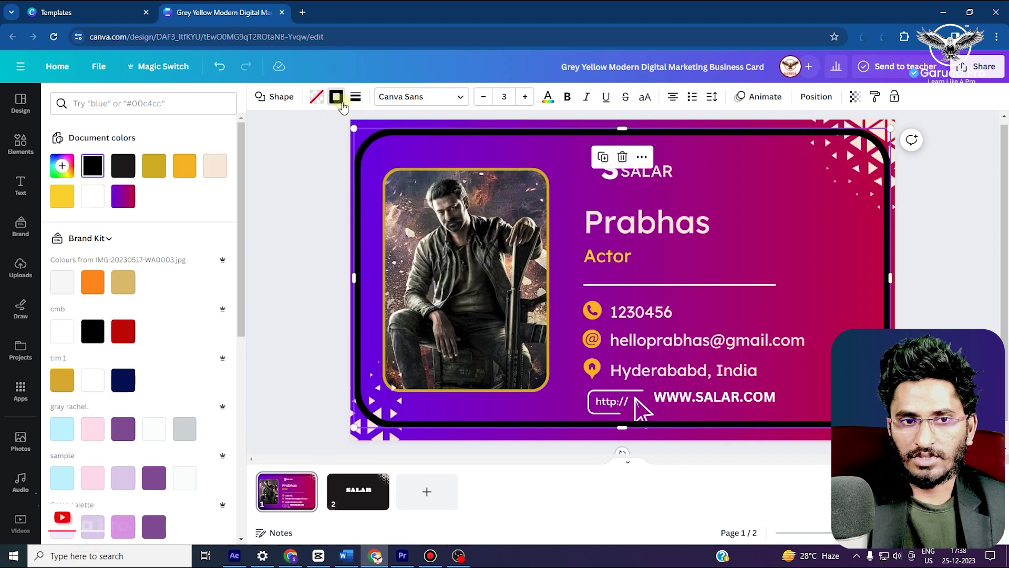
left_click(93, 197)
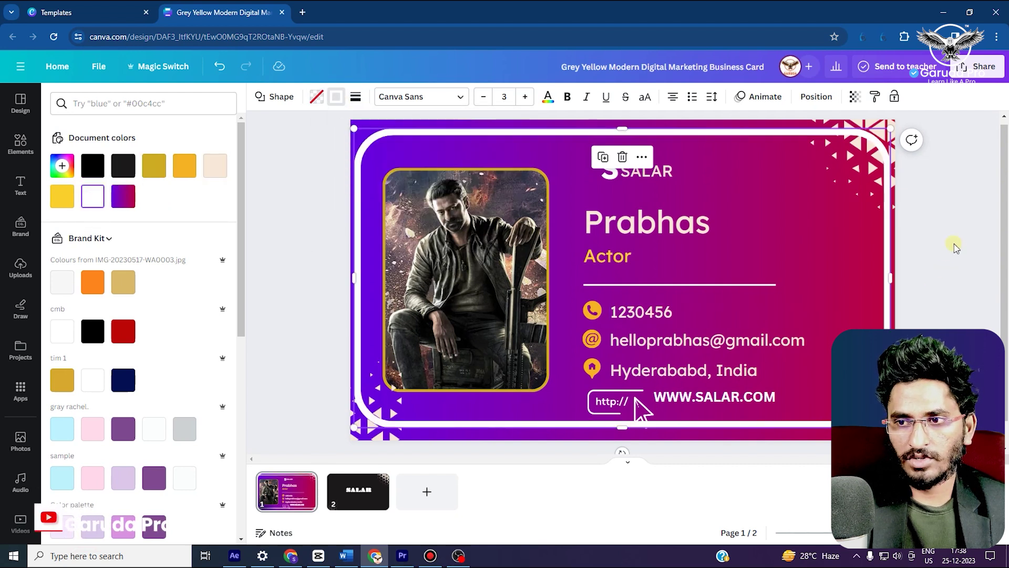
Move the triangle pattern graphic down onto the card's right side
left_click(956, 247)
left_click_drag(889, 125, 825, 229)
left_click(654, 408)
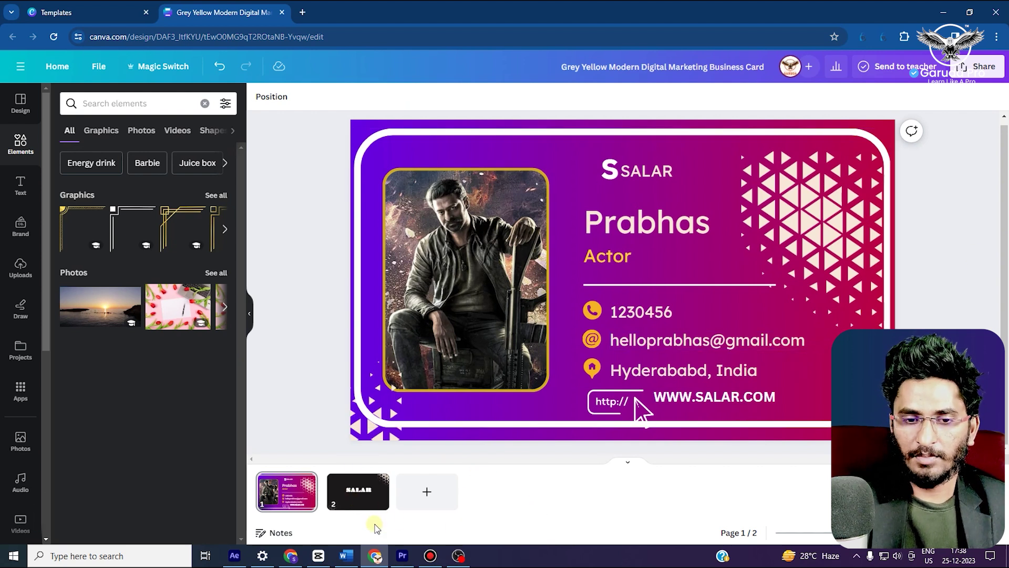
Paste the white rounded frame onto the back page, then return to the front card
left_click(358, 502)
left_click(309, 490)
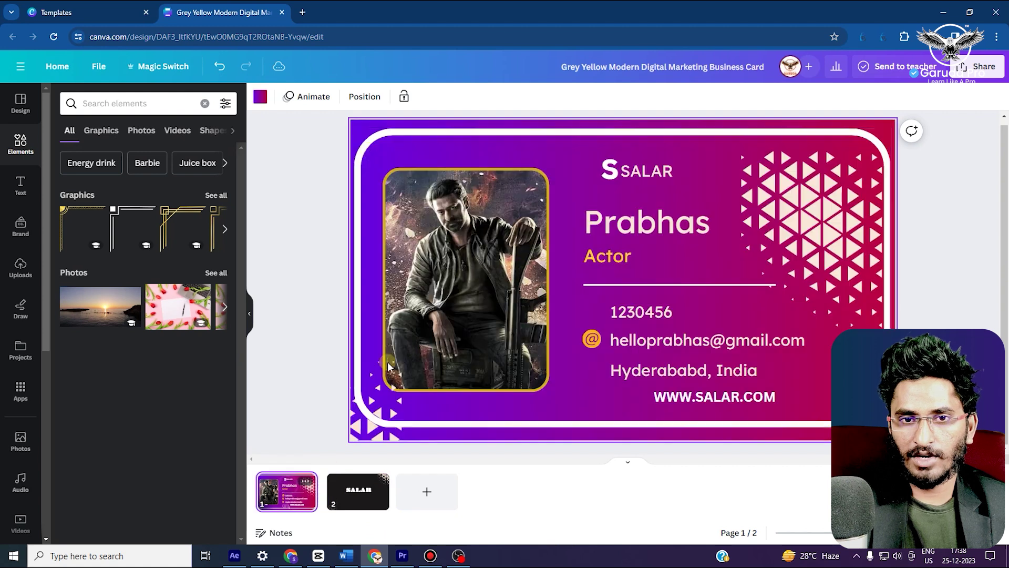
left_click(361, 159)
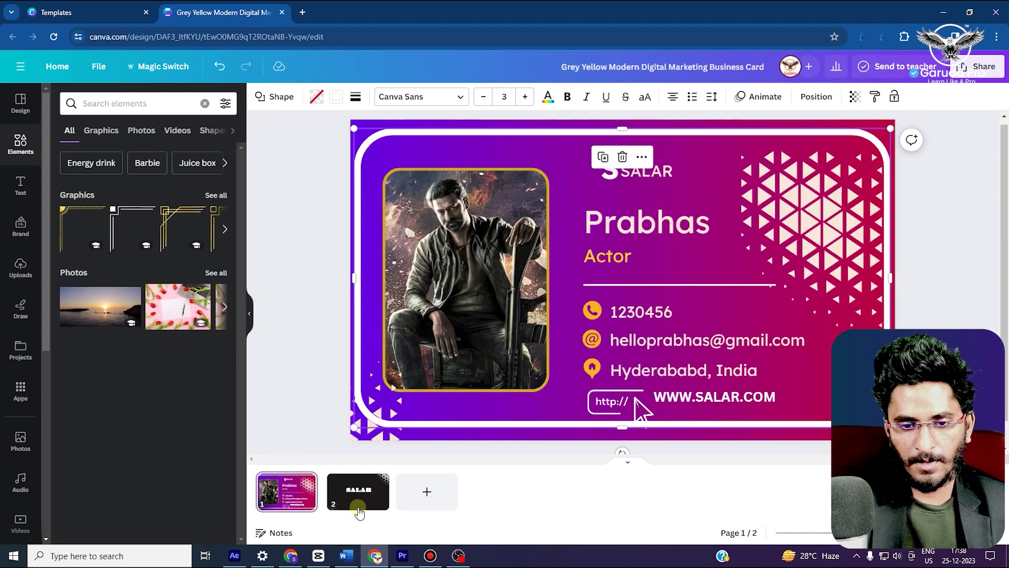
left_click(358, 506)
key("ctrl+v")
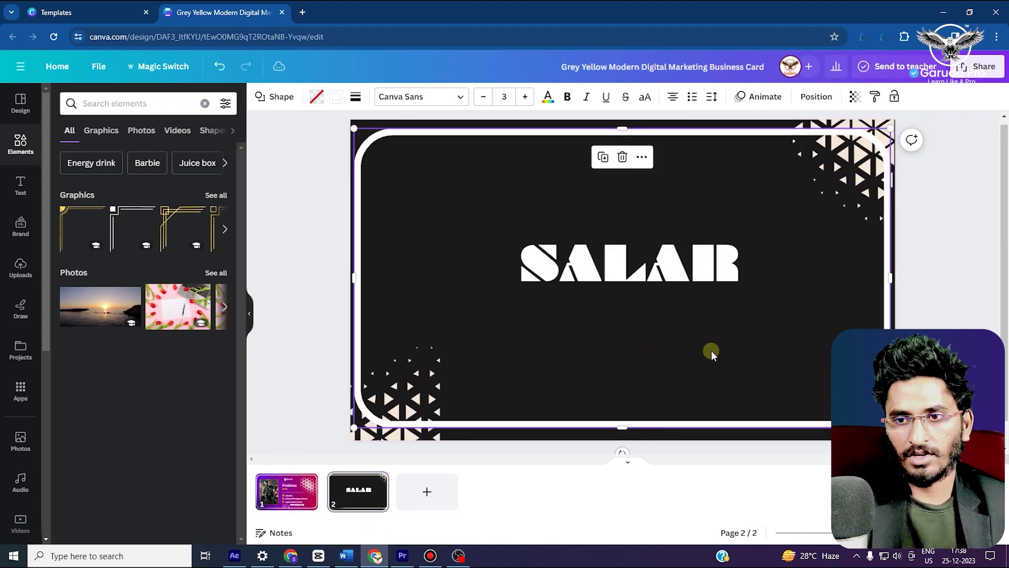
left_click(272, 504)
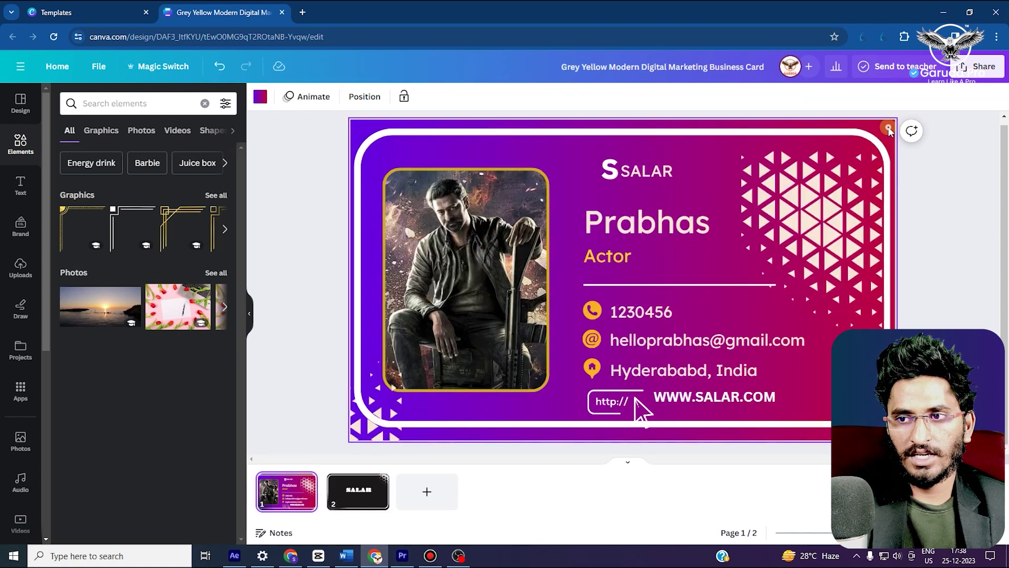
Read the front background gradient's purple code #6400E4, then switch to the back page
left_click(259, 106)
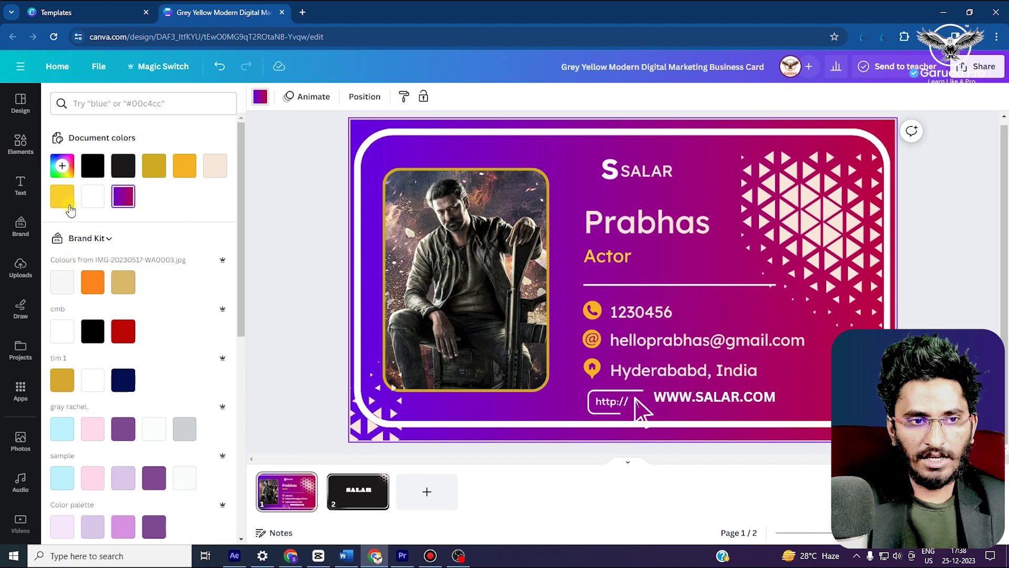
left_click(67, 175)
left_click(166, 210)
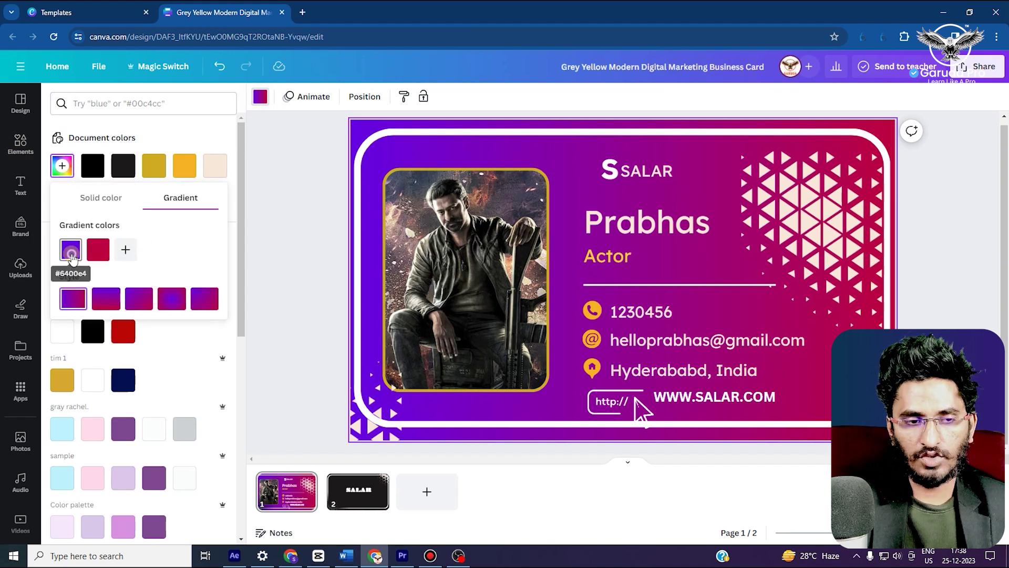
left_click(71, 251)
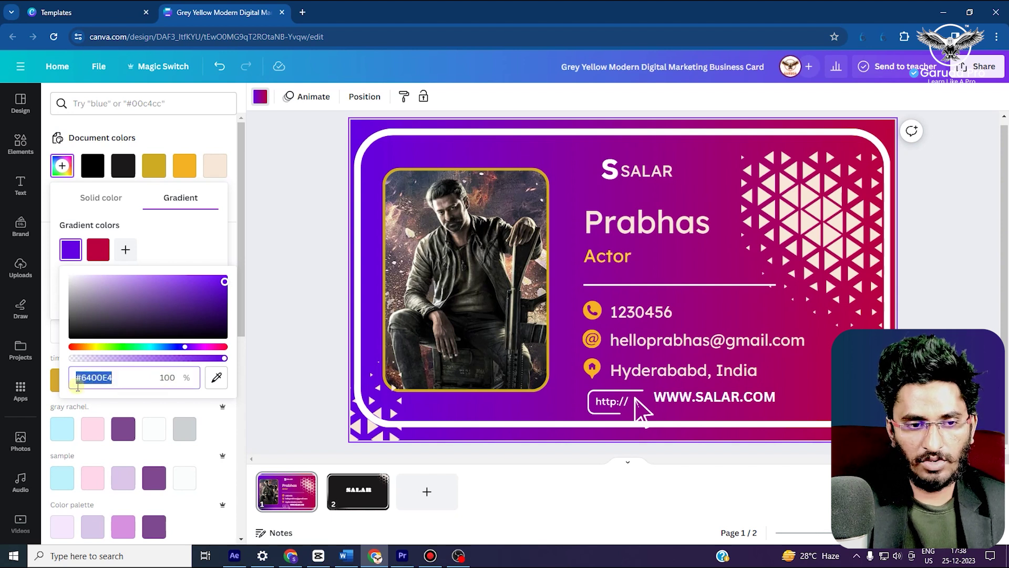
left_click(310, 187)
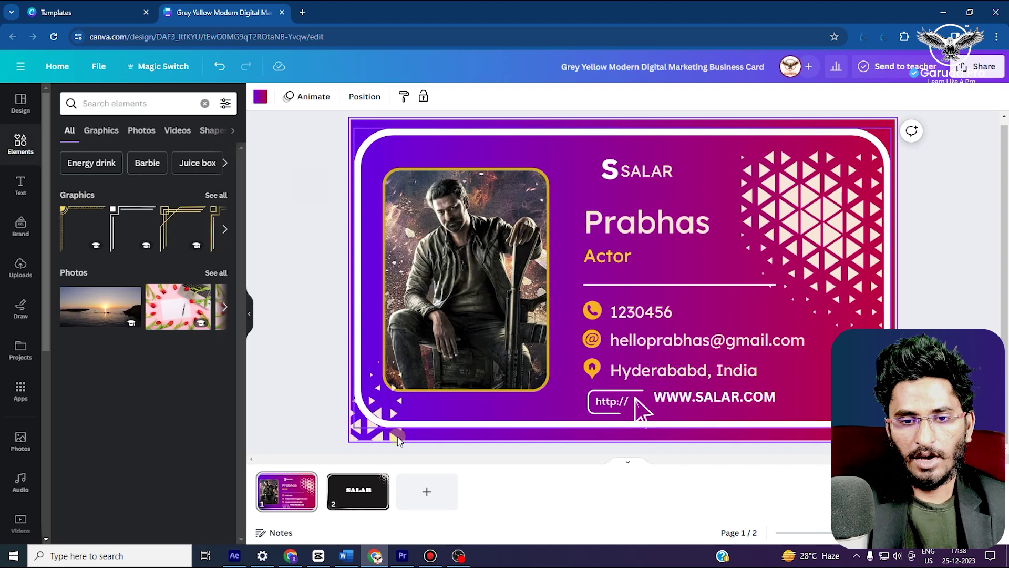
left_click(344, 502)
left_click(493, 170)
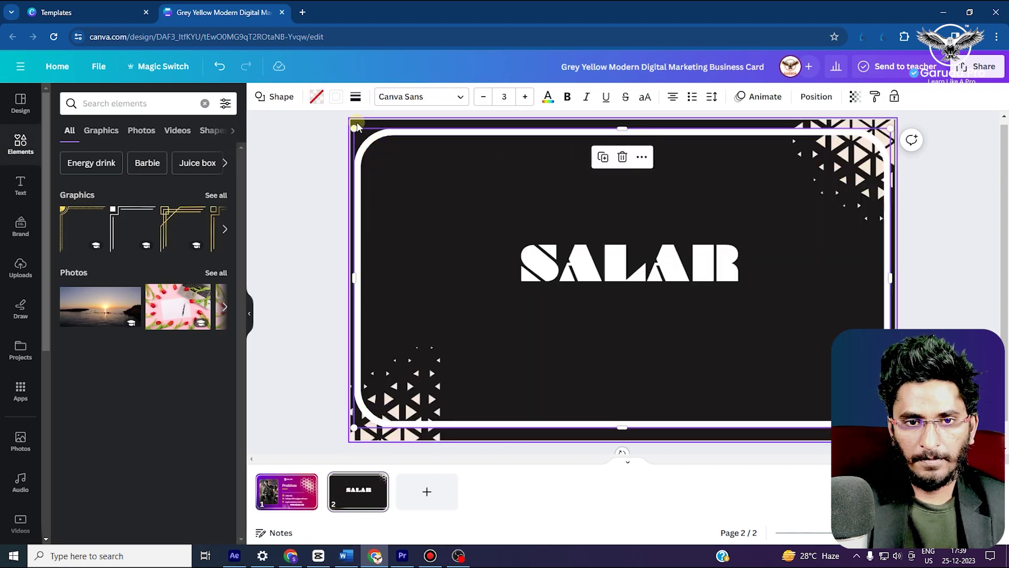
Turn the back page background into a gradient whose first colour is purple #6400E4
left_click(359, 122)
left_click(372, 176)
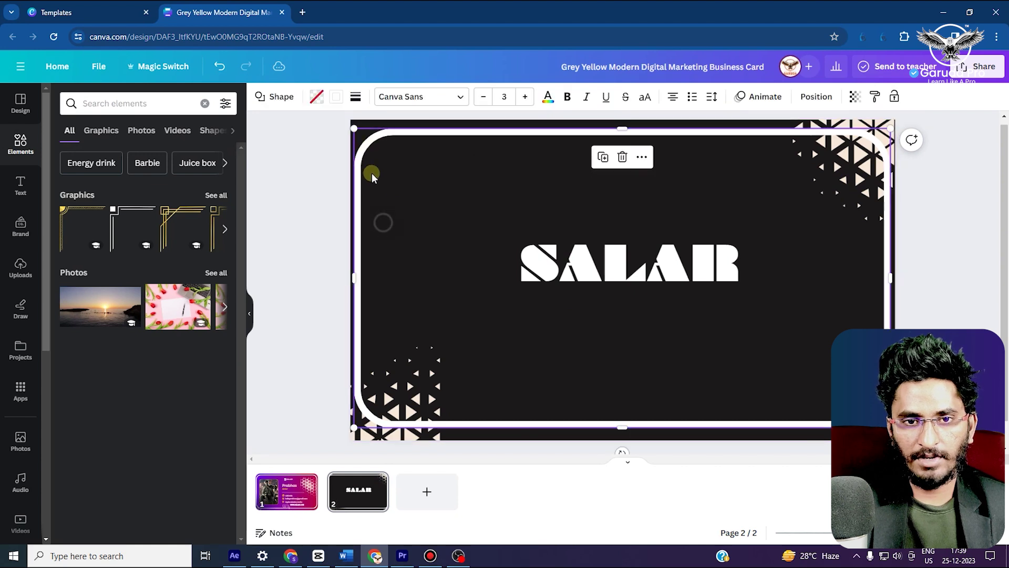
left_click(363, 122)
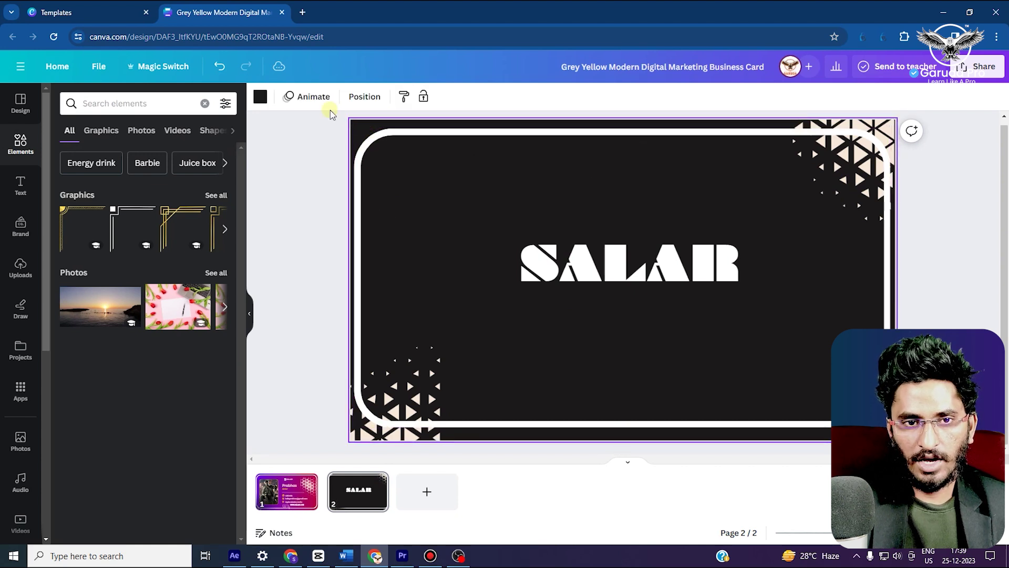
left_click(259, 98)
left_click(62, 166)
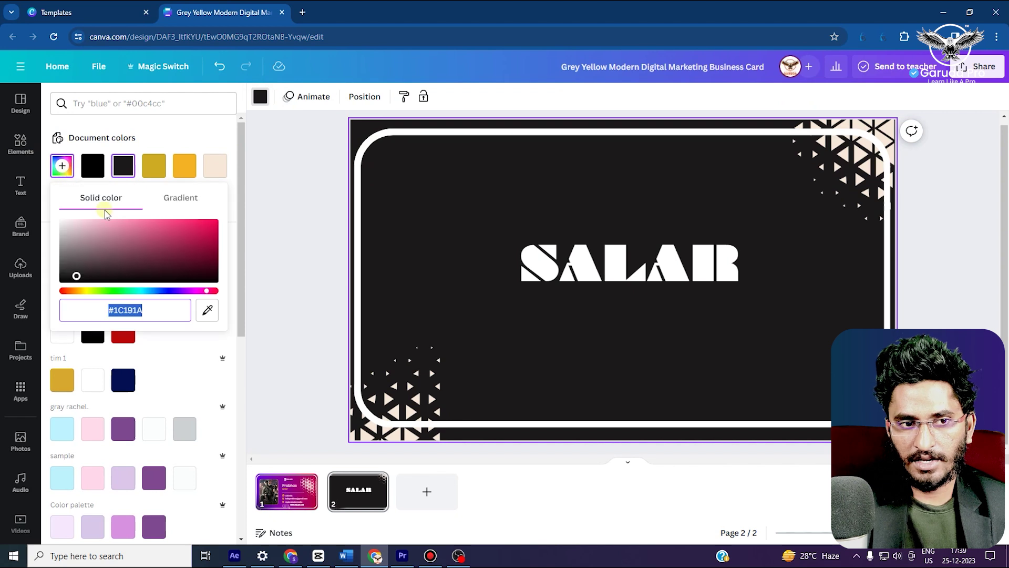
left_click(201, 209)
left_click(70, 250)
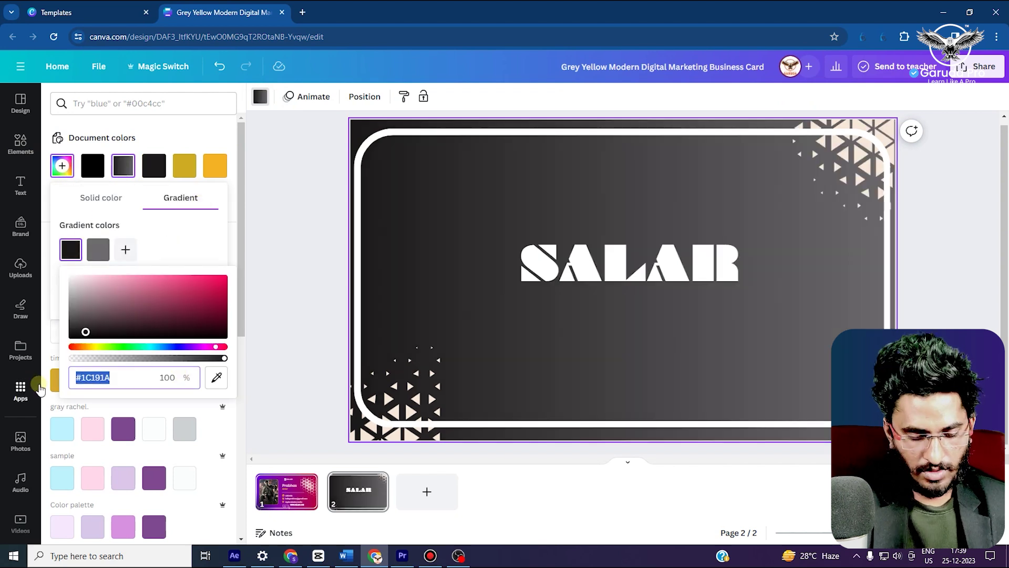
type("#")
type("6400E4")
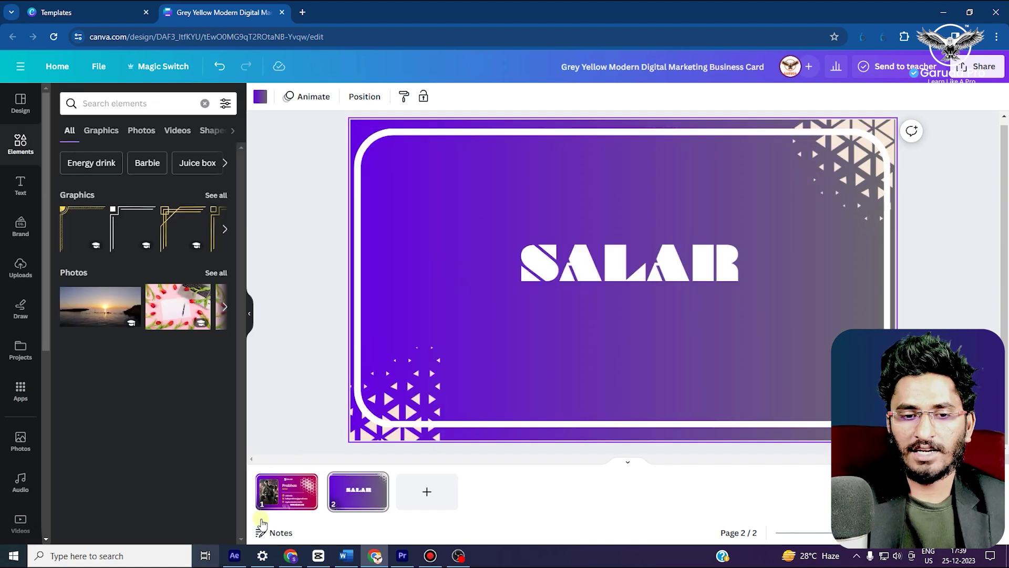
left_click(286, 491)
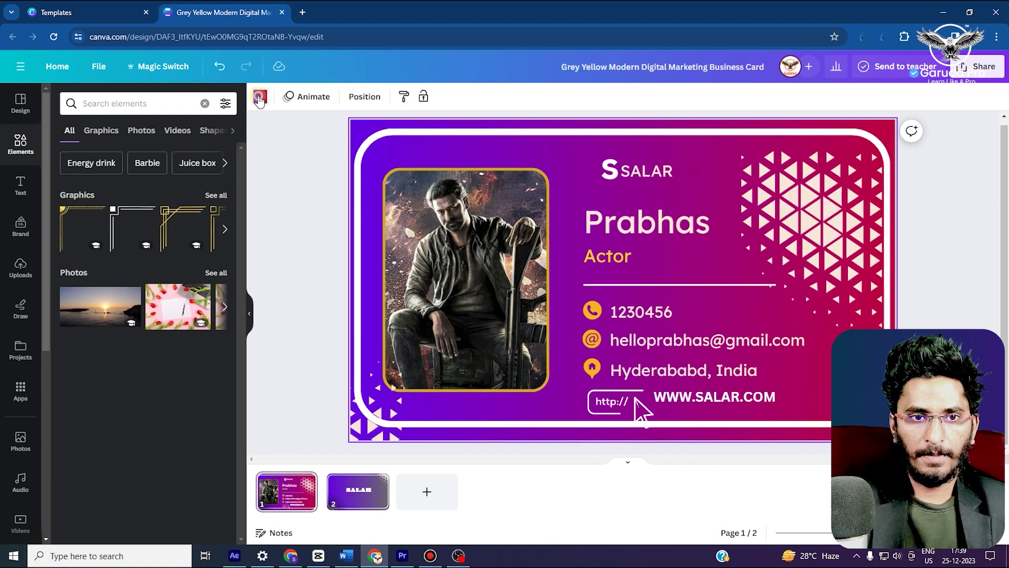
Look up the front gradient's crimson second colour #BB003E
left_click(259, 98)
left_click(62, 166)
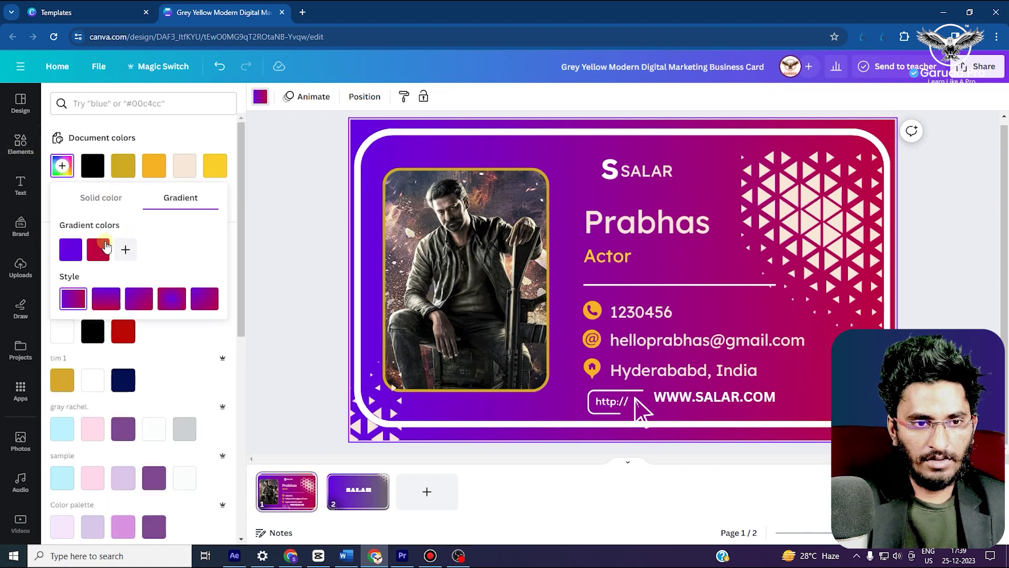
left_click(106, 248)
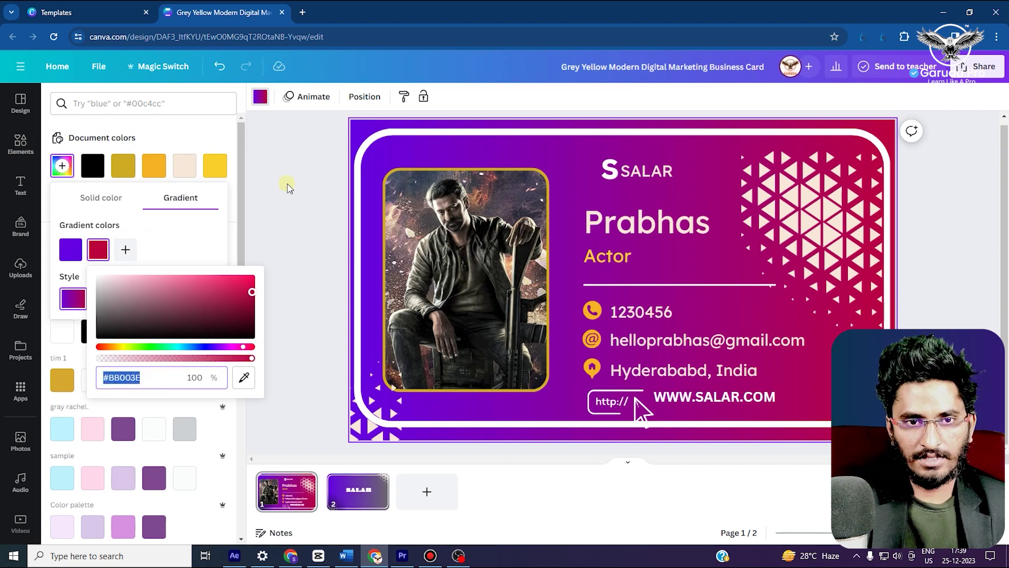
left_click(287, 188)
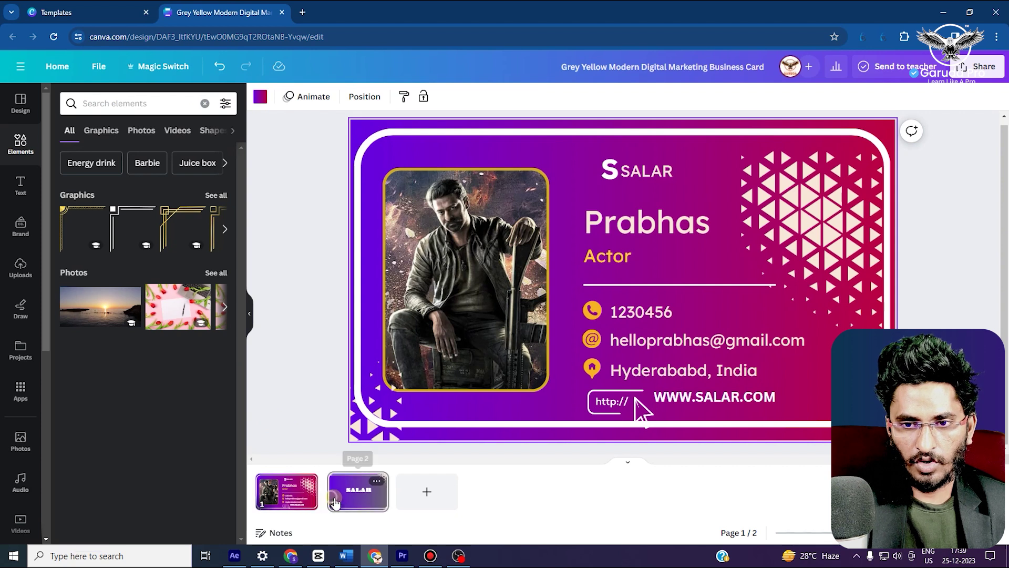
Change the back gradient's grey second colour to crimson #BB003E and return to the front
left_click(334, 502)
left_click(351, 143)
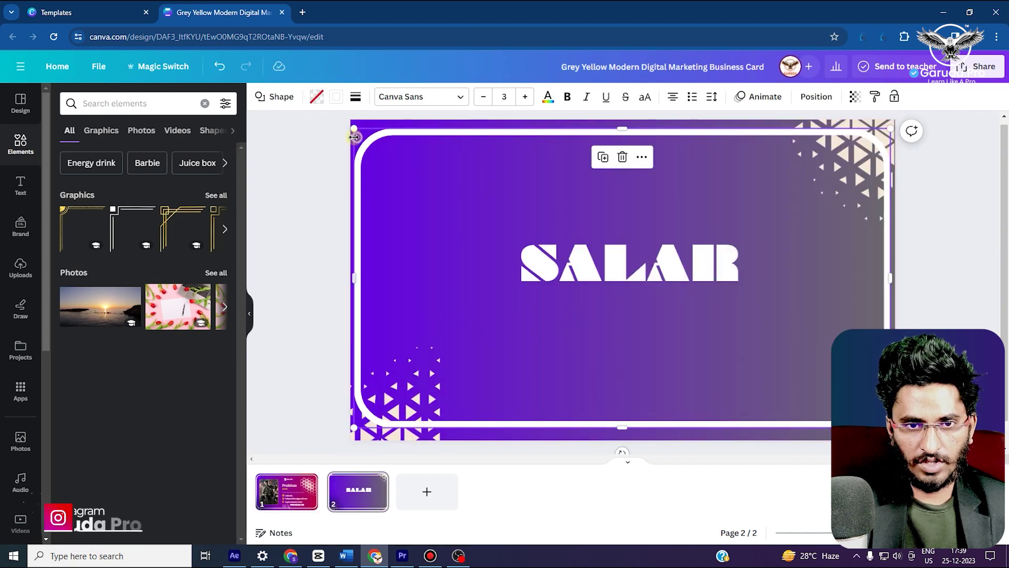
left_click(308, 118)
left_click(259, 98)
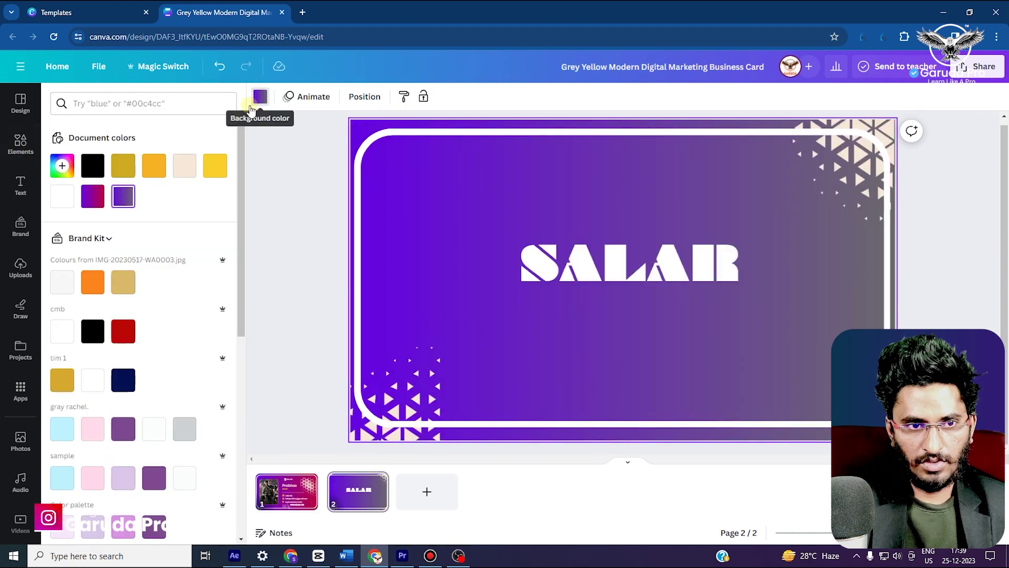
left_click(62, 165)
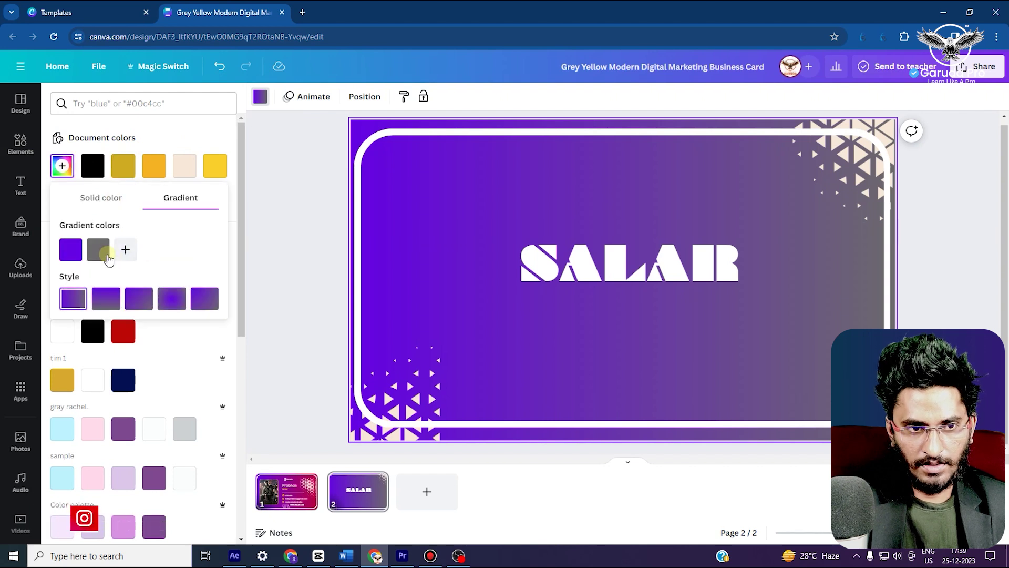
left_click(105, 250)
left_click(172, 377)
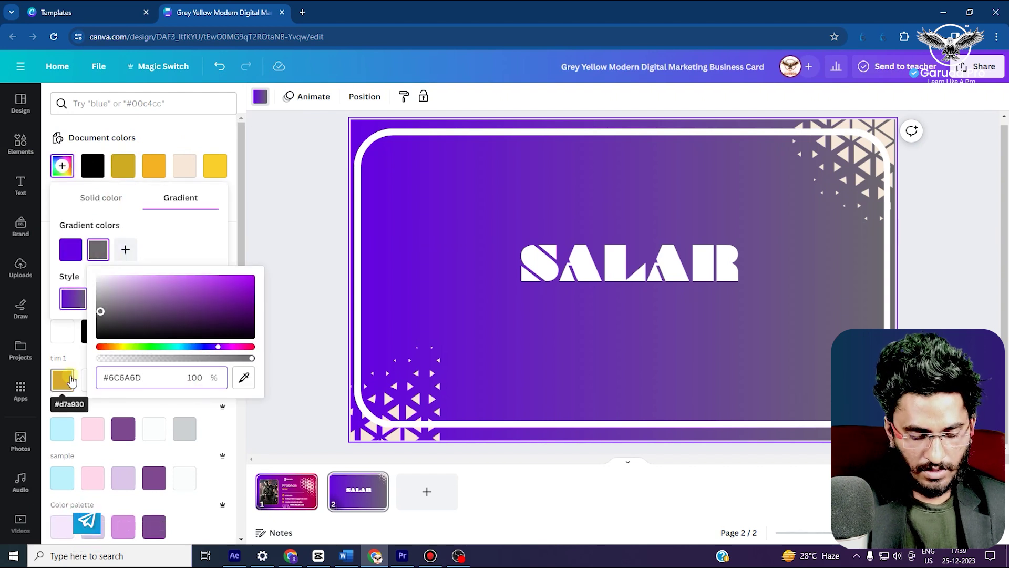
key("BackSpace")
key("ctrl+v")
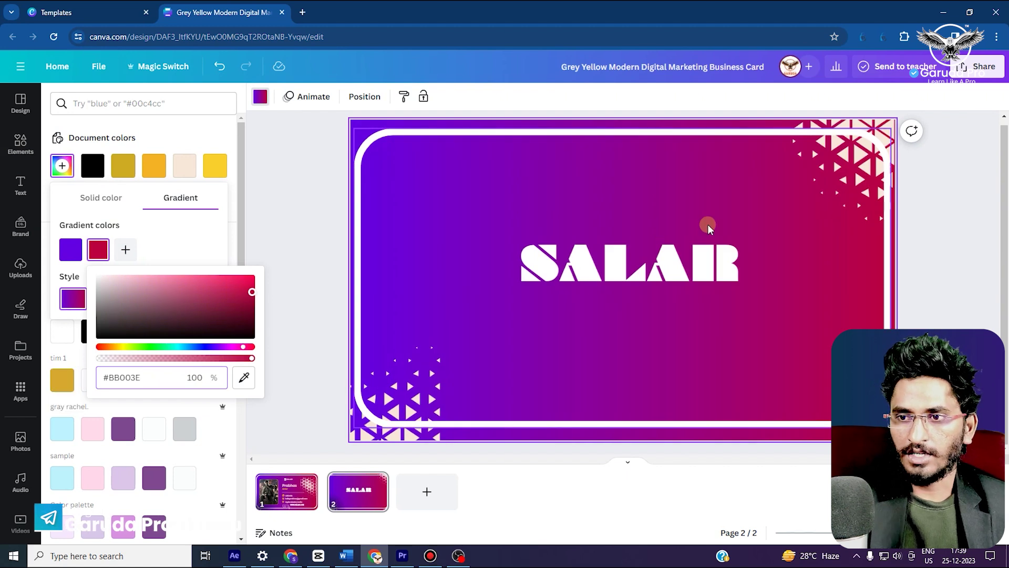
left_click(921, 192)
left_click(290, 494)
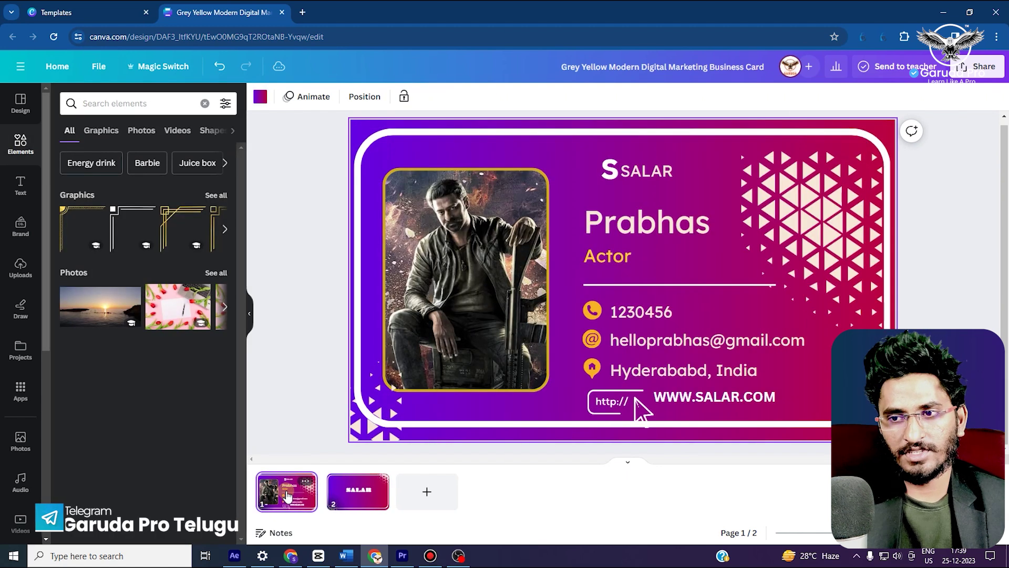
Move the name heading down so it sits just above the Actor title
left_click(657, 344)
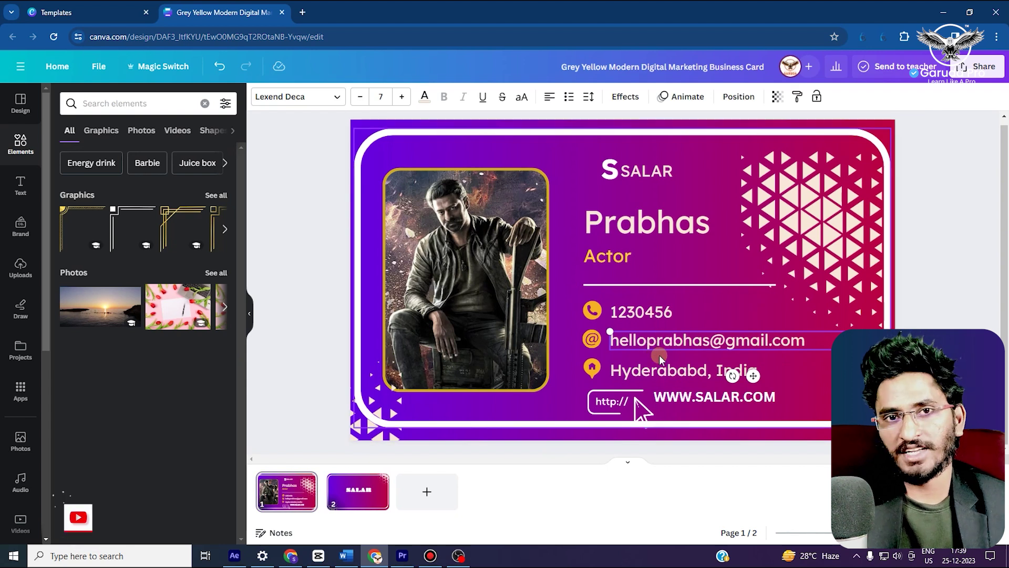
left_click(612, 256)
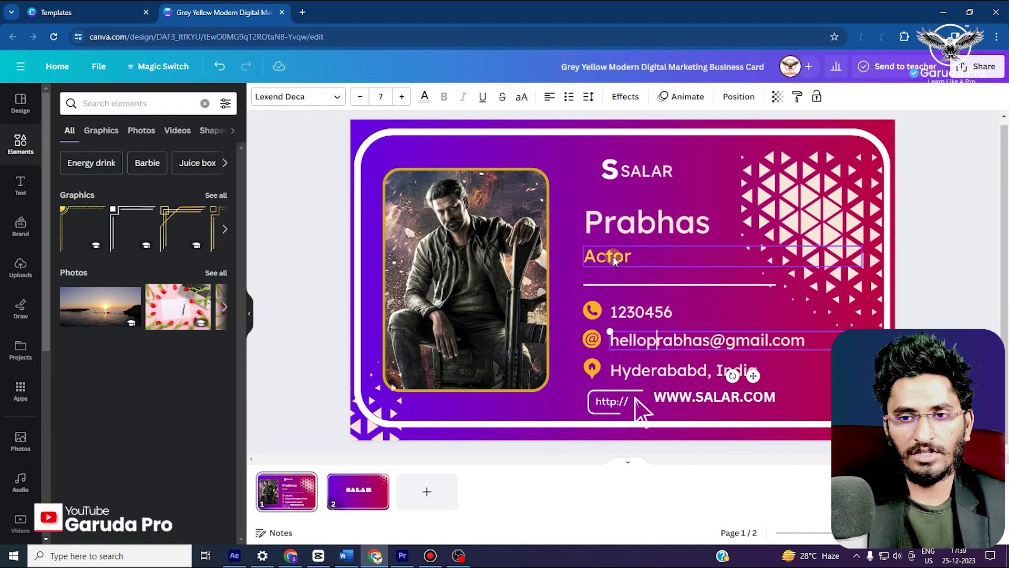
left_click_drag(619, 226, 619, 239)
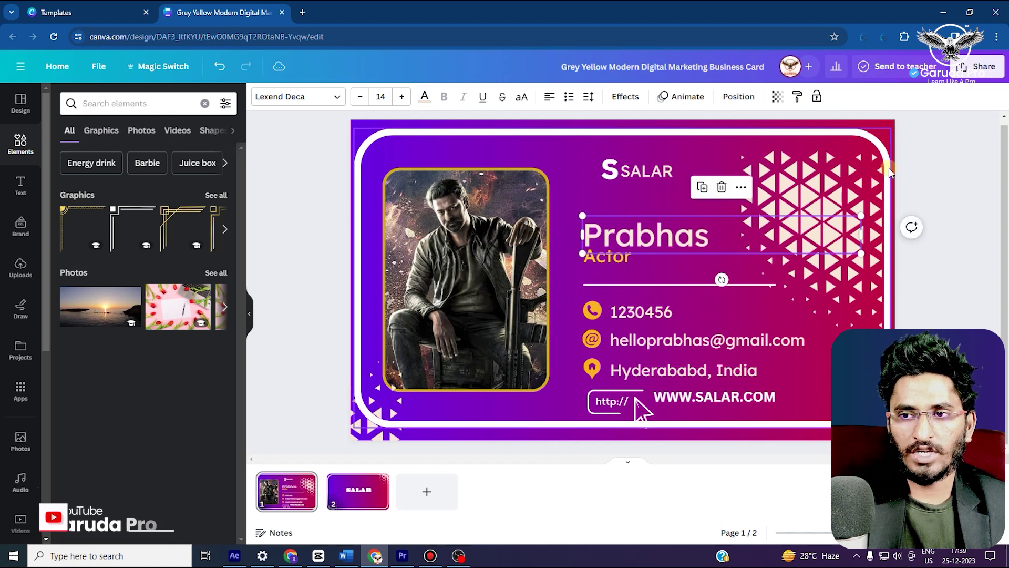
left_click(938, 168)
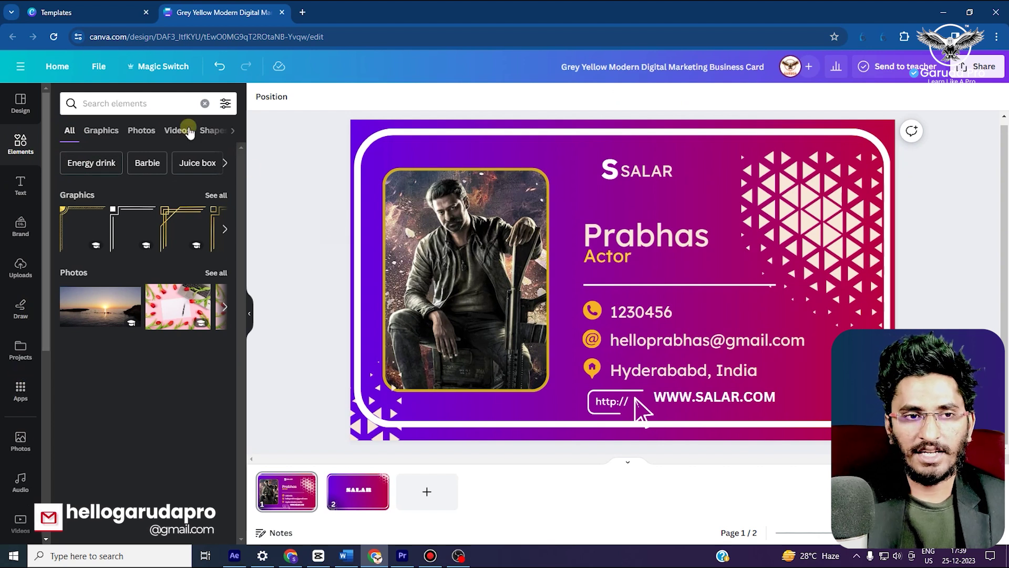
Browse Graphics and Text, then bring up the business card templates in Design
left_click(101, 131)
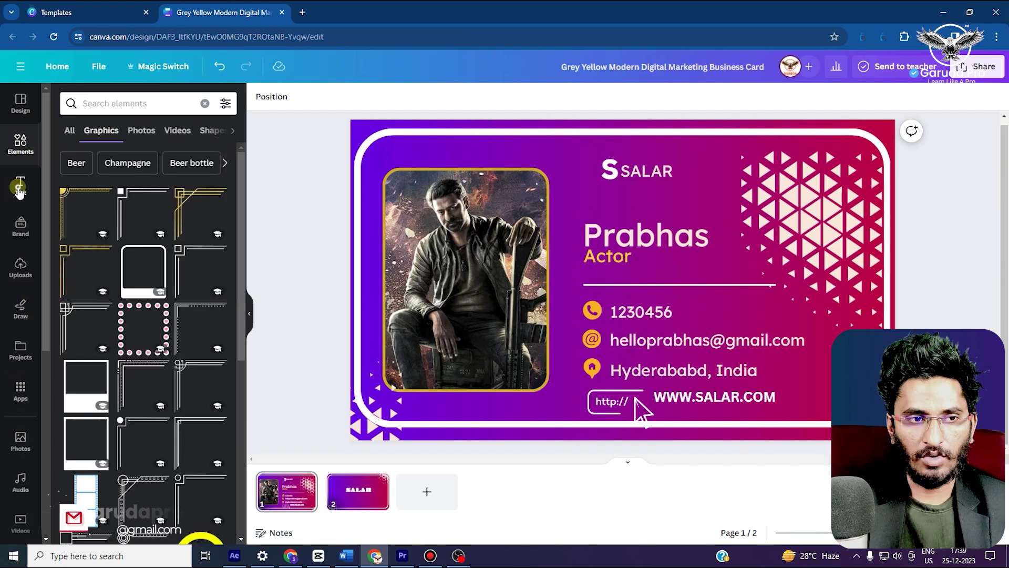
left_click(19, 188)
left_click(19, 102)
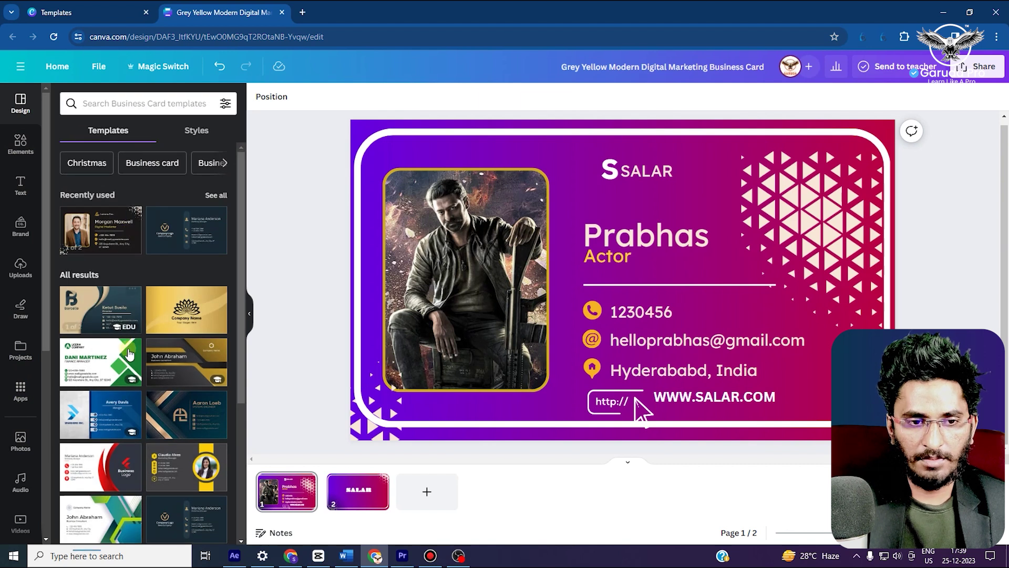
Add a third page and apply the Black Gold Creative Modern card front to it
scroll(193, 318, "down", 5)
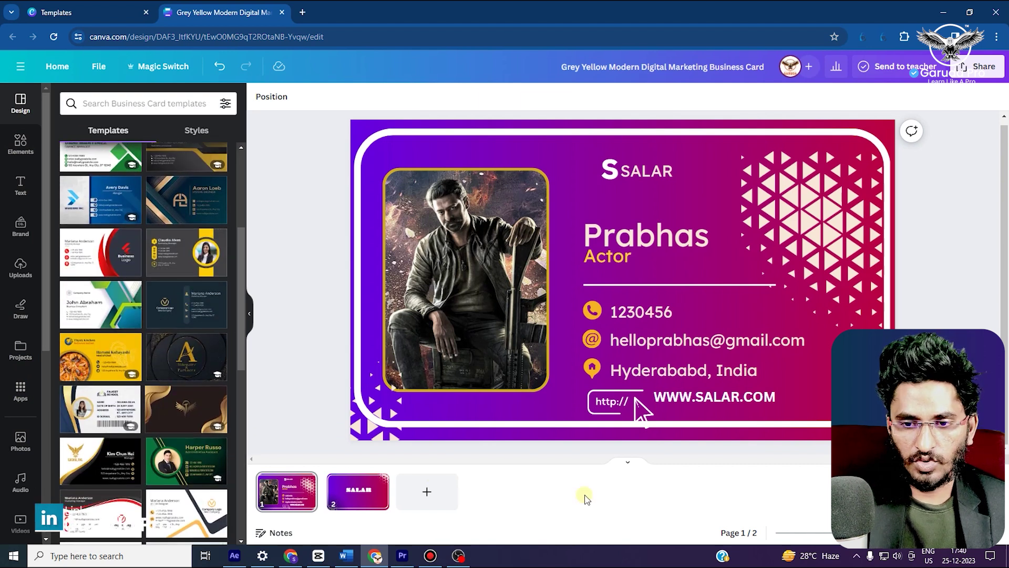
left_click(447, 500)
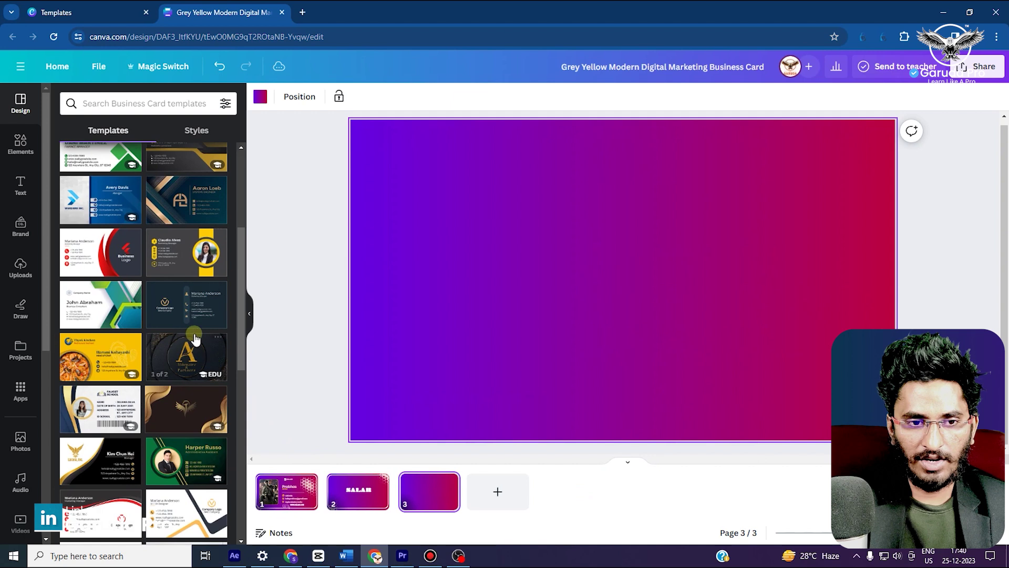
left_click(576, 202)
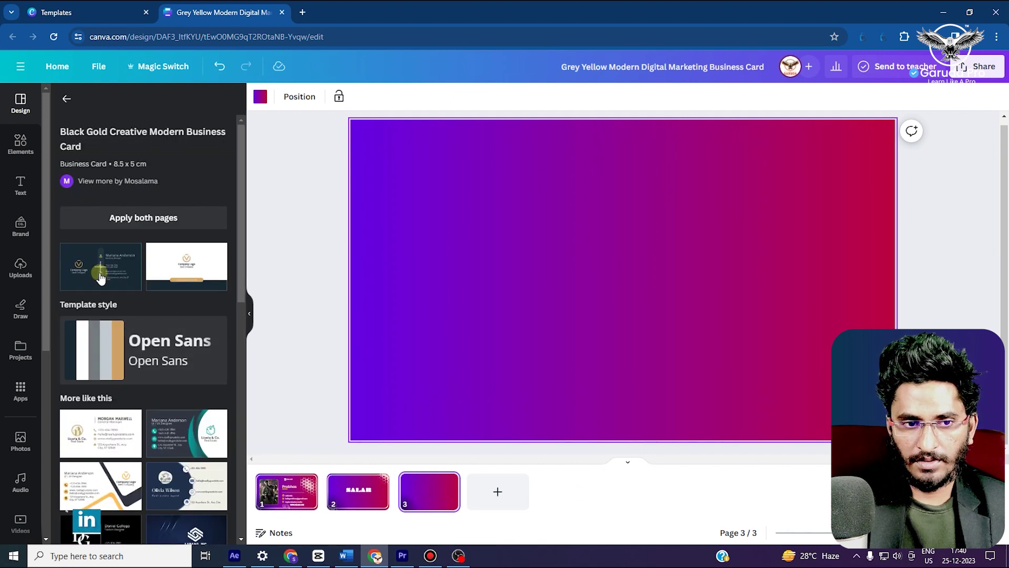
left_click(100, 268)
Replace the placeholder name with the cardholder's name and start a Video Editor subtitle
left_click(713, 209)
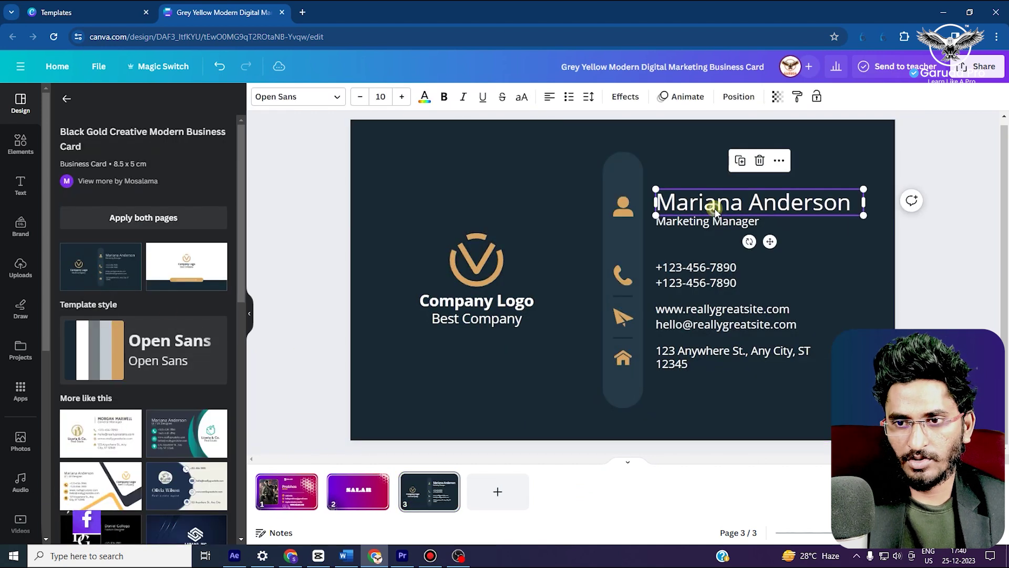
left_click(712, 209)
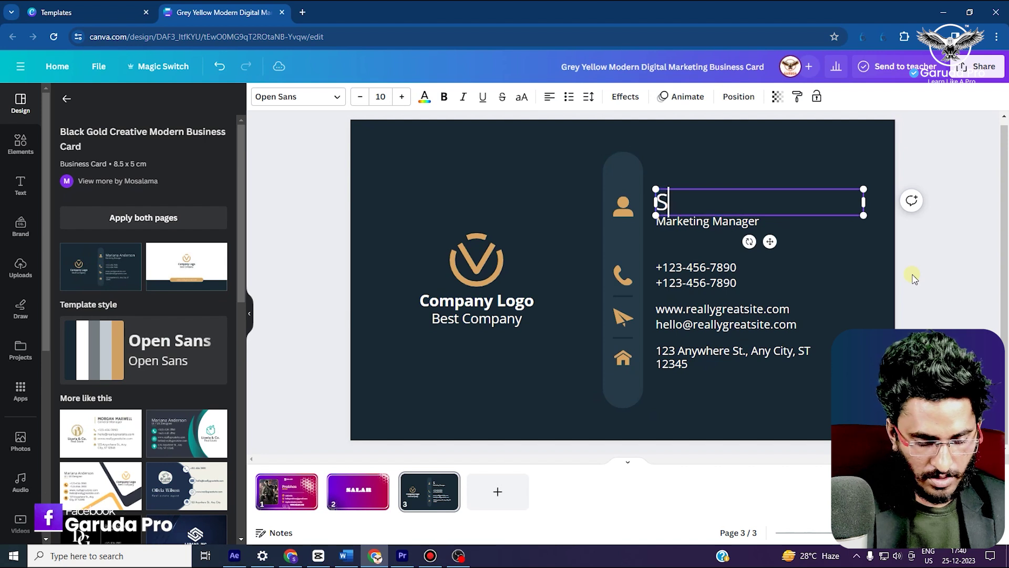
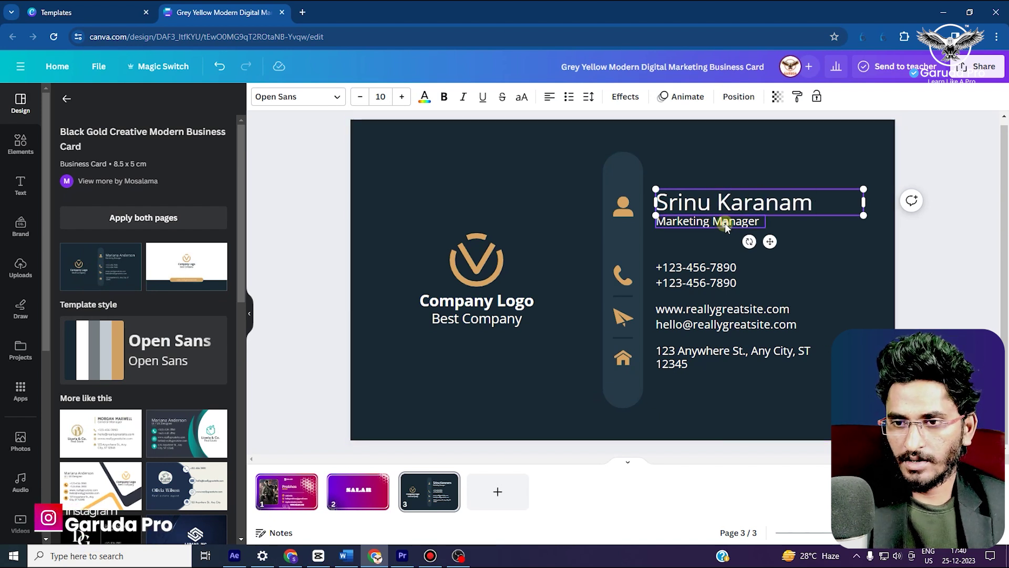
double_click(725, 226)
type("Video Editor")
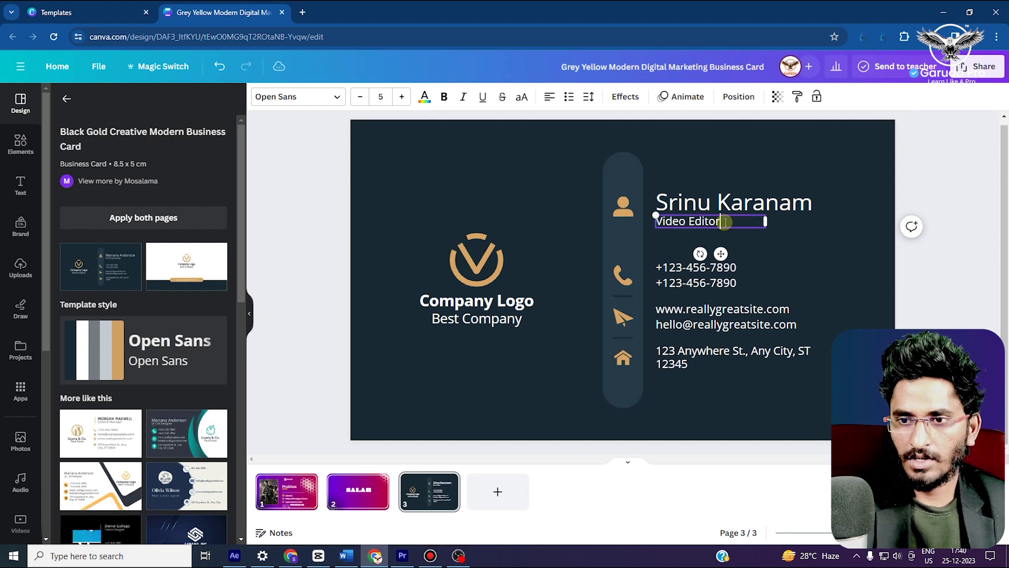
Replace the placeholder website and email lines with the Garuda contact details
double_click(725, 282)
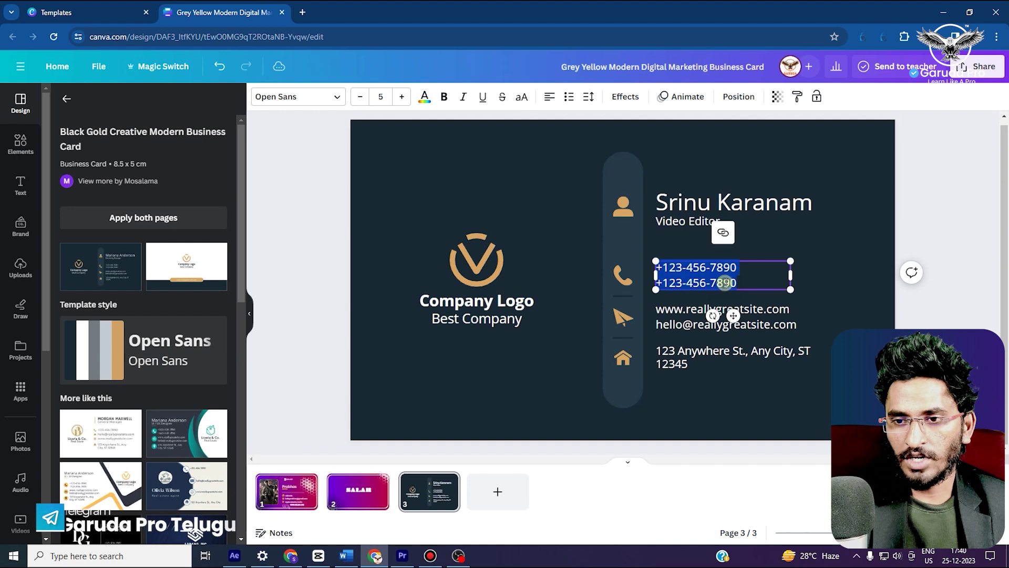
double_click(730, 315)
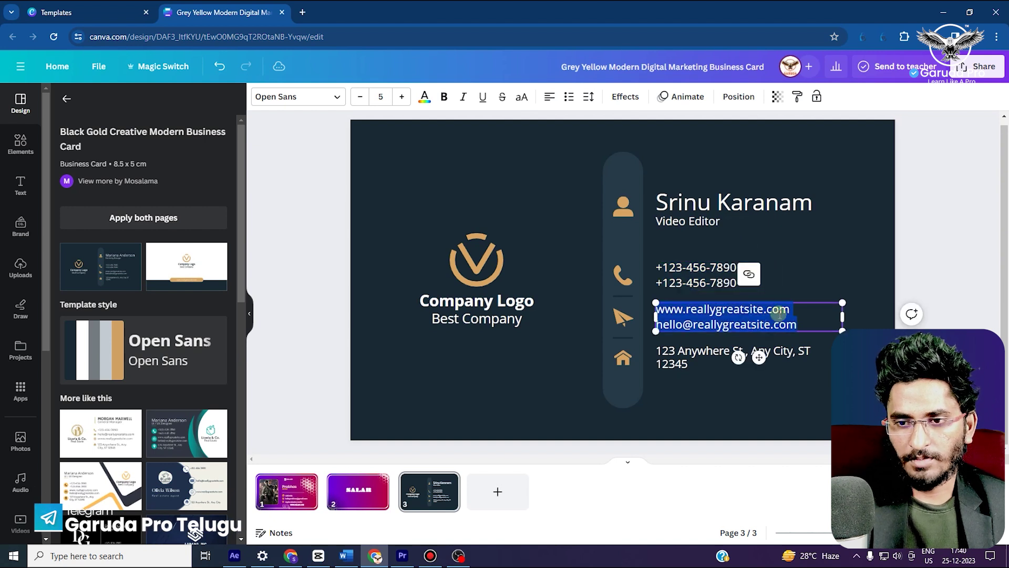
left_click_drag(791, 310, 688, 309)
type("garudapro.in")
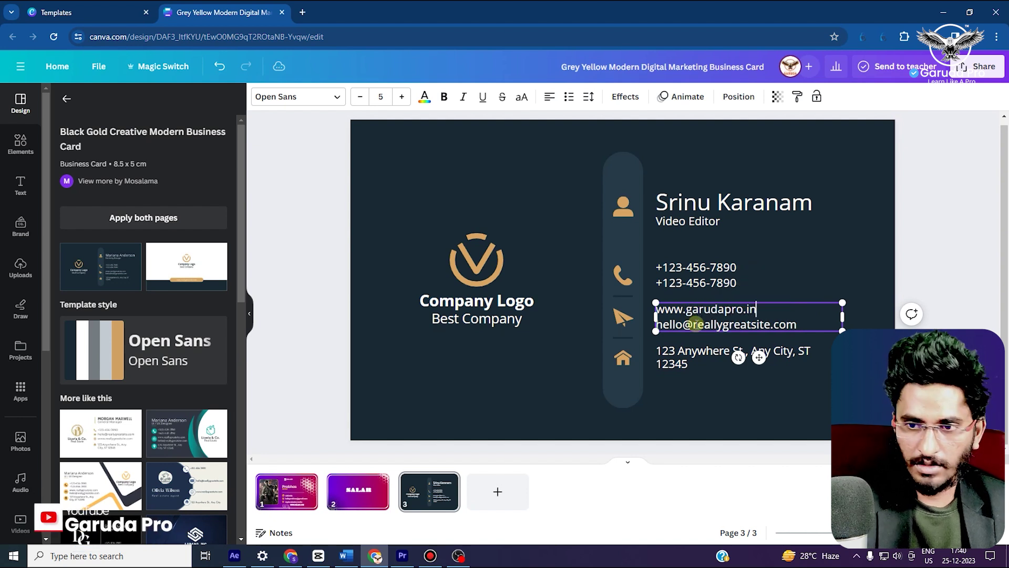
left_click_drag(796, 326, 666, 328)
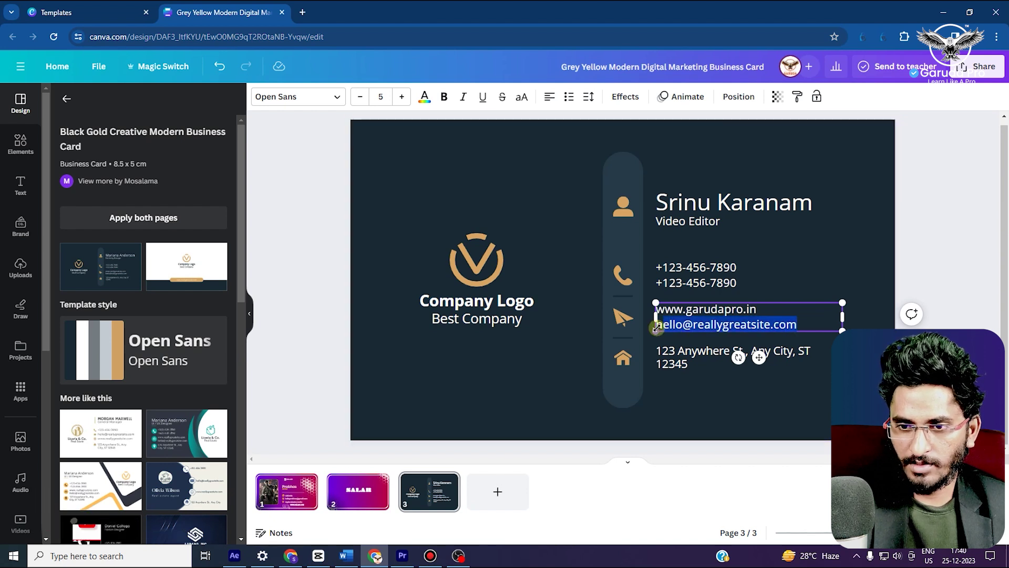
key("BackSpace")
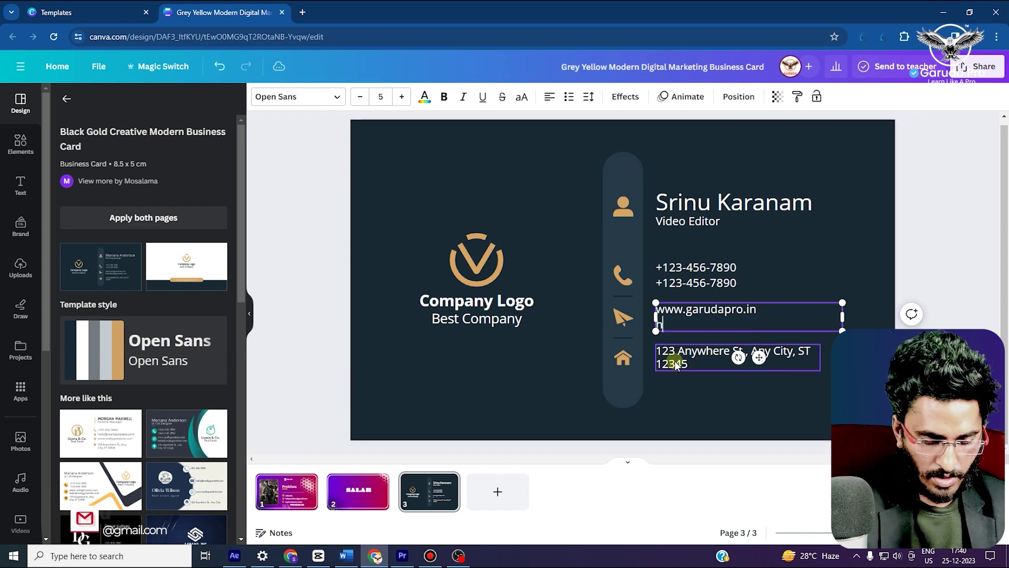
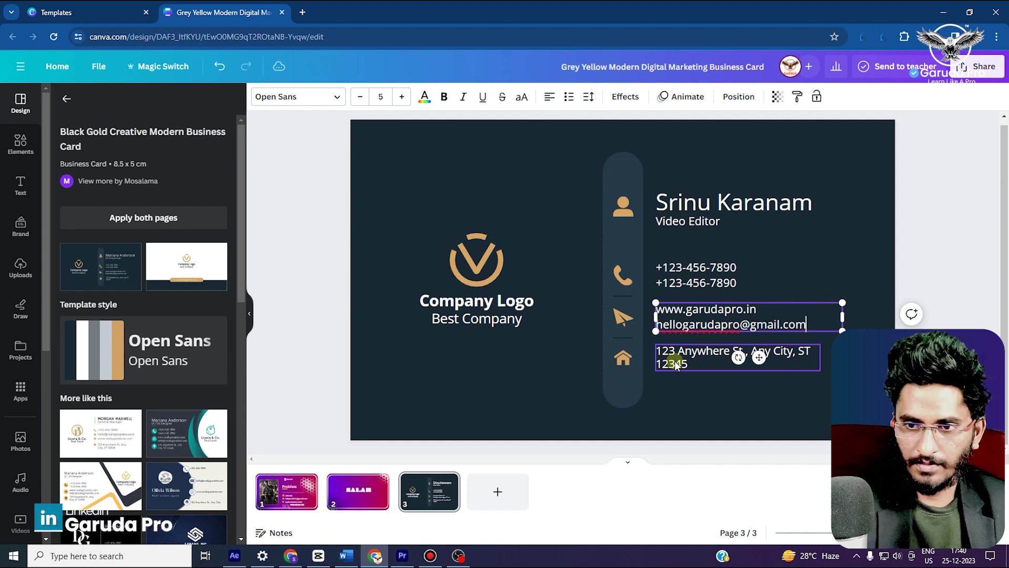
Set the address line to 'Garuda Ad Agency, Hyderabad, India'
double_click(676, 363)
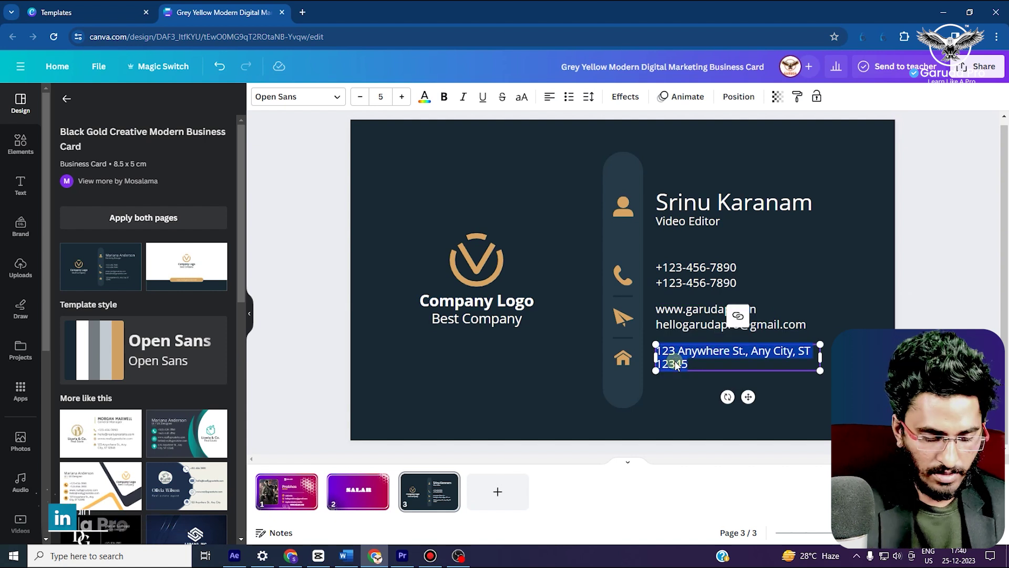
type("Hyderabad, India")
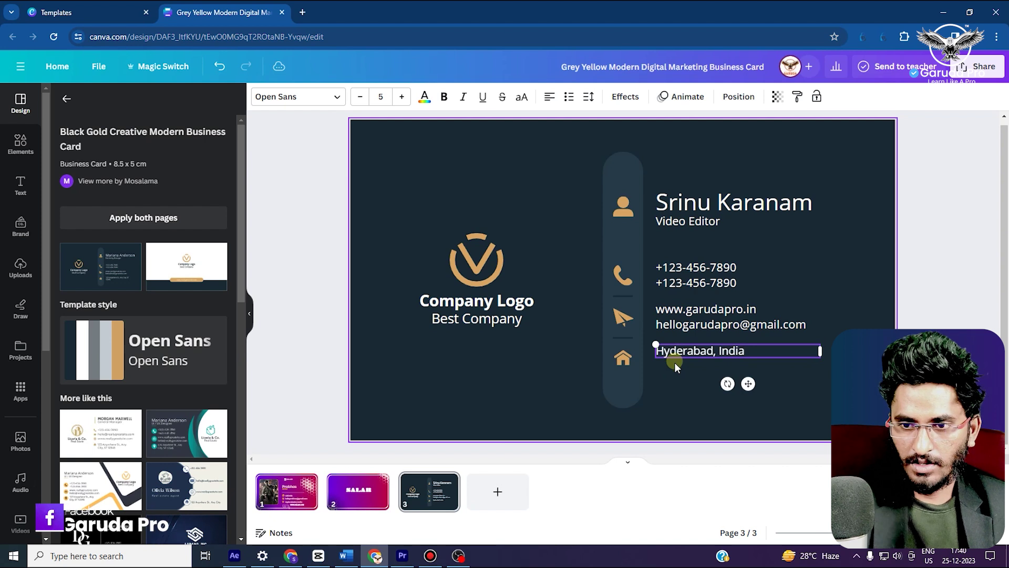
left_click(677, 351)
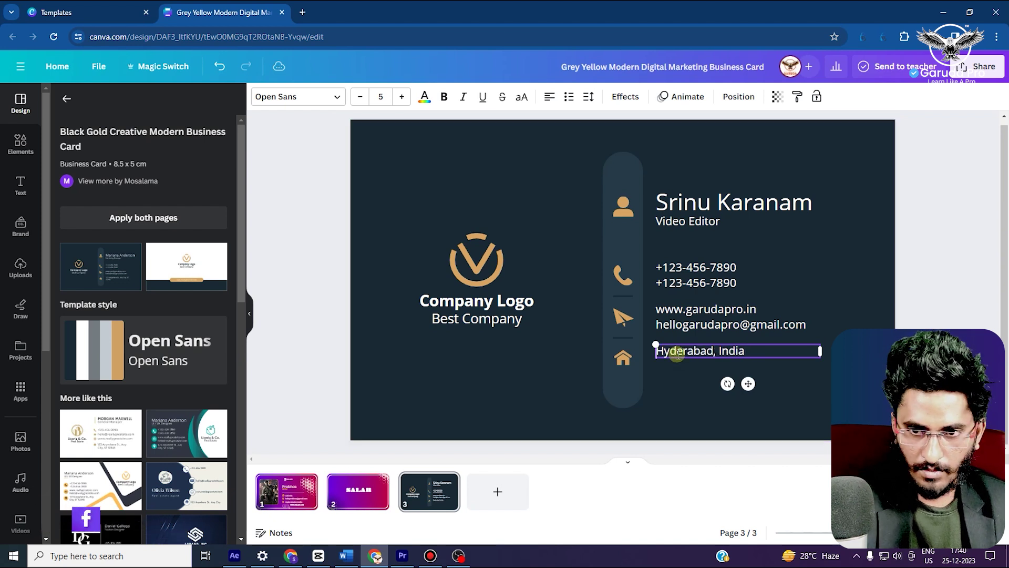
type("Garuda Ad A")
type("gency")
type(",")
Delete the placeholder V logo and the 'Best Company' text
left_click(487, 285)
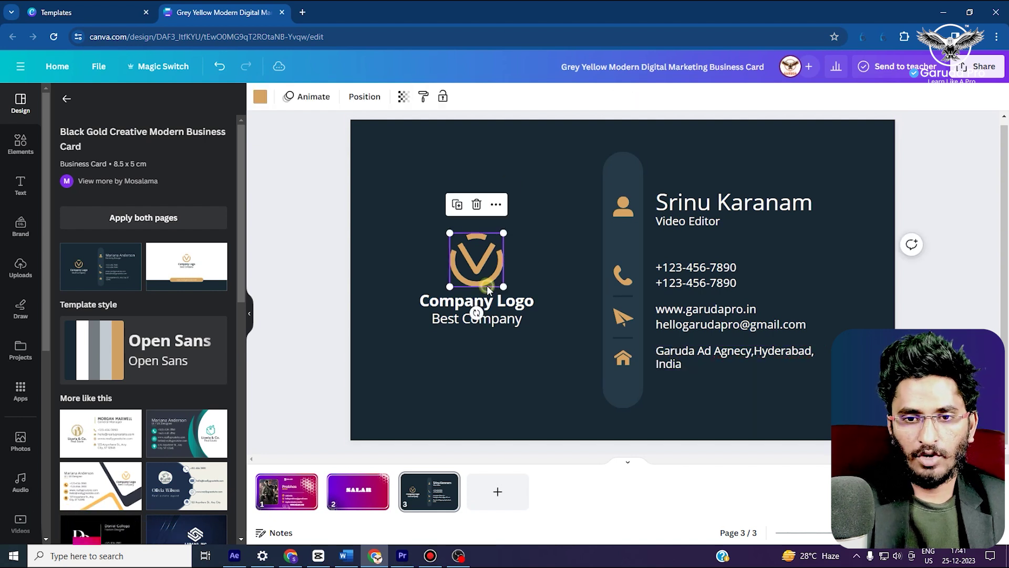
key("Delete")
left_click(475, 318)
key("Delete")
key("Delete")
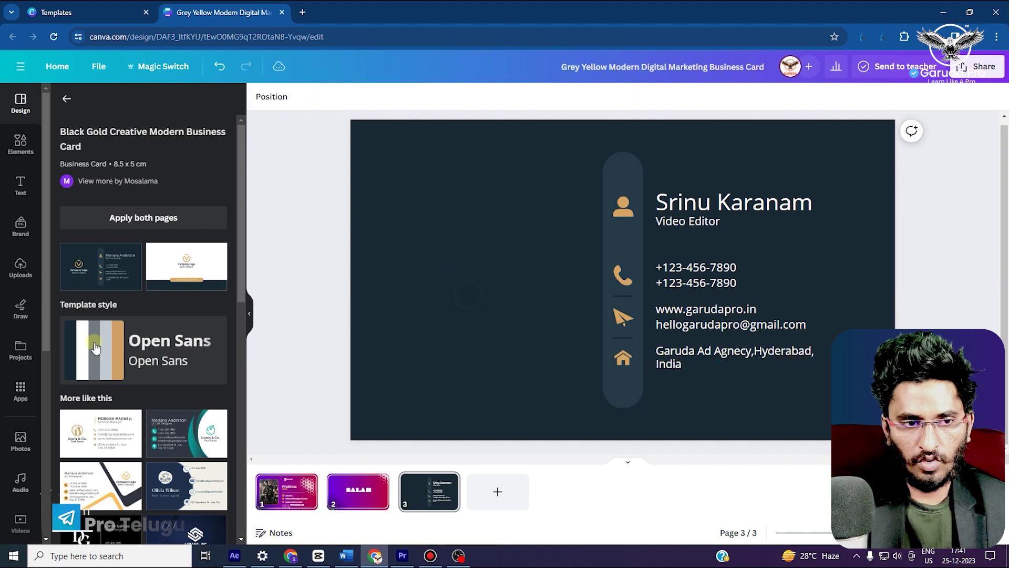
Place the uploaded Garuda Pro logo on the card's empty left side
left_click(17, 268)
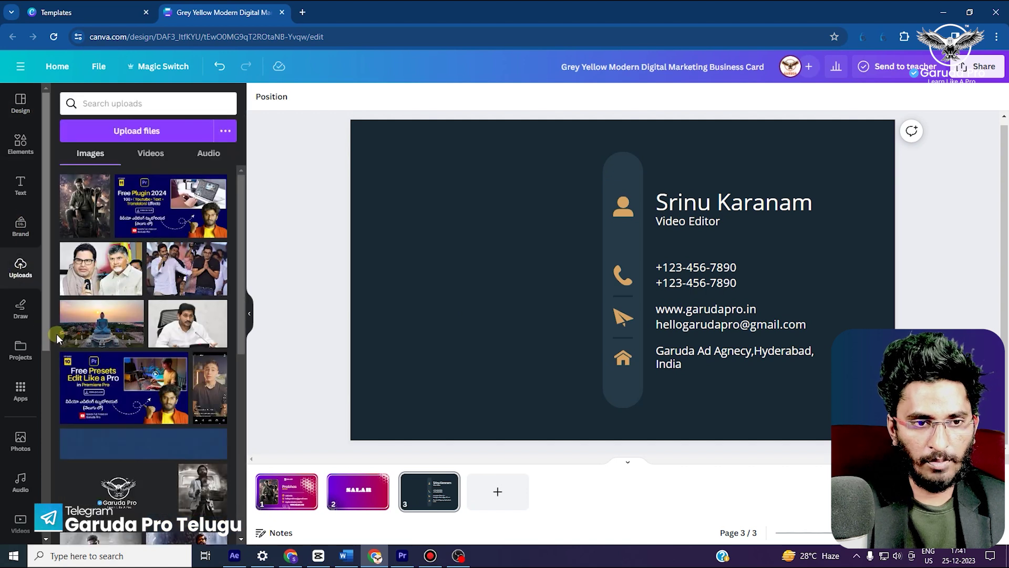
scroll(131, 315, "down", 5)
left_click(118, 376)
left_click_drag(483, 371, 369, 370)
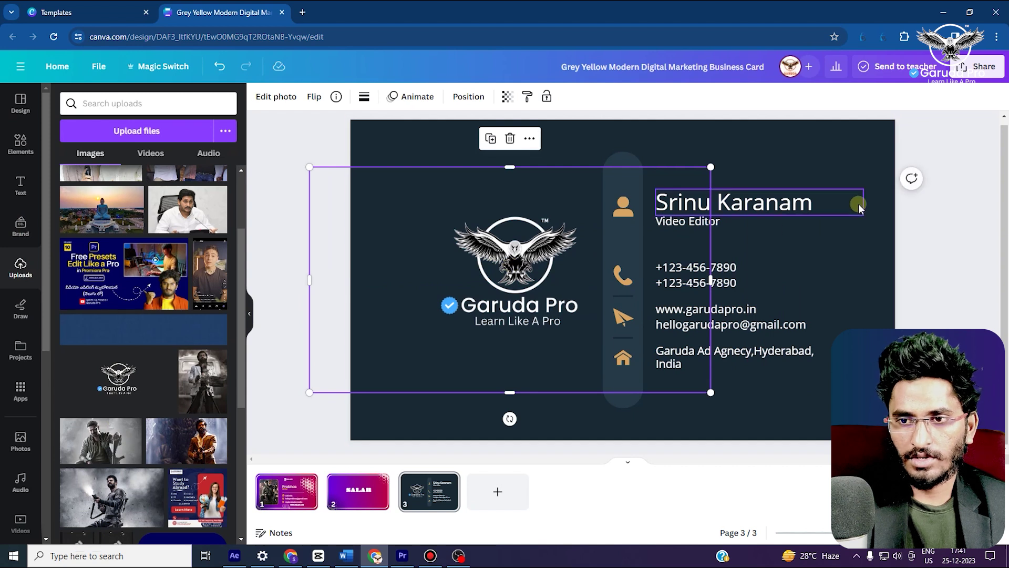
left_click(851, 304)
Delete the SALAR page and the other unwanted page, then add a blank second page
left_click(351, 508)
key("Delete")
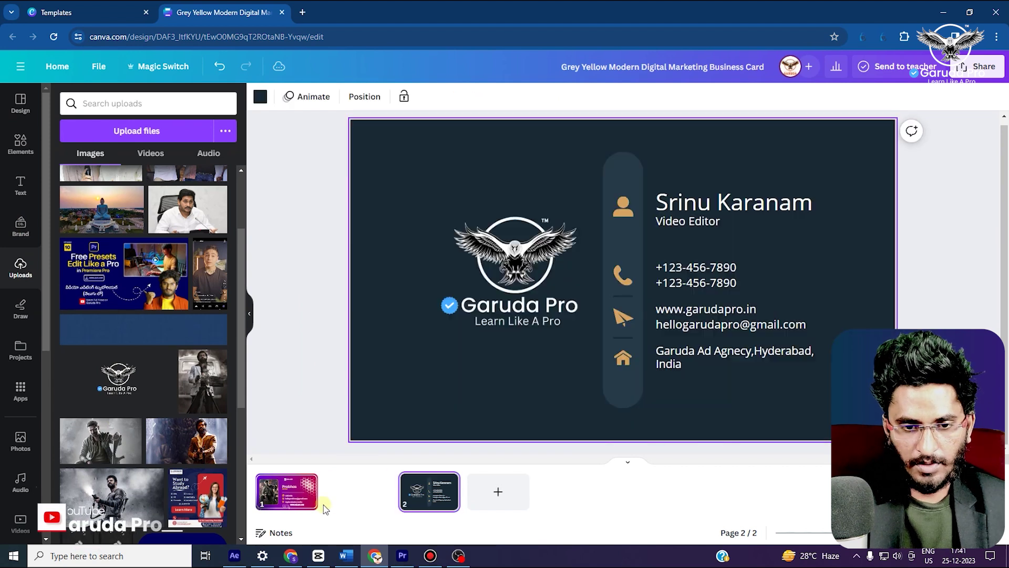
left_click(287, 491)
key("Delete")
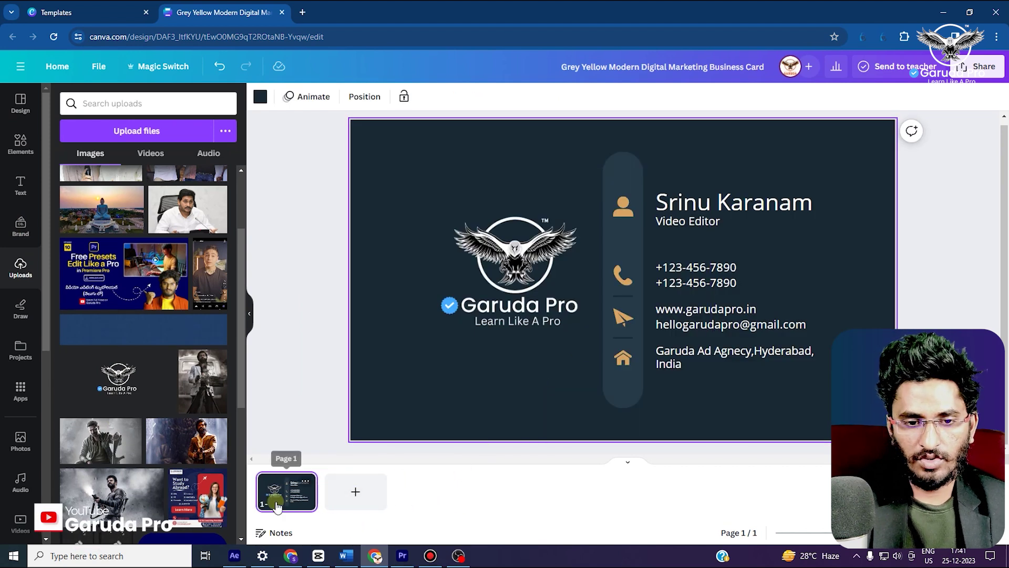
left_click(354, 493)
Apply the business card template's back-side layout to page 2
left_click(22, 107)
left_click(210, 269)
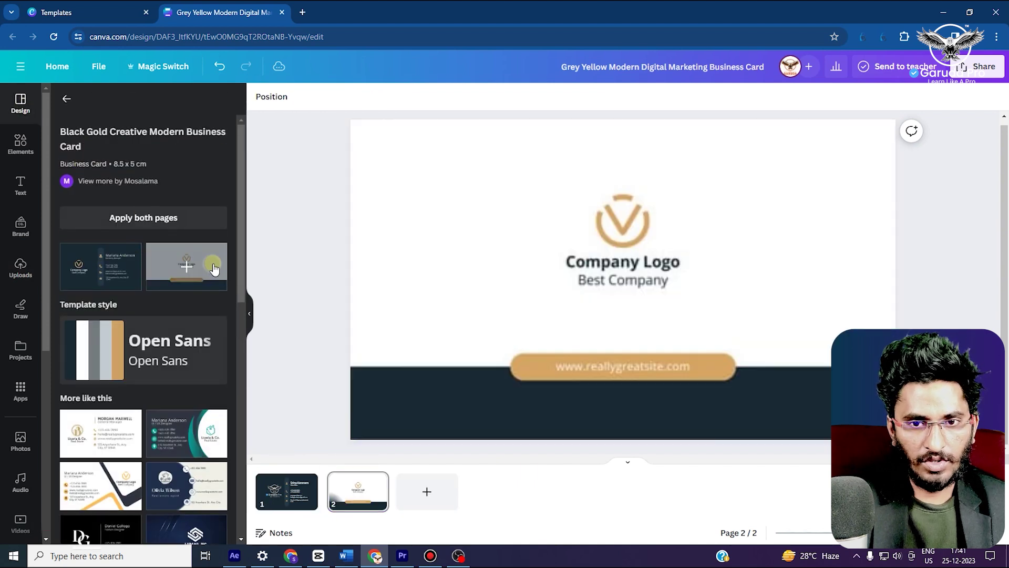
left_click(815, 435)
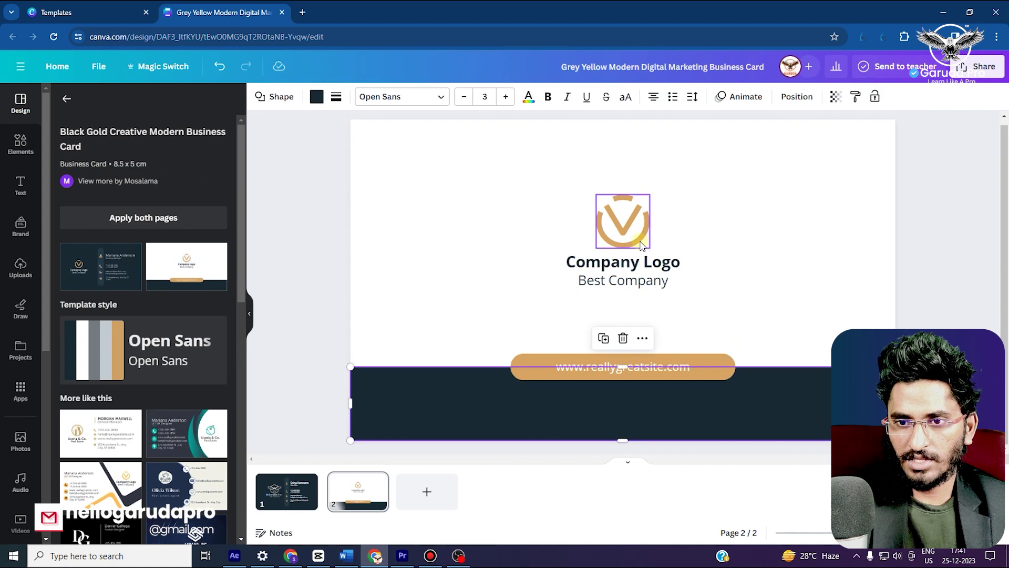
Add the uploaded Garuda eagle logo to page 2 and move it left
left_click(20, 267)
scroll(140, 380, "down", 5)
scroll(140, 379, "up", 4)
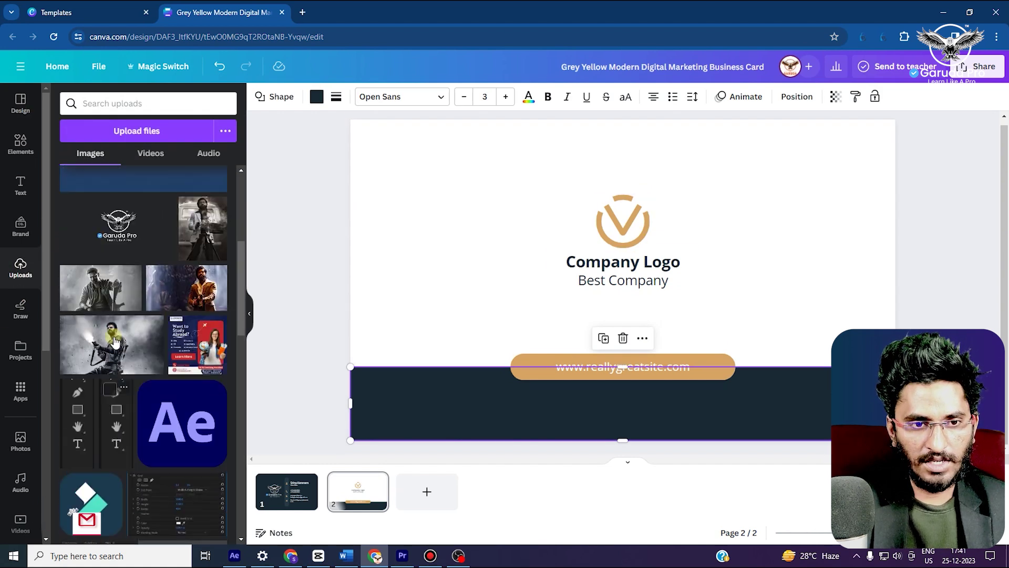
left_click(125, 356)
left_click_drag(622, 280, 451, 229)
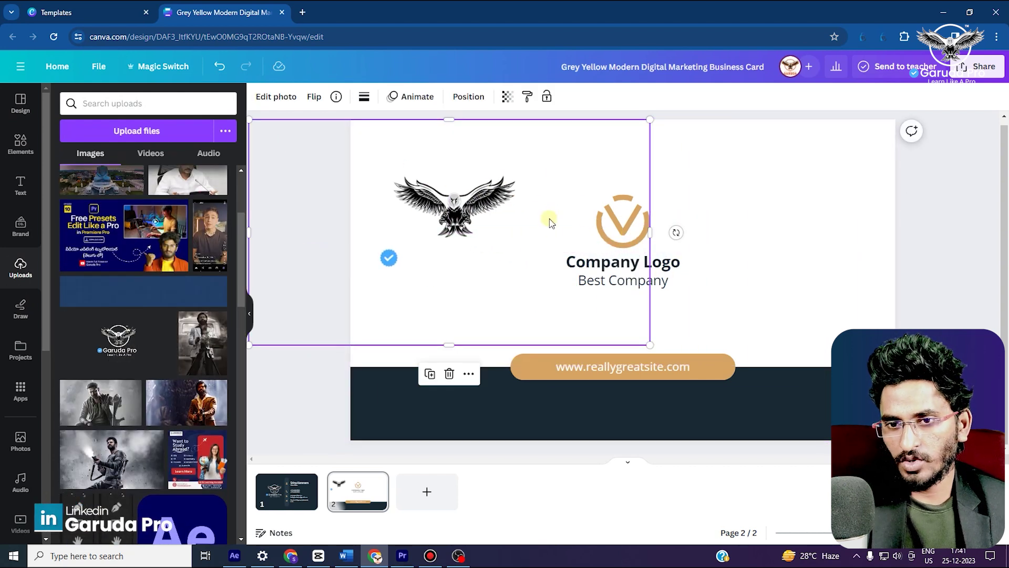
left_click_drag(547, 218, 512, 223)
Delete the gold V logo, 'Best Company' and 'Company Logo' texts, then centre the Garuda Pro logo
left_click(631, 239)
key("Delete")
left_click(623, 280)
key("Delete")
left_click(636, 266)
key("Delete")
left_click_drag(532, 233, 657, 240)
Set the page 2 background to a custom burnt-orange colour (#AD4E00)
left_click(862, 205)
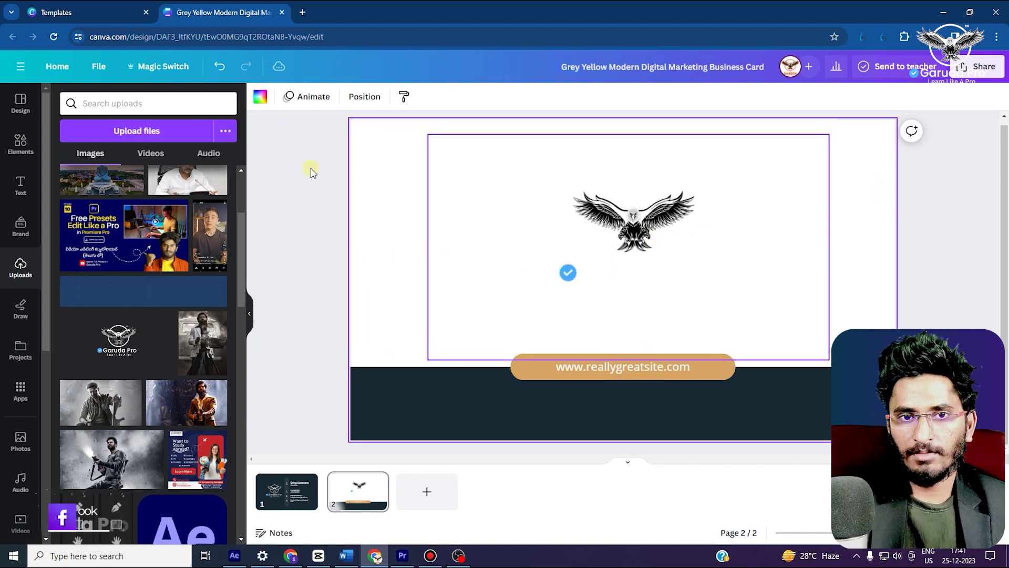
left_click(260, 97)
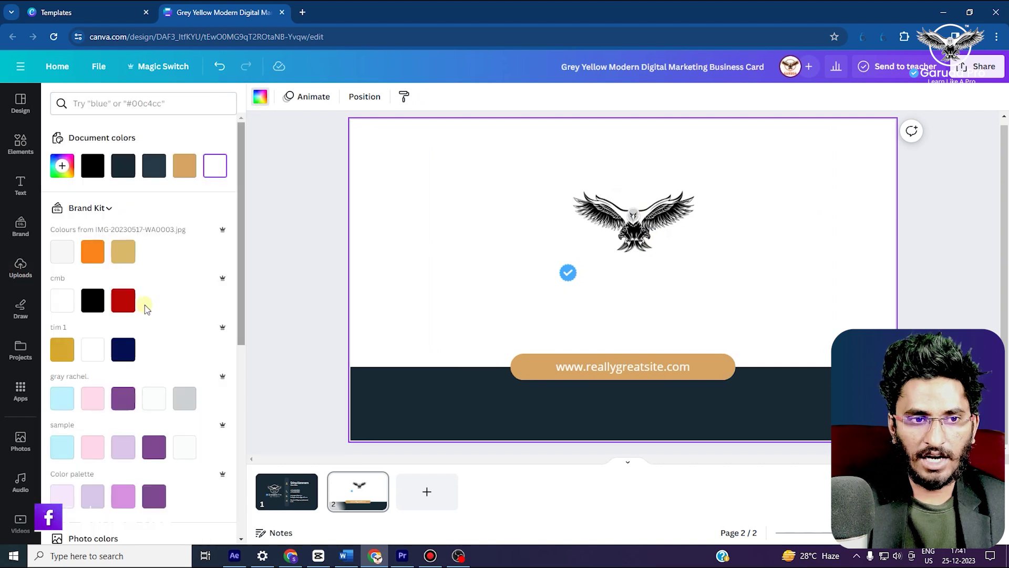
left_click(68, 177)
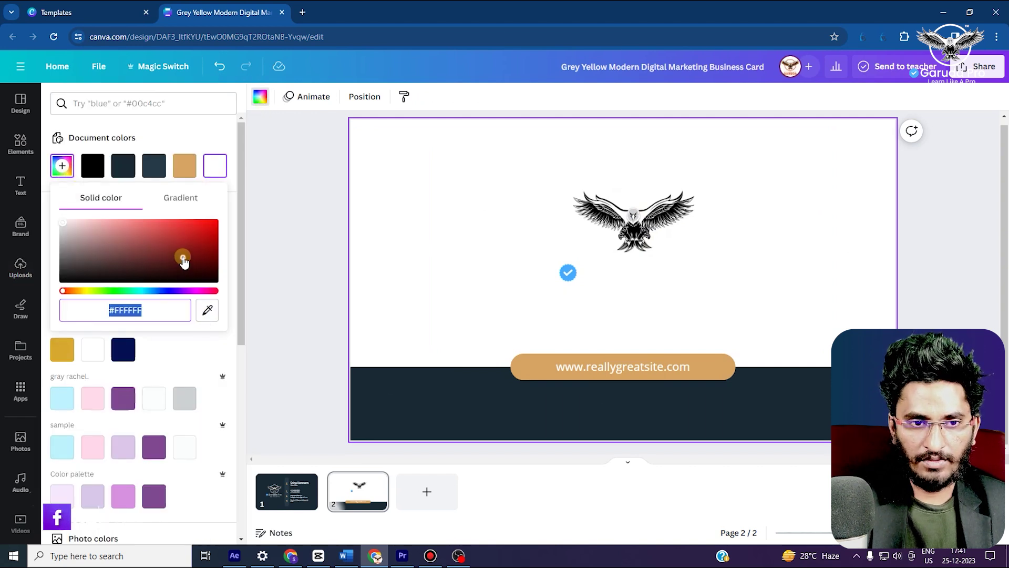
left_click(215, 248)
left_click_drag(253, 248, 218, 239)
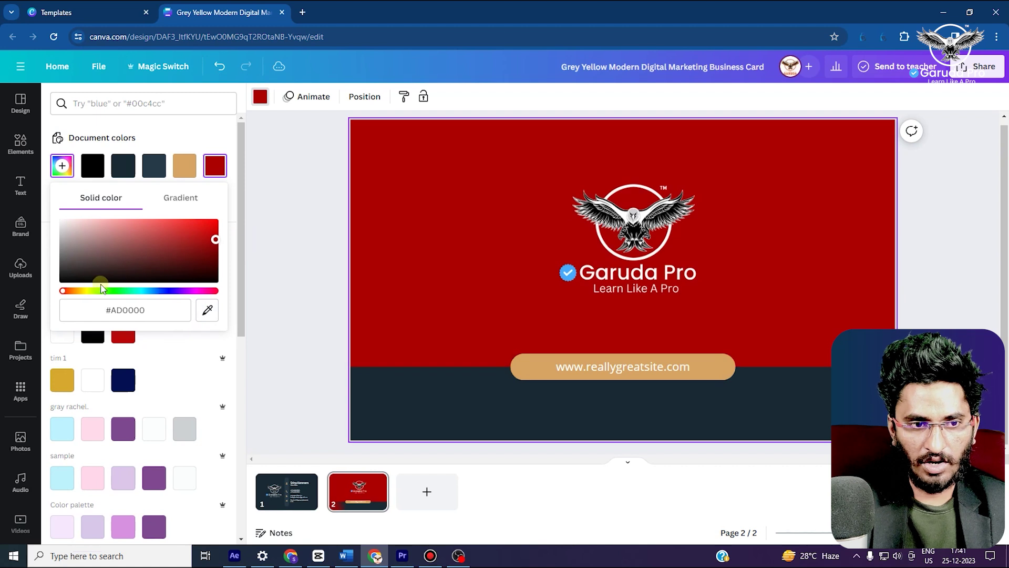
left_click_drag(73, 297, 76, 300)
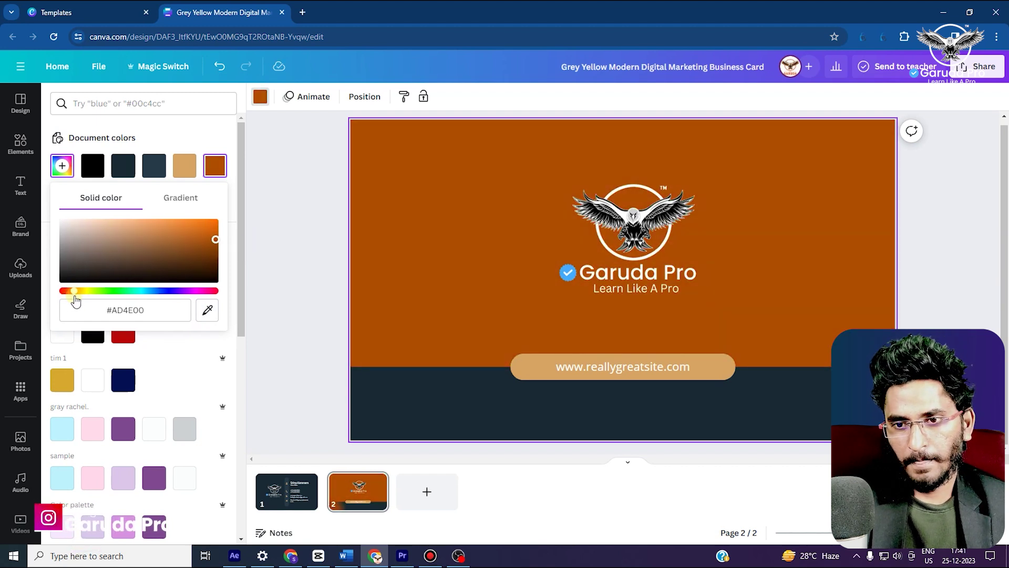
left_click(939, 268)
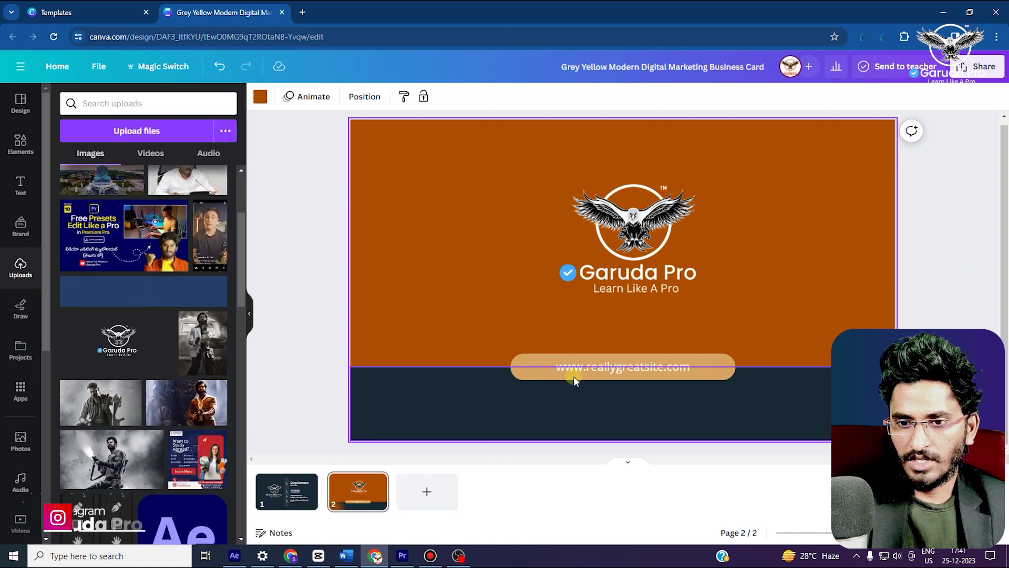
double_click(608, 373)
type("www.garuda")
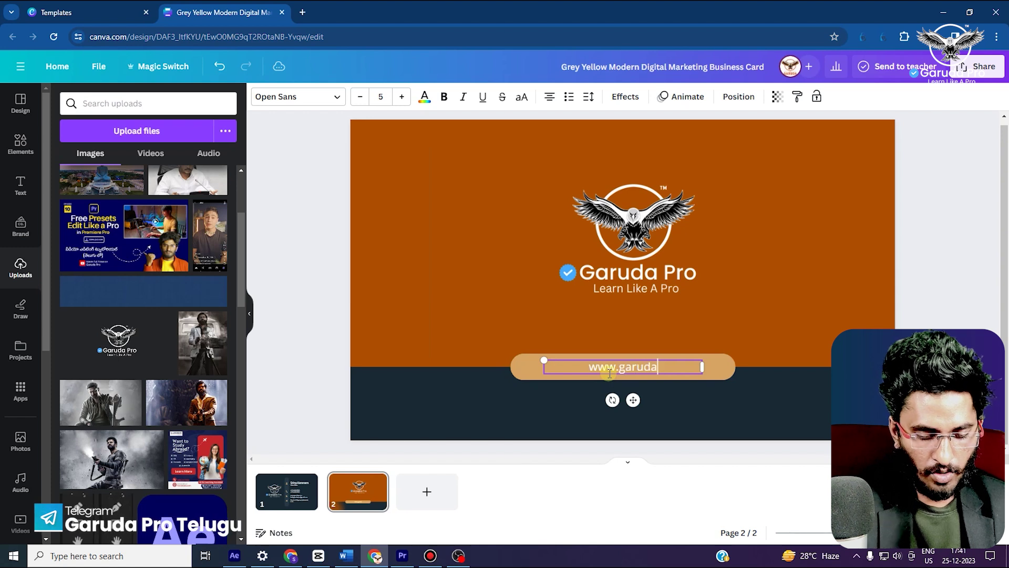
type("pr")
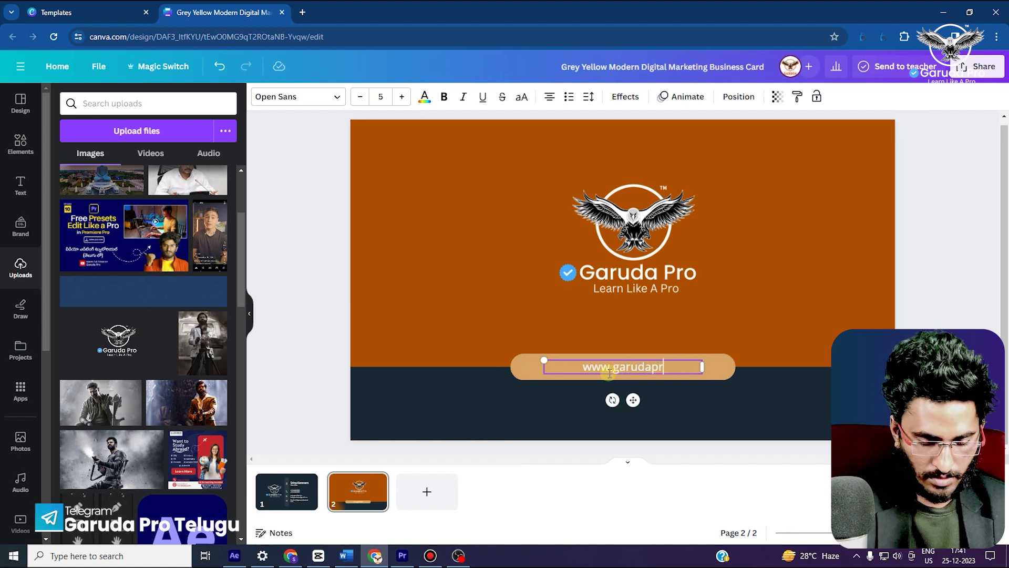
type("o.in")
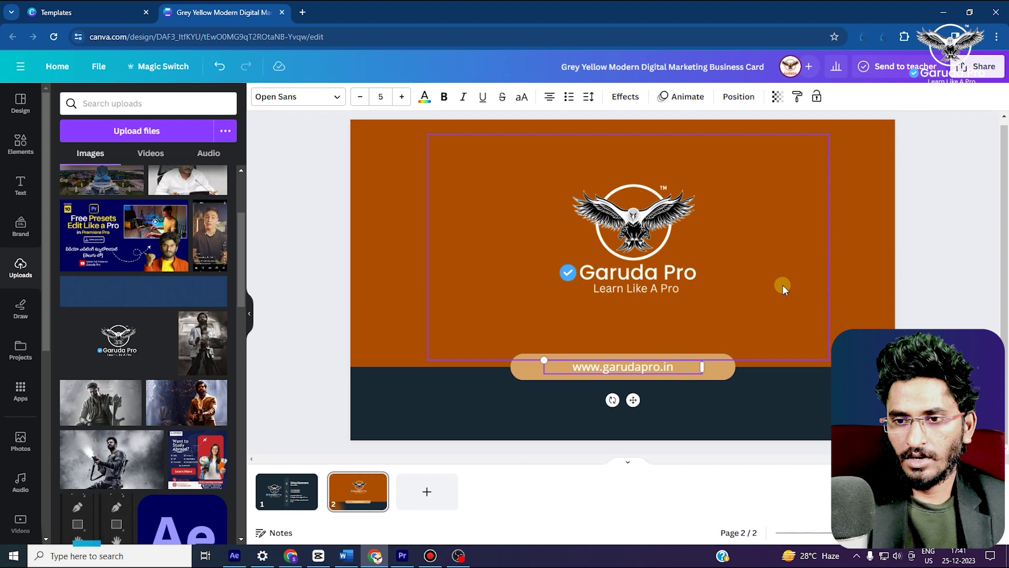
left_click(783, 285)
left_click(287, 491)
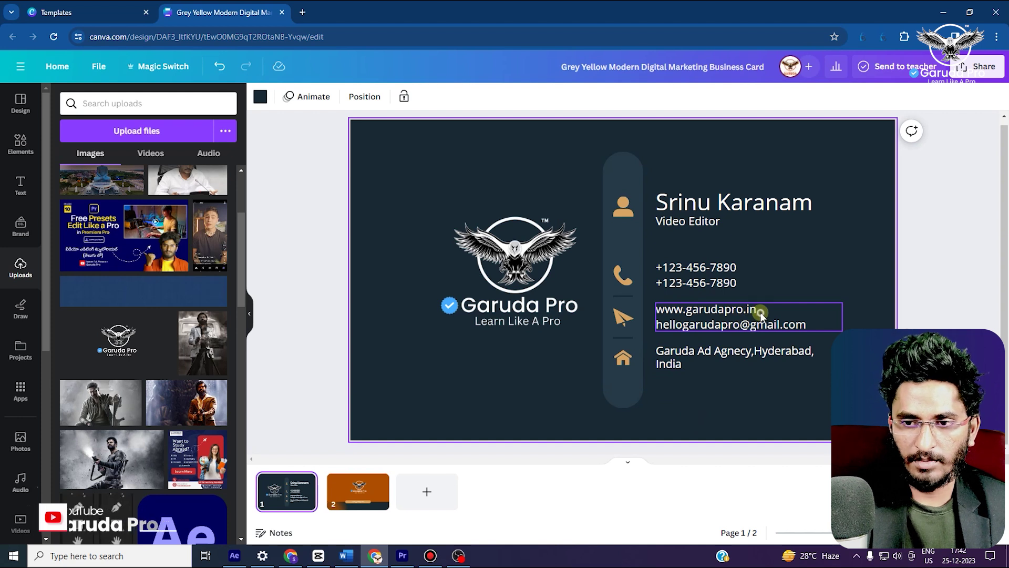
left_click(745, 320)
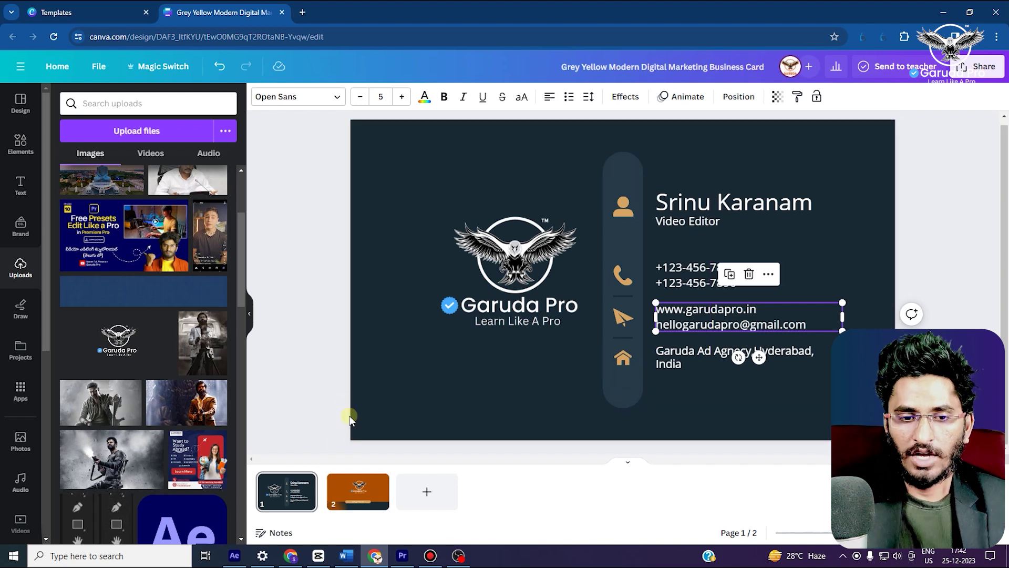
left_click(305, 480)
left_click_drag(292, 187, 525, 389)
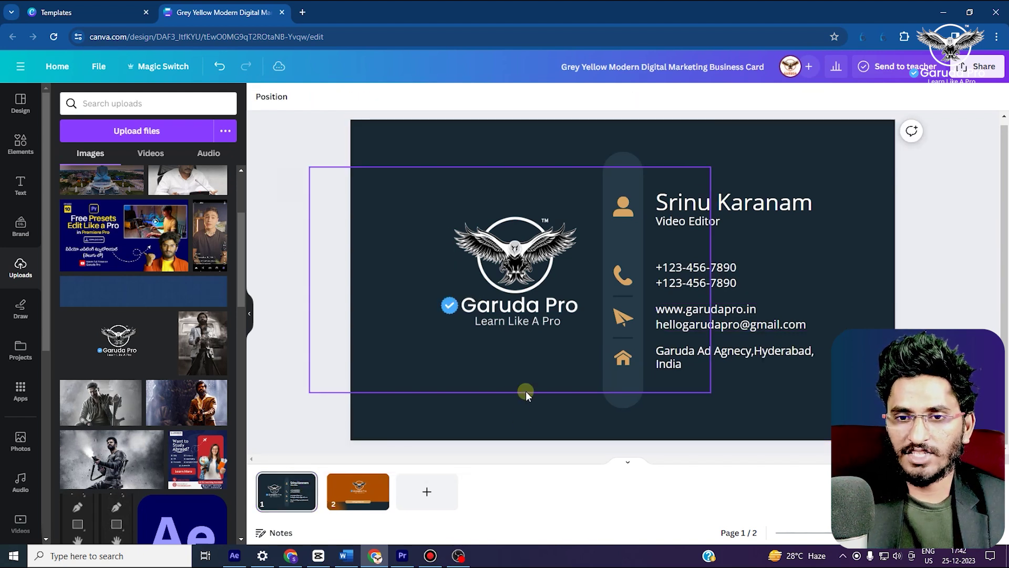
left_click(350, 510)
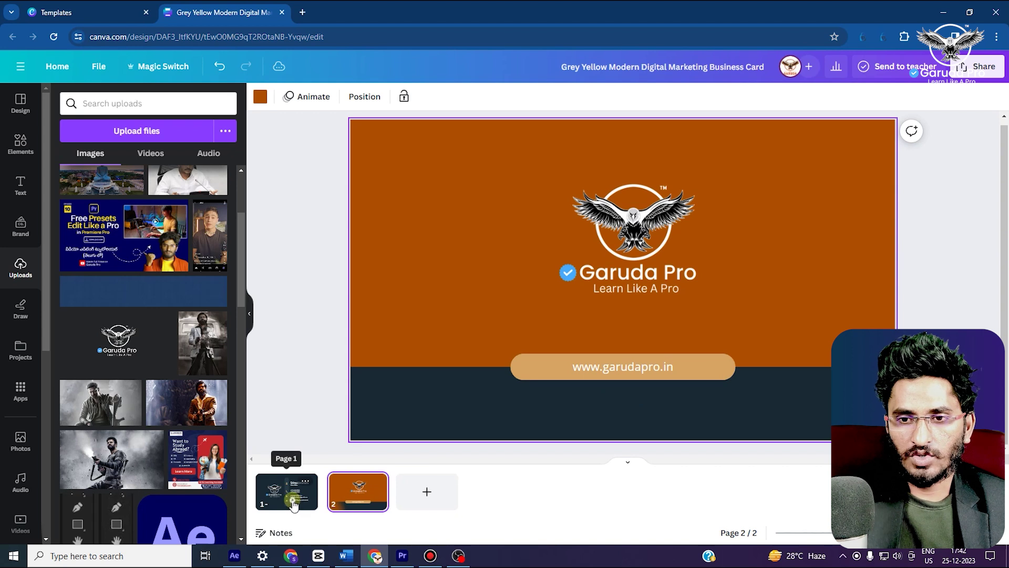
left_click(287, 493)
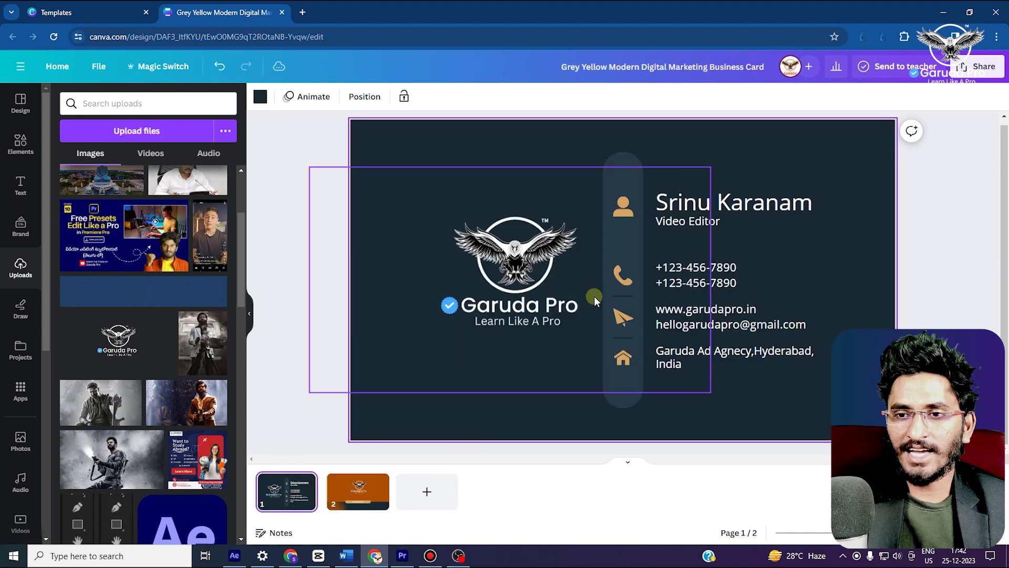
Download both card pages as JPG files at quality 100
left_click(981, 67)
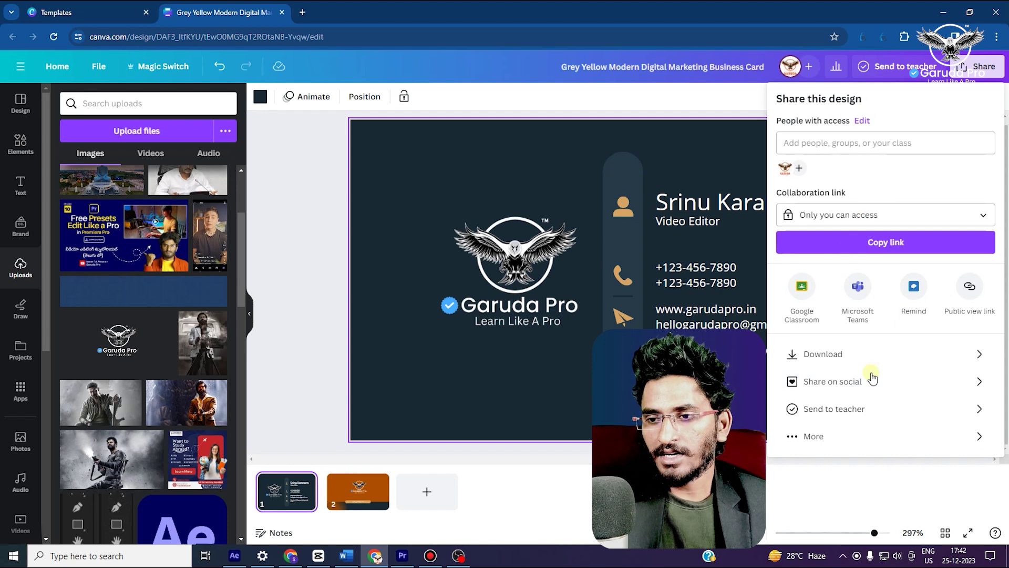
left_click(844, 354)
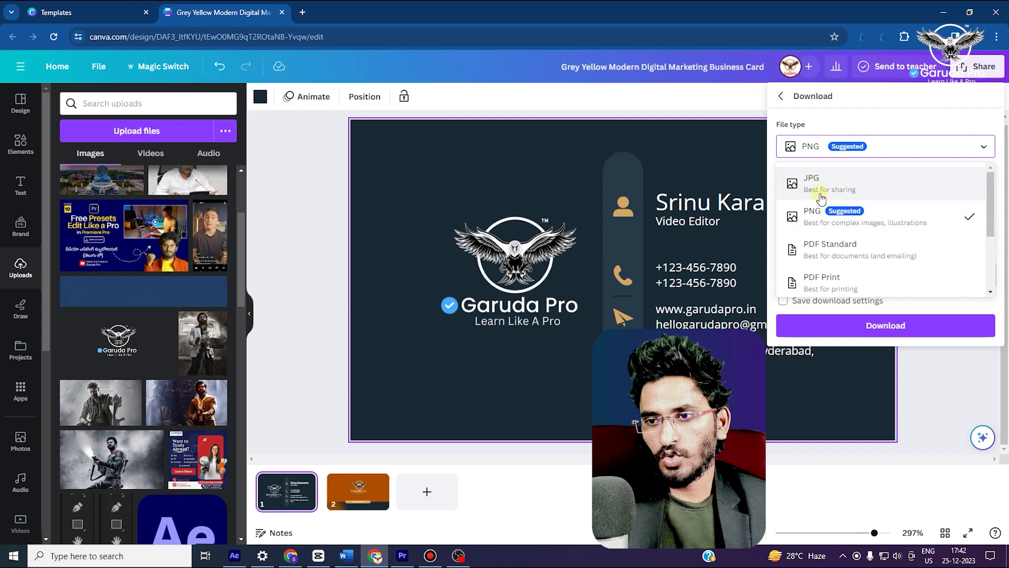
left_click(821, 184)
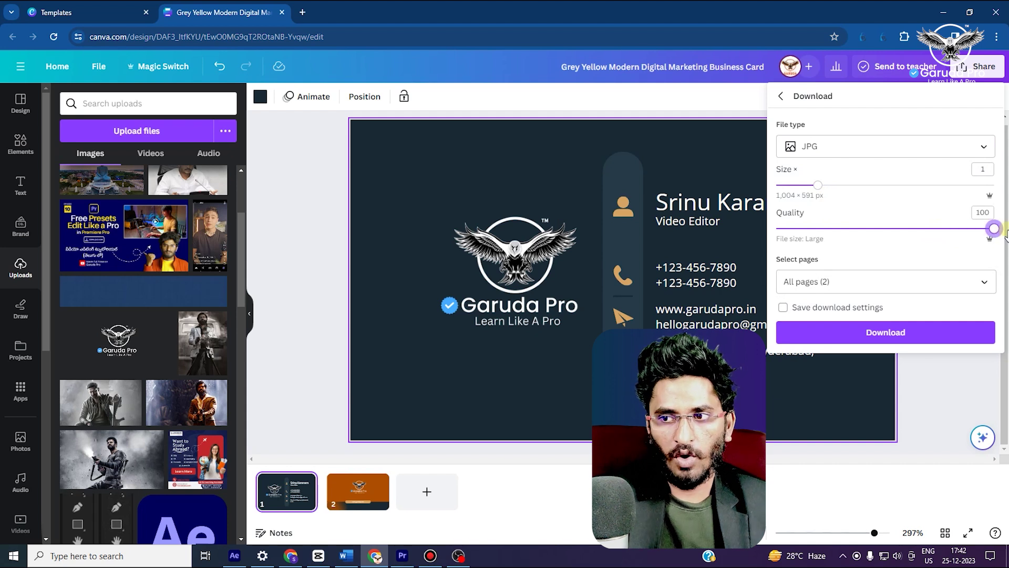
left_click(986, 284)
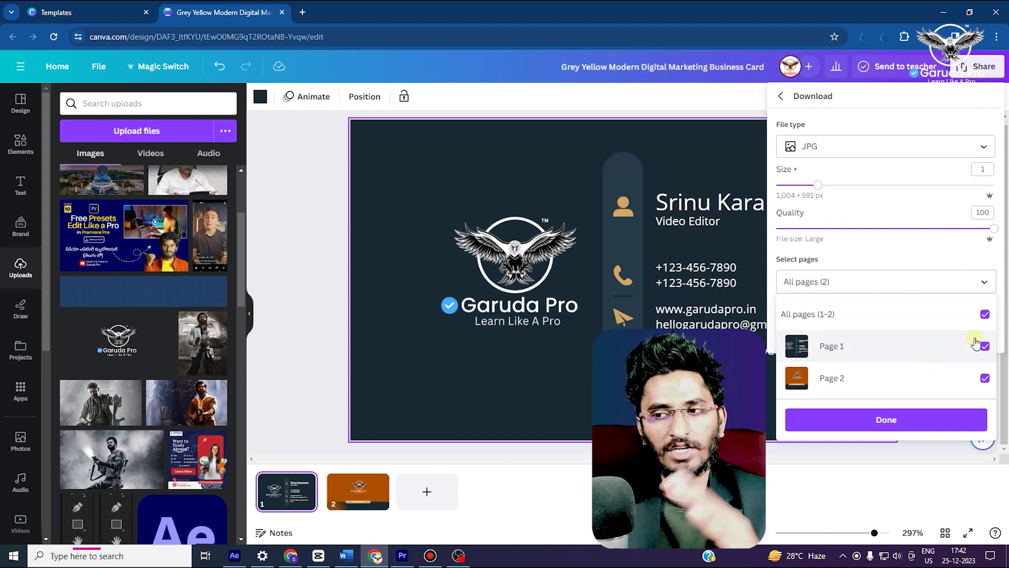
left_click(894, 420)
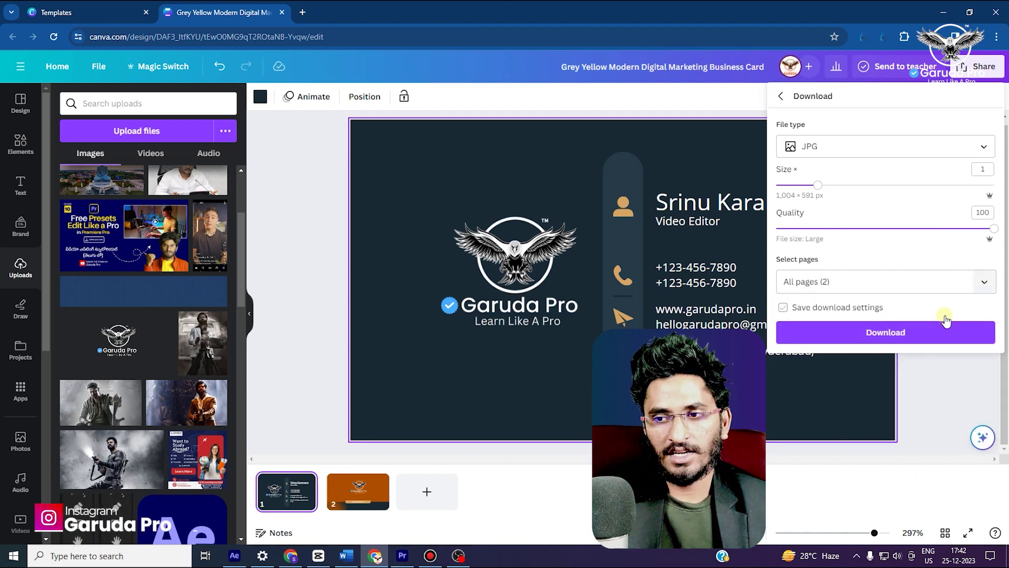
left_click(901, 336)
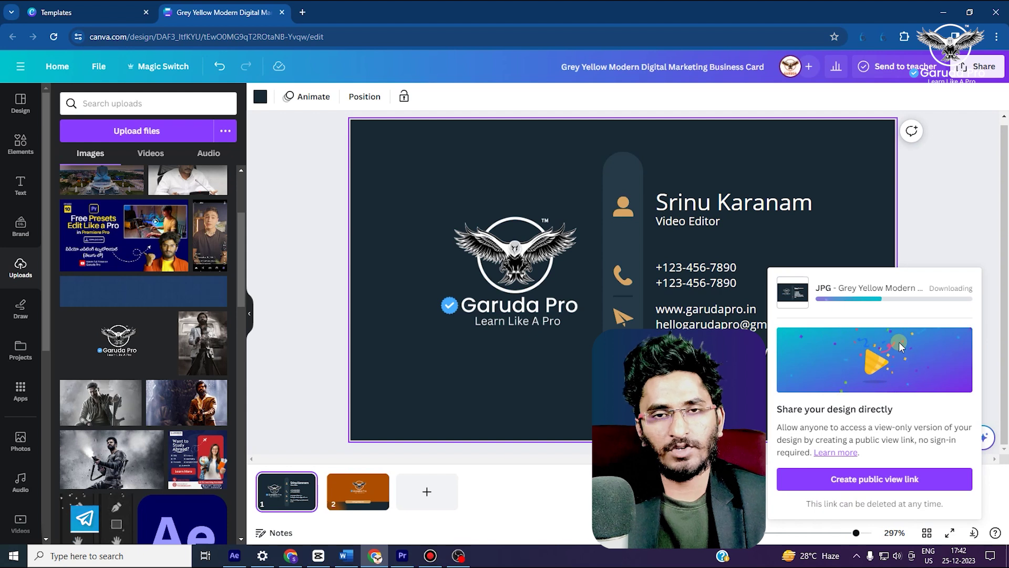
left_click(938, 200)
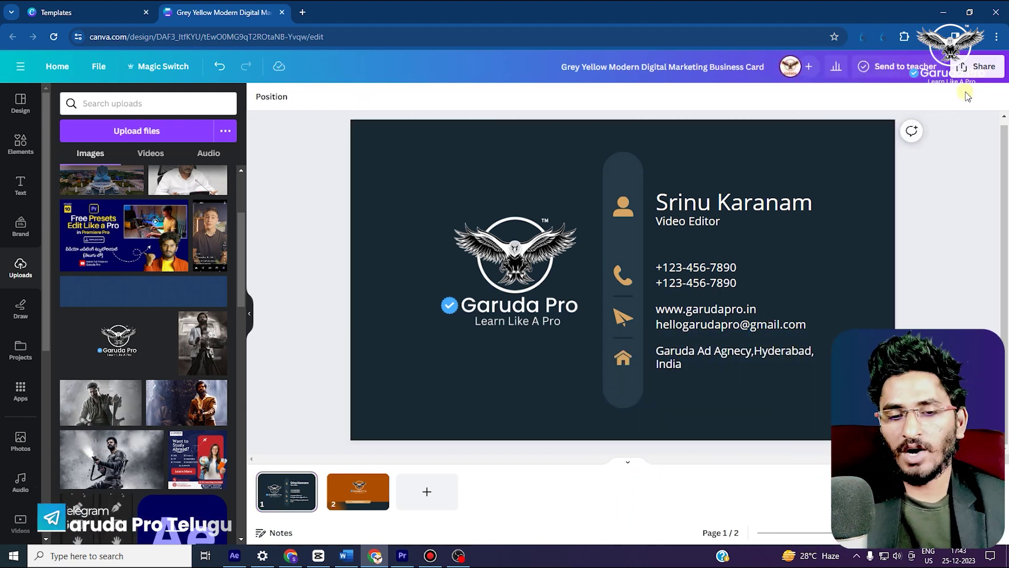
Download both pages as a PDF Print with the CMYK colour profile and show it in its folder
left_click(981, 71)
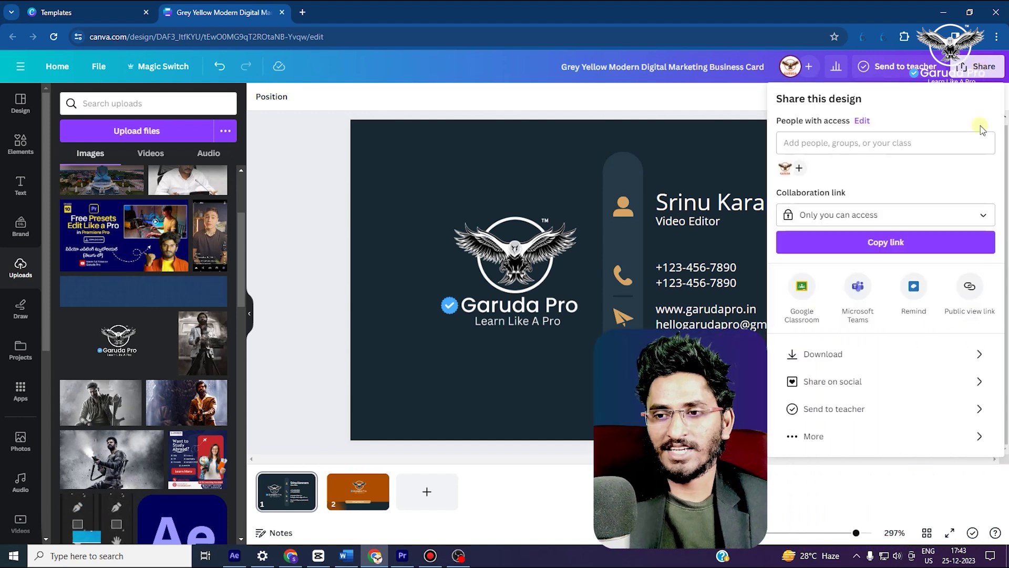
left_click(888, 359)
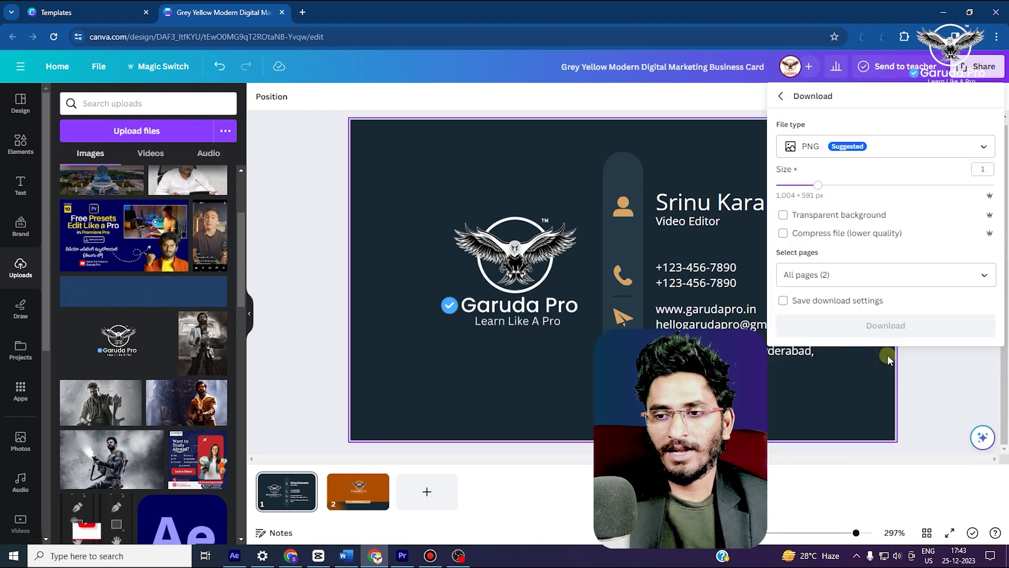
left_click(847, 148)
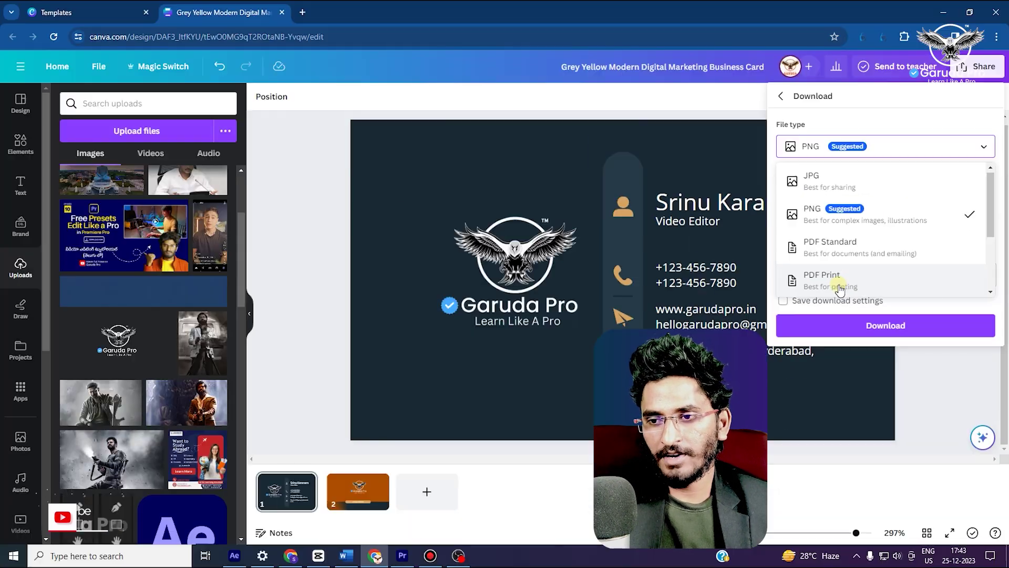
left_click(839, 289)
left_click(961, 292)
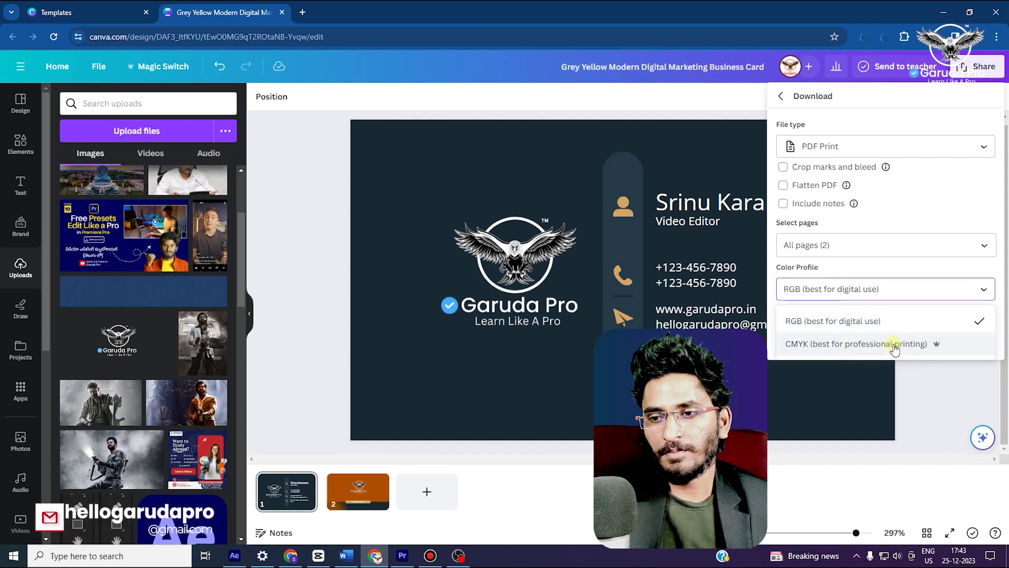
left_click(833, 345)
left_click(888, 342)
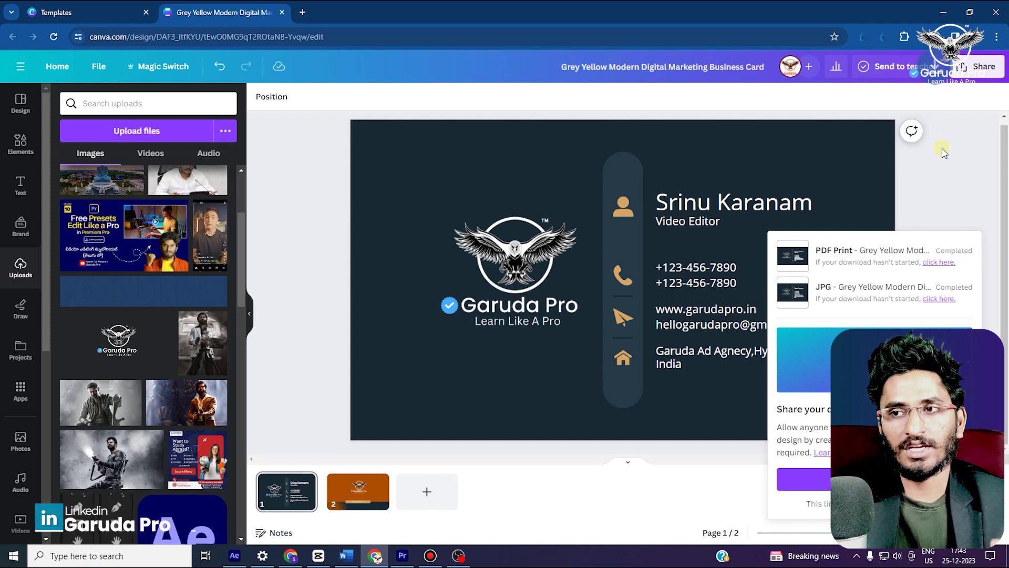
left_click(904, 64)
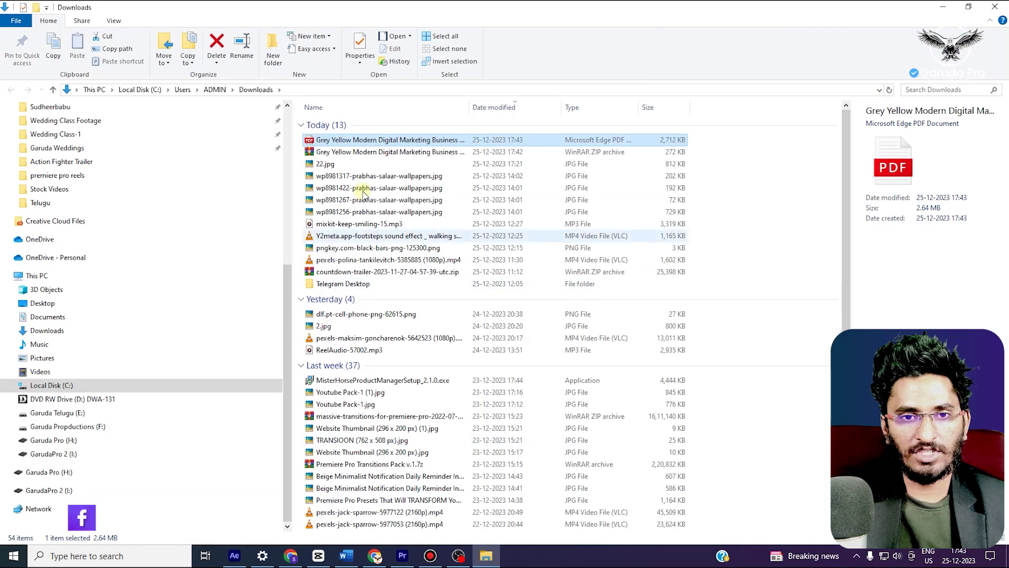
Copy the downloaded card PDF and ZIP files from Downloads
left_click(346, 153, "ctrl")
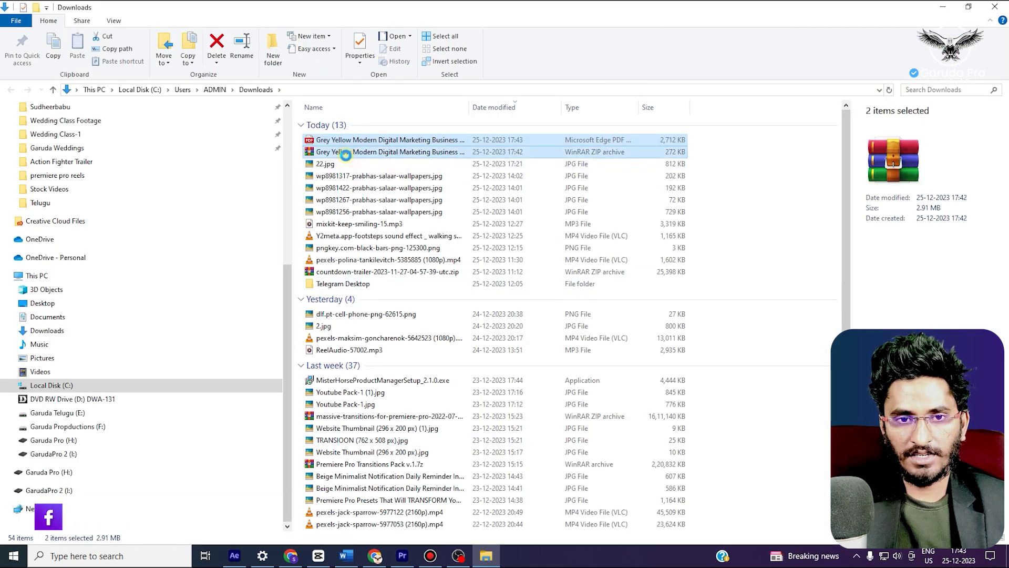
right_click(345, 154)
left_click(372, 326)
Create a new Desktop folder named 'visitng card'
scroll(37, 168, "up", 2)
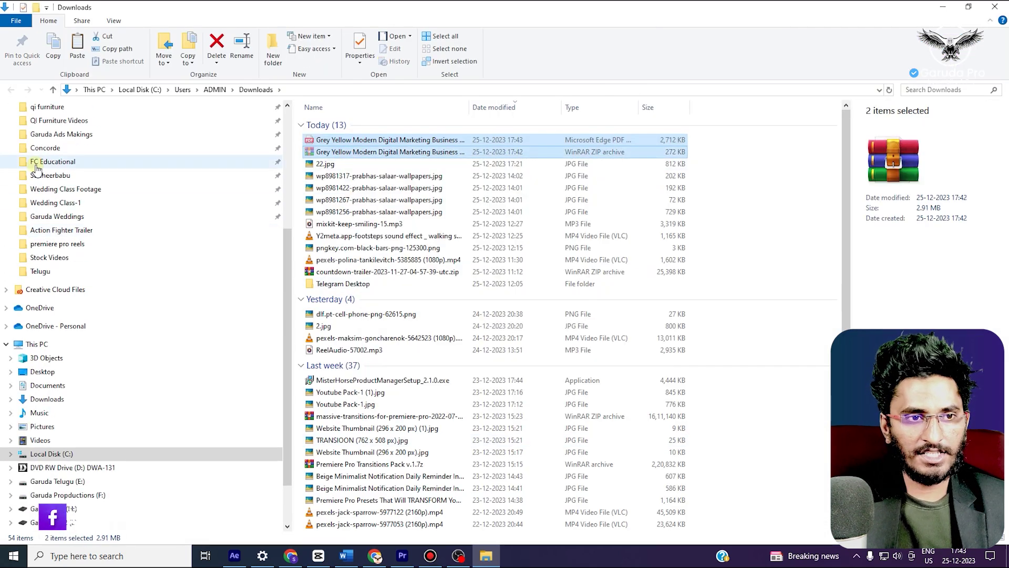
scroll(36, 168, "up", 5)
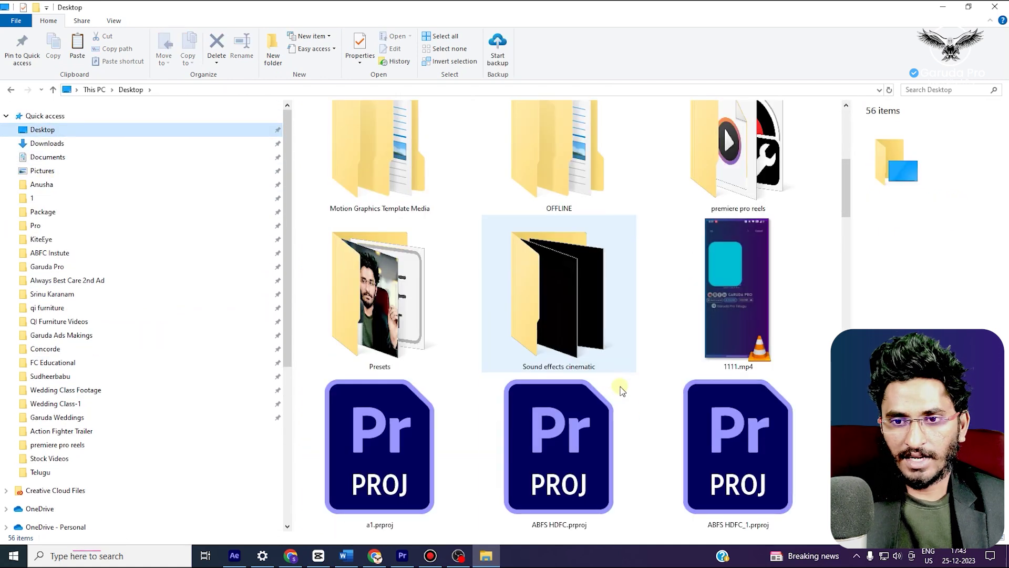
scroll(604, 400, "down", 10)
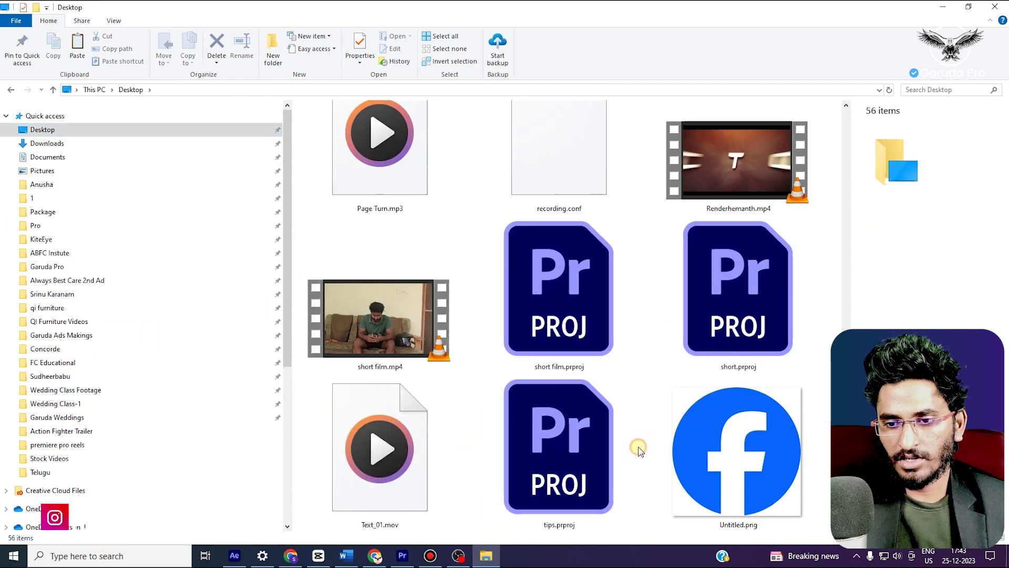
right_click(639, 449)
mouse_move(666, 421)
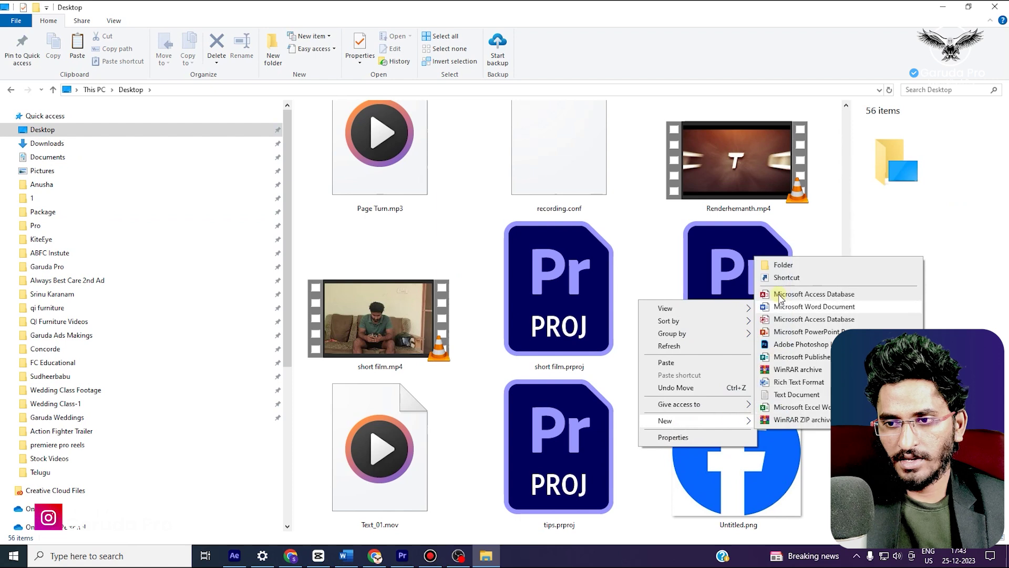
left_click(780, 264)
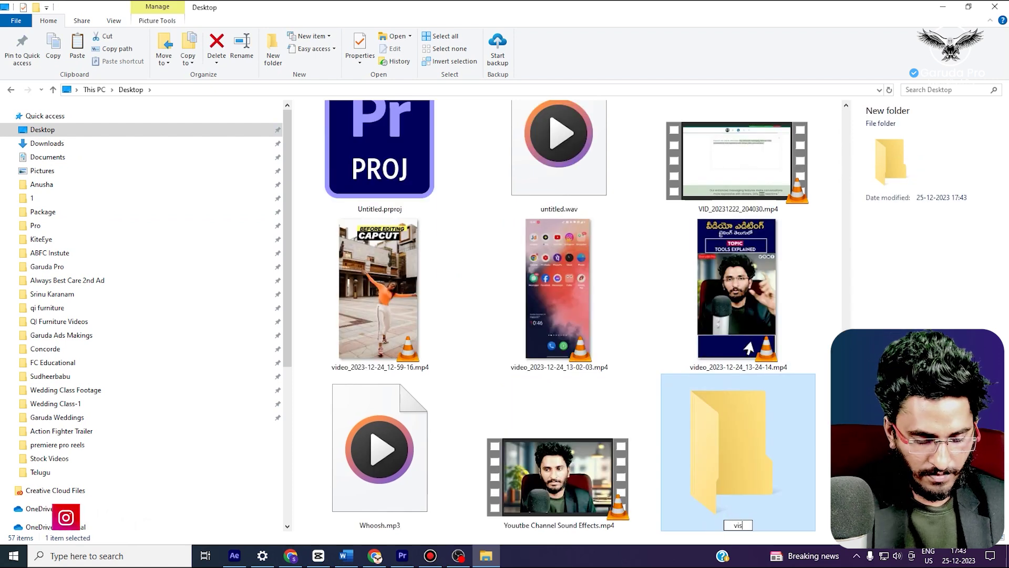
key("Return")
Paste the PDF and ZIP into the 'visitng card' folder and select the PDF
double_click(730, 455)
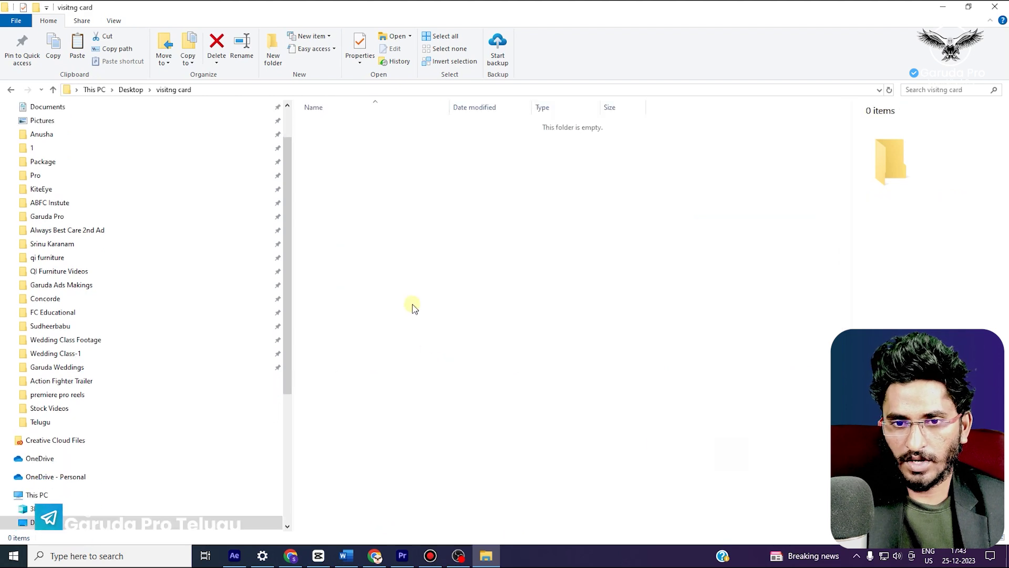
right_click(411, 299)
left_click(444, 380)
left_click(379, 169)
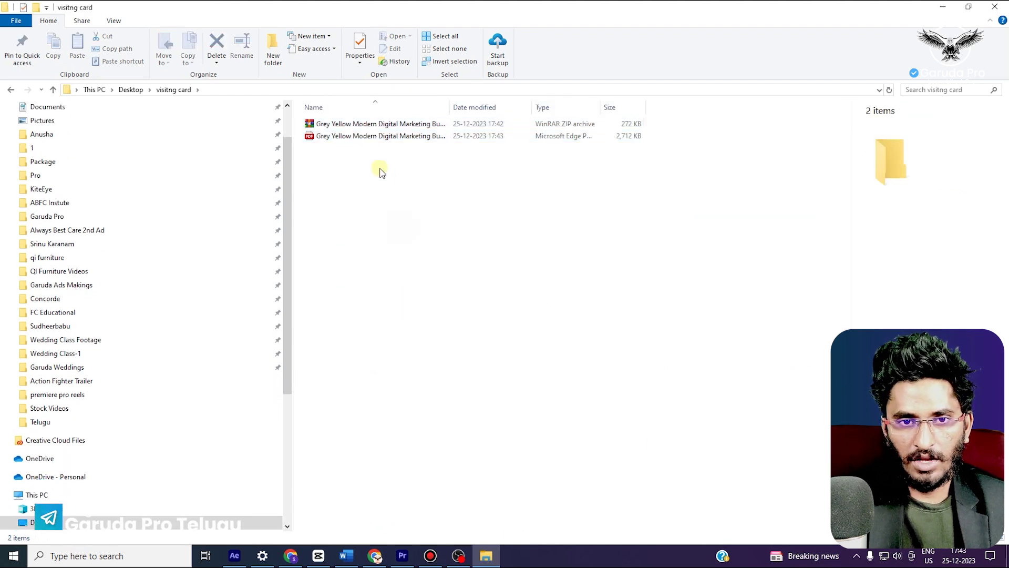
left_click(371, 137)
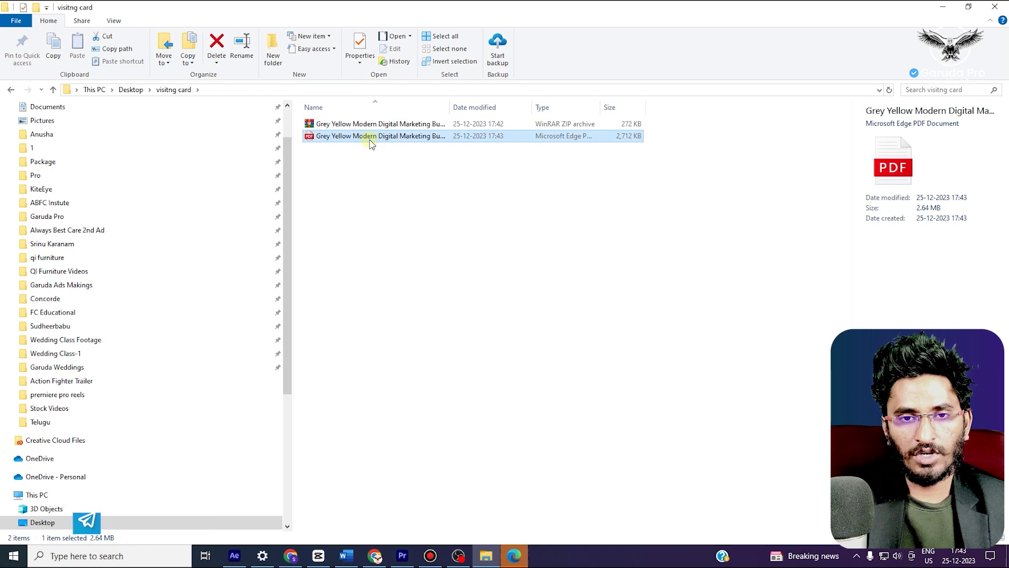
Open the card PDF in Edge, zoom in on the front, then zoom out to both pages
left_click(517, 556)
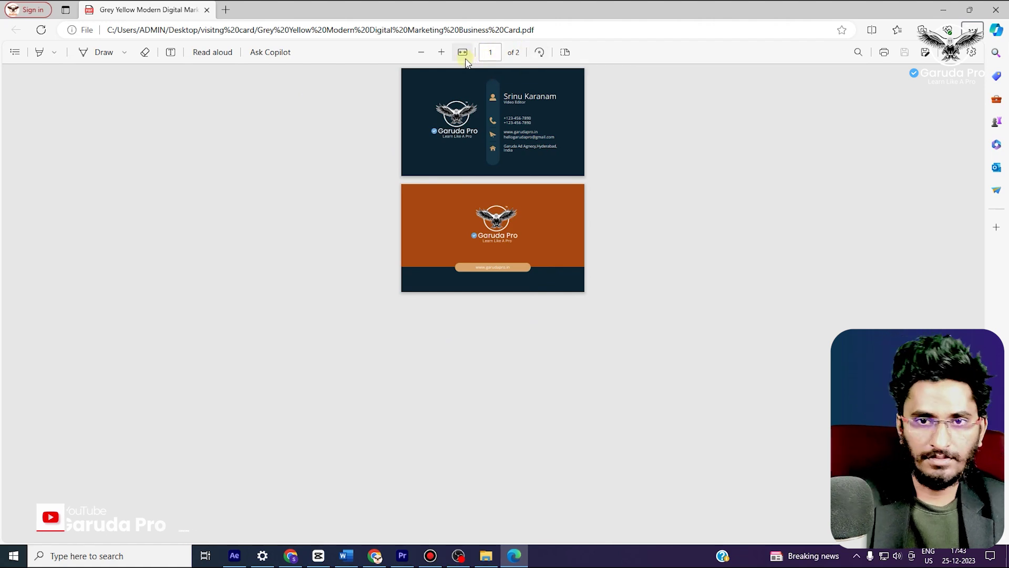
left_click(442, 52)
left_click(442, 52)
left_click(442, 52)
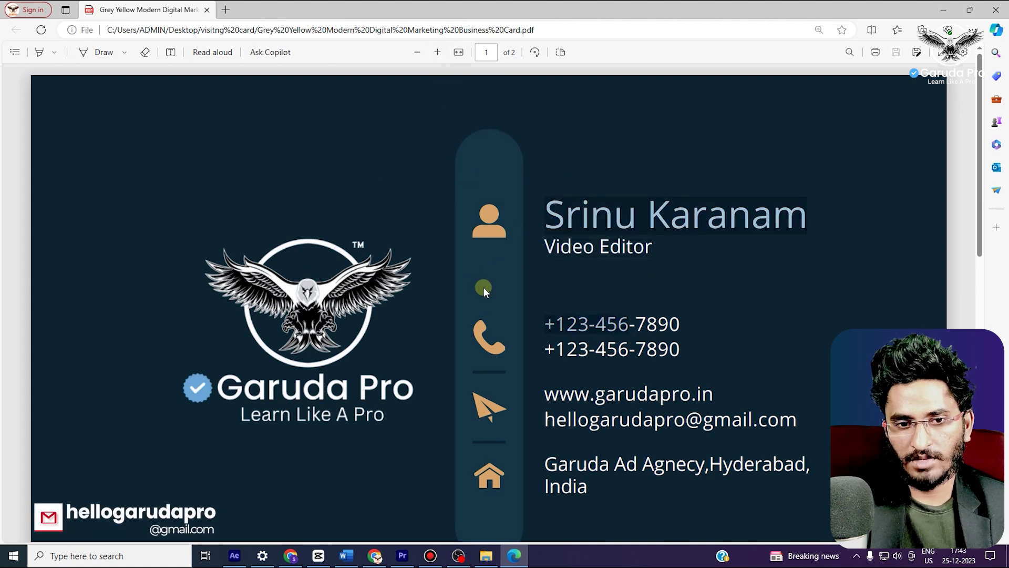
left_click(417, 52)
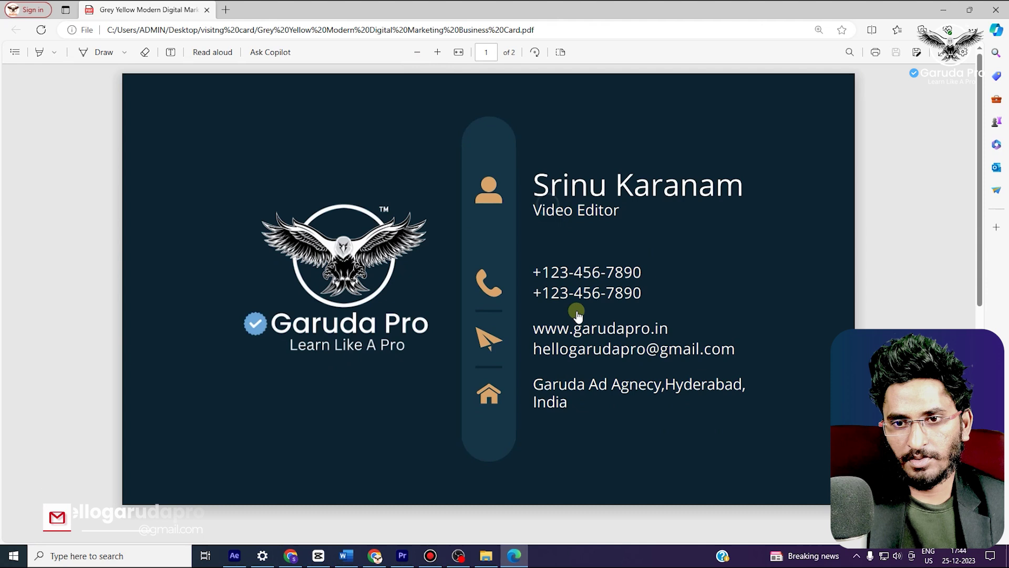
left_click(419, 52)
left_click(419, 52)
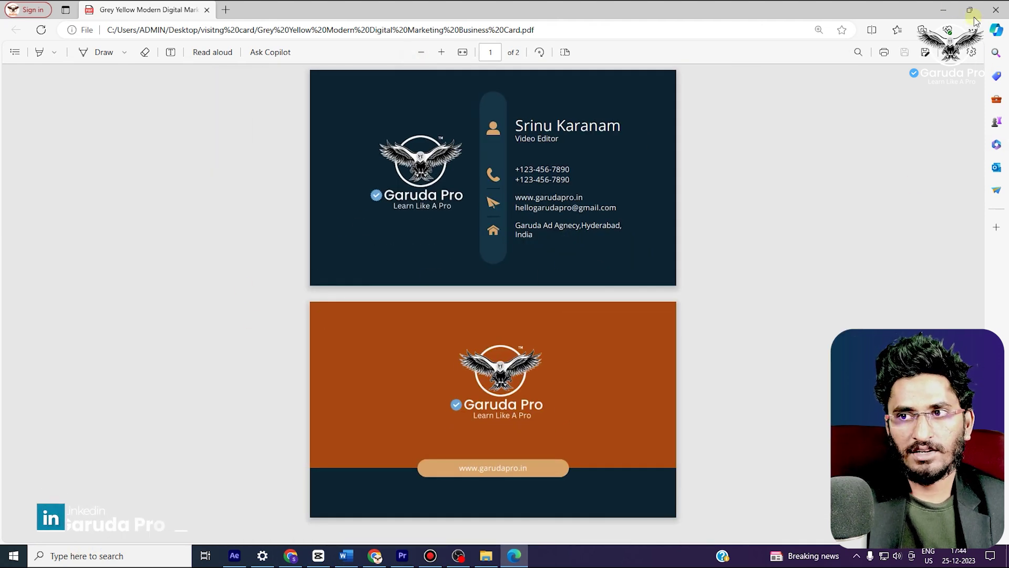
left_click(944, 8)
Extract the ZIP into the folder and preview the resulting 2.jpg and 1.jpg images
right_click(381, 129)
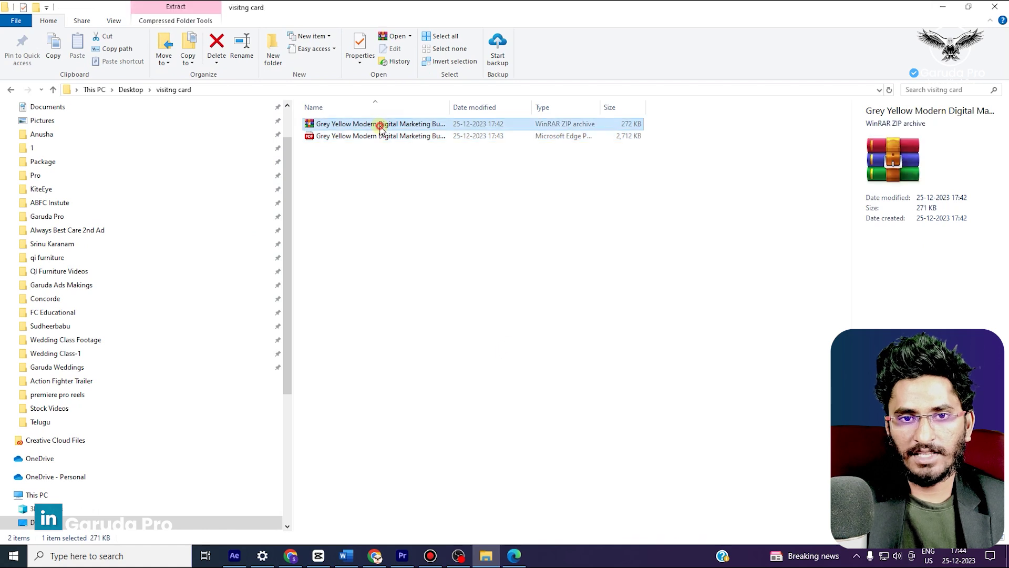
left_click(426, 198)
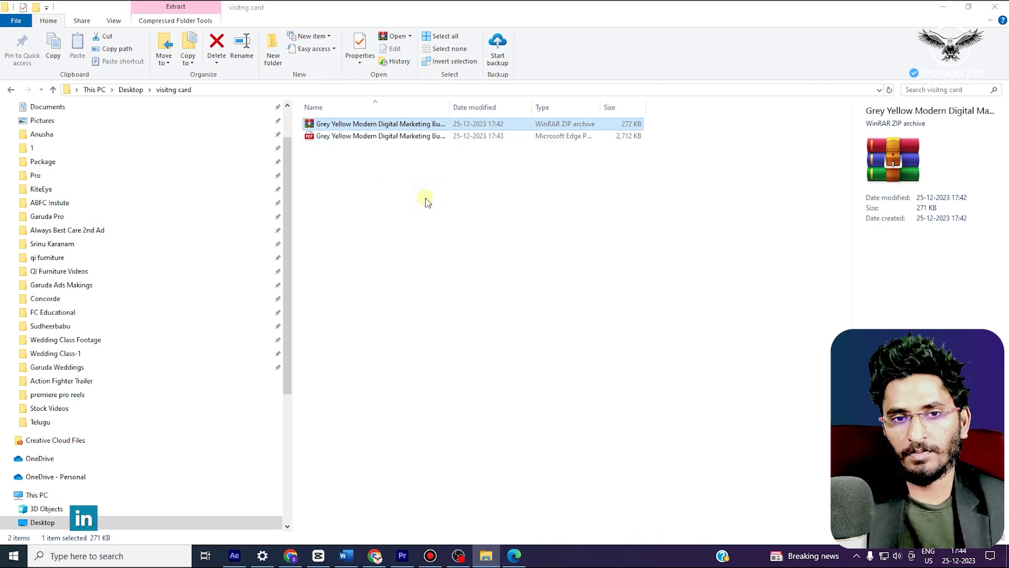
double_click(342, 135)
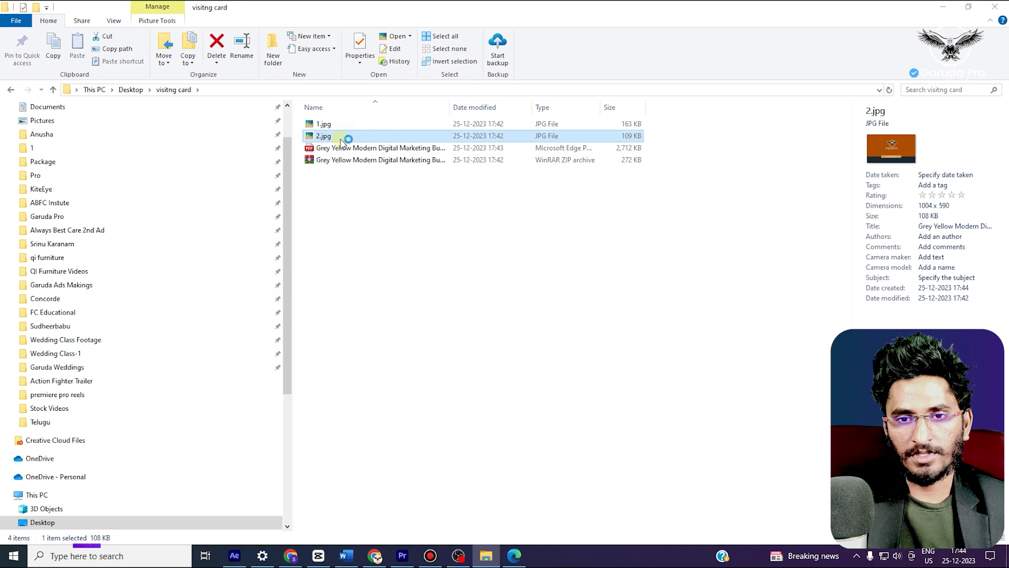
scroll(455, 289, "up", 2)
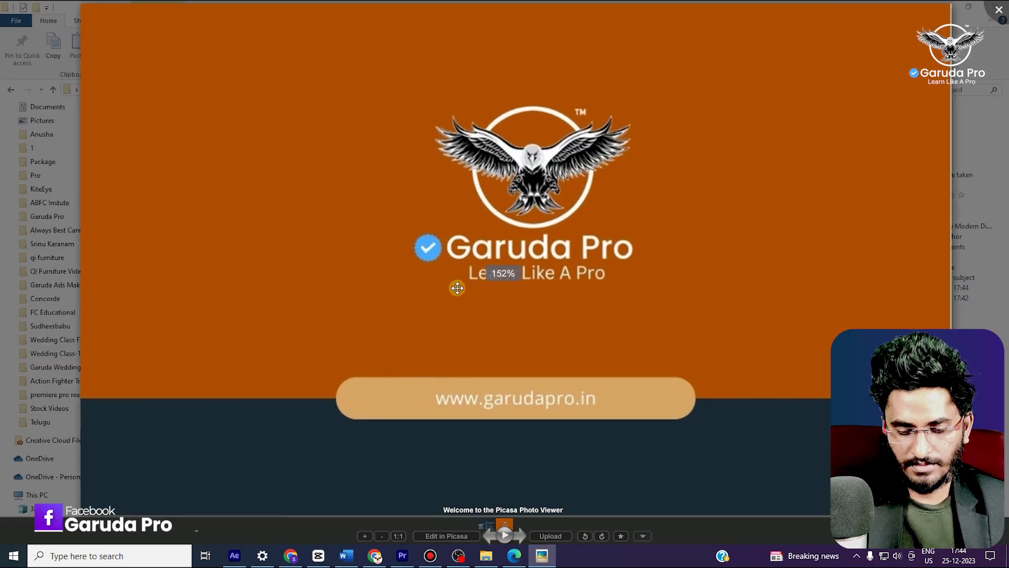
key("Left")
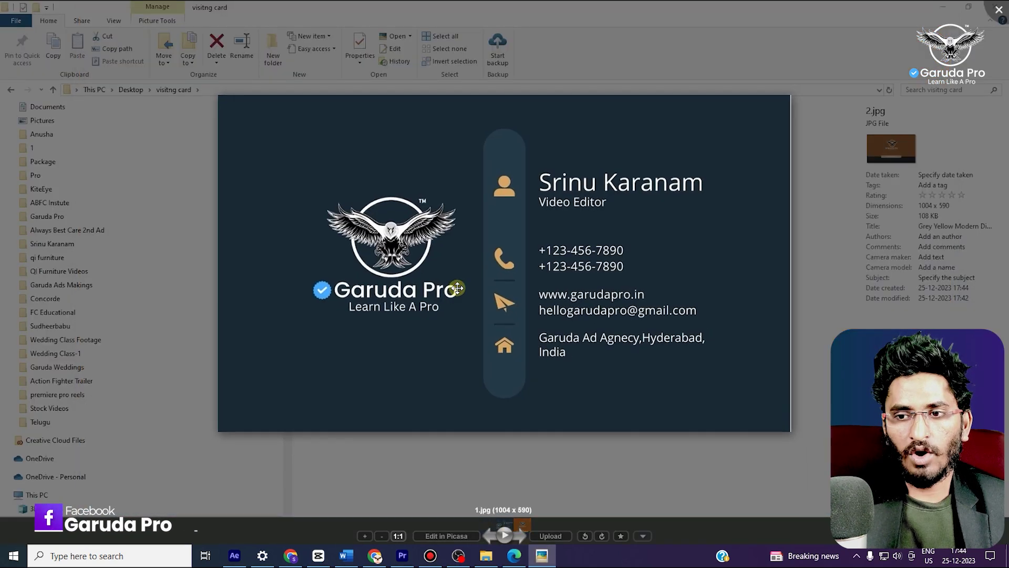
key("Escape")
double_click(346, 125)
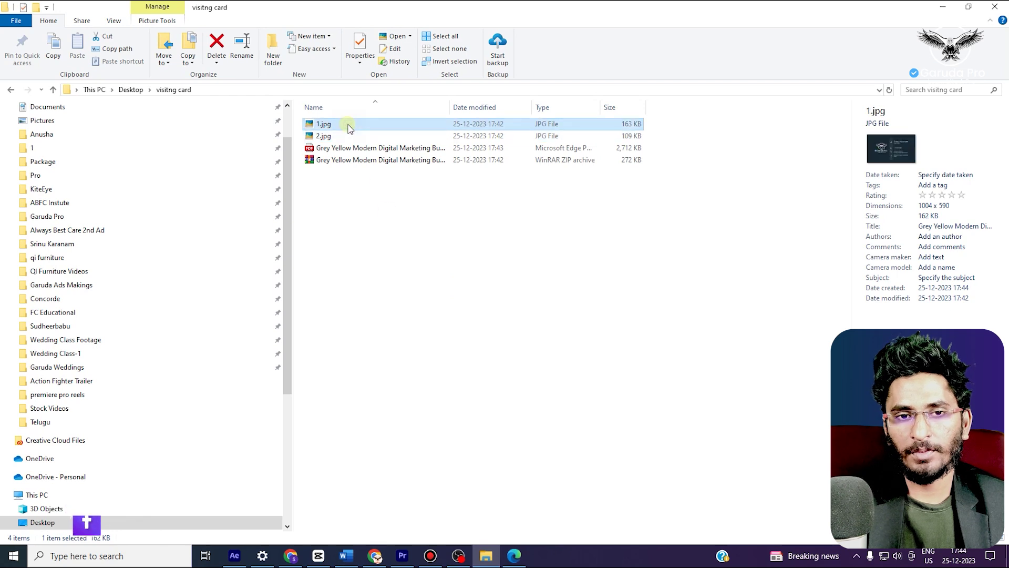
key("Escape")
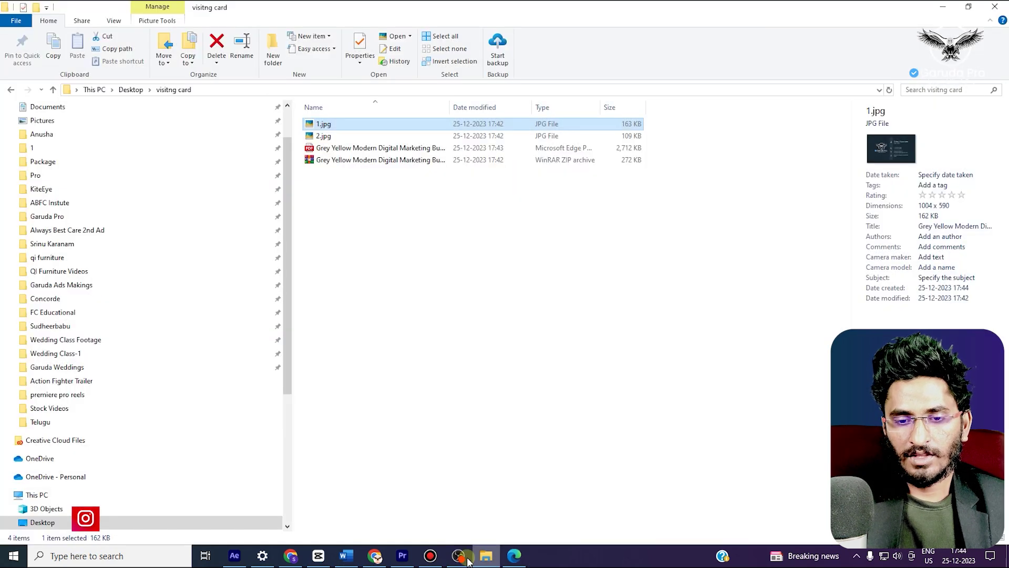